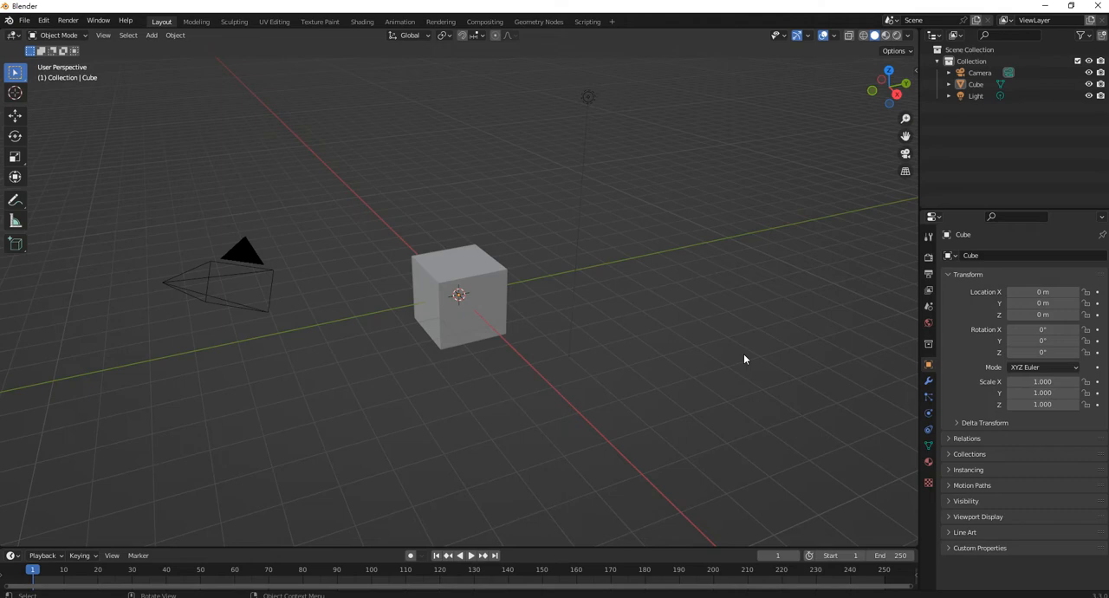
Delete the default cube and start the Shortcut VUr key display in the 3D viewport
click(469, 271)
key(Delete)
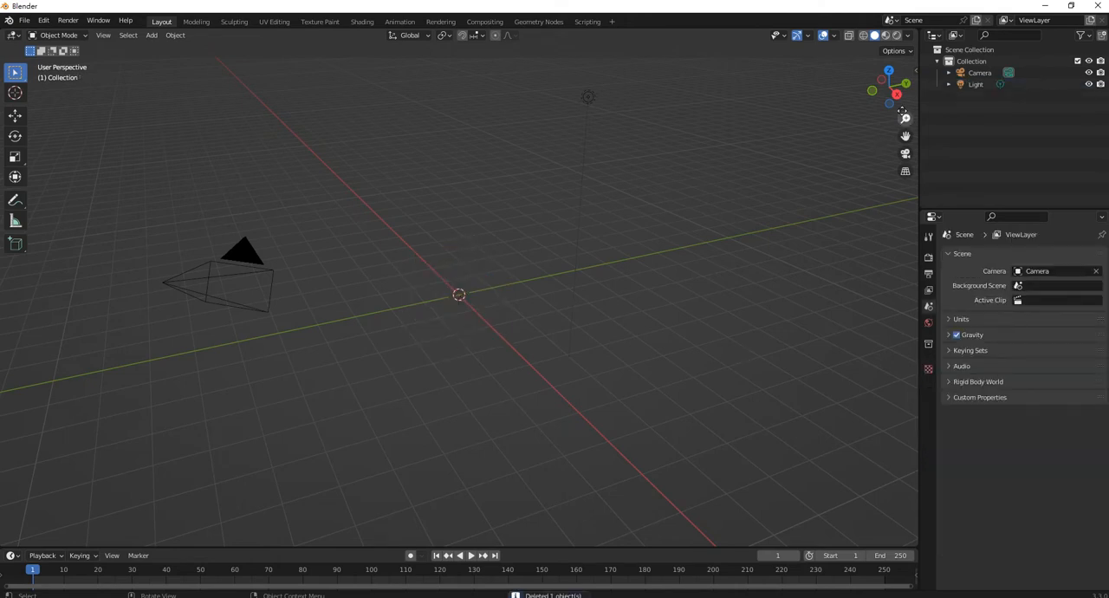
key(n)
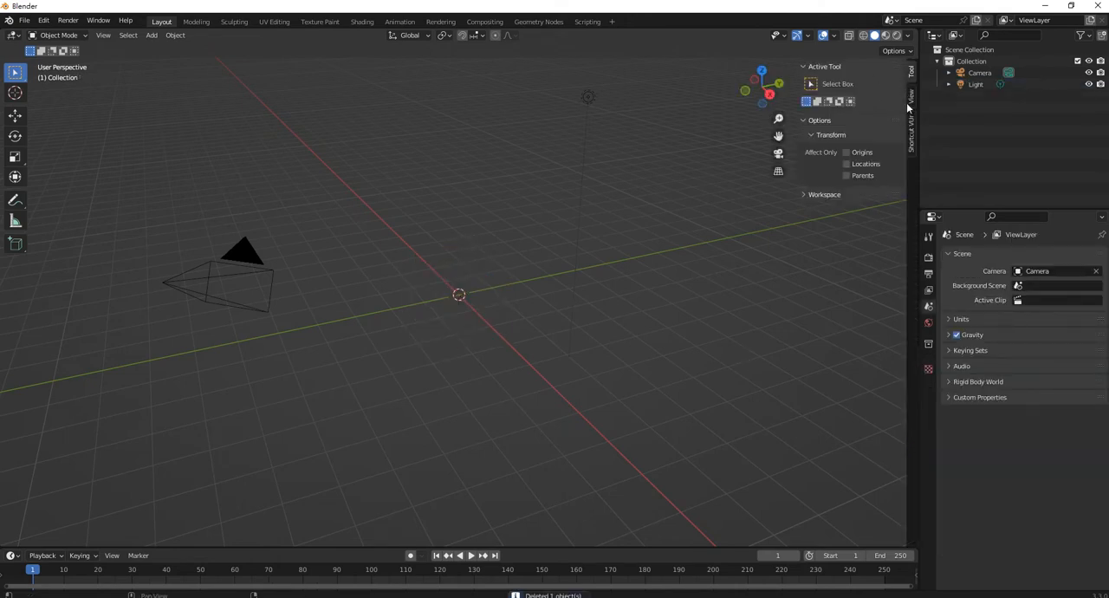
click(911, 133)
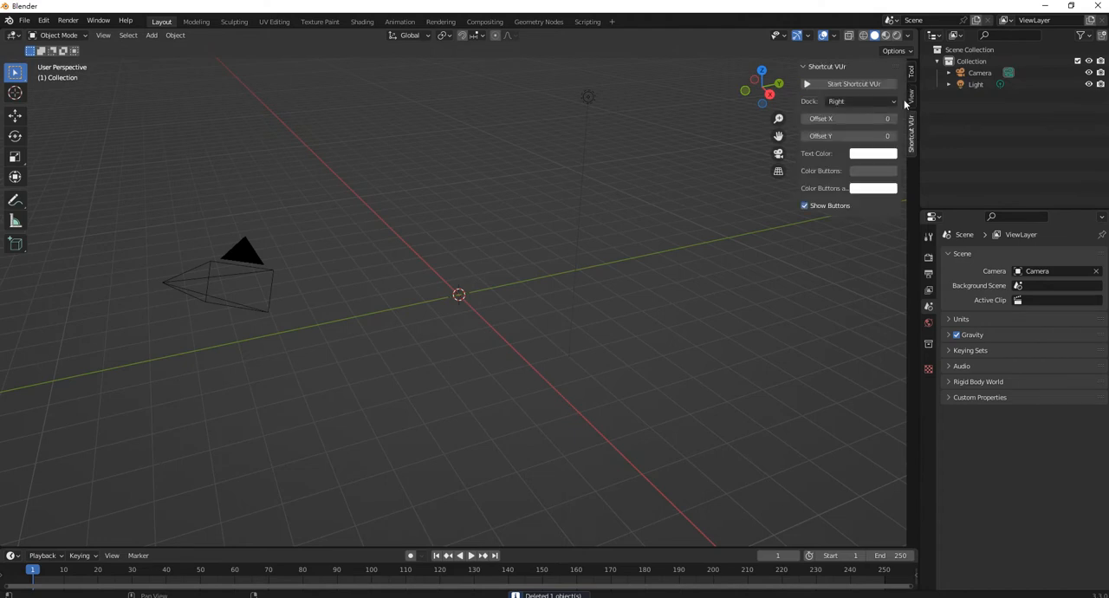
click(872, 87)
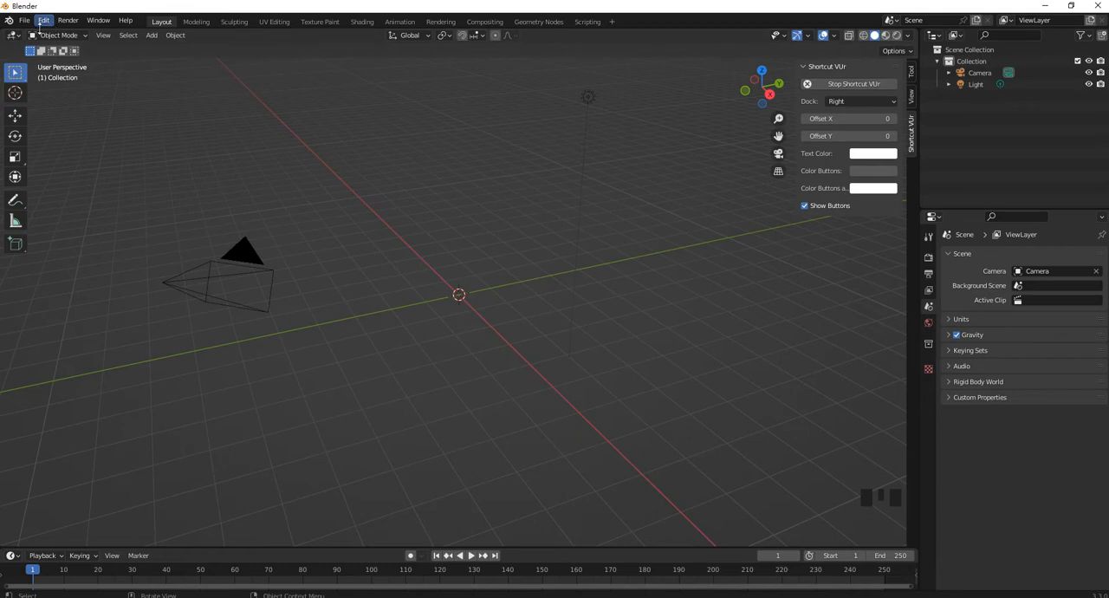
Look up the Bool Tool add-on in the add-on preferences, check whether it is enabled, and close the preferences
click(46, 21)
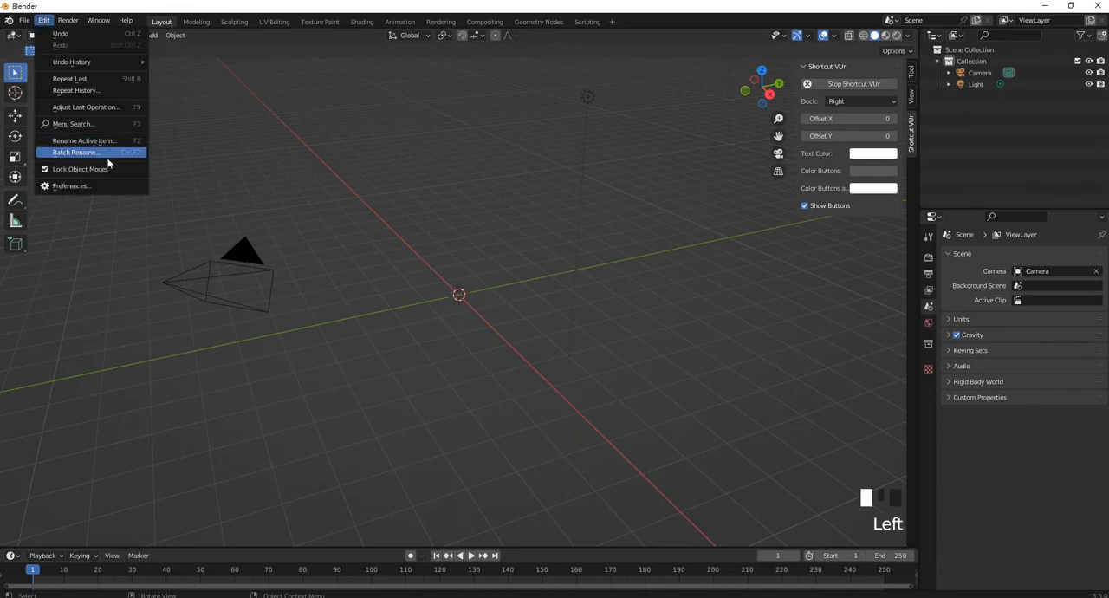
click(110, 189)
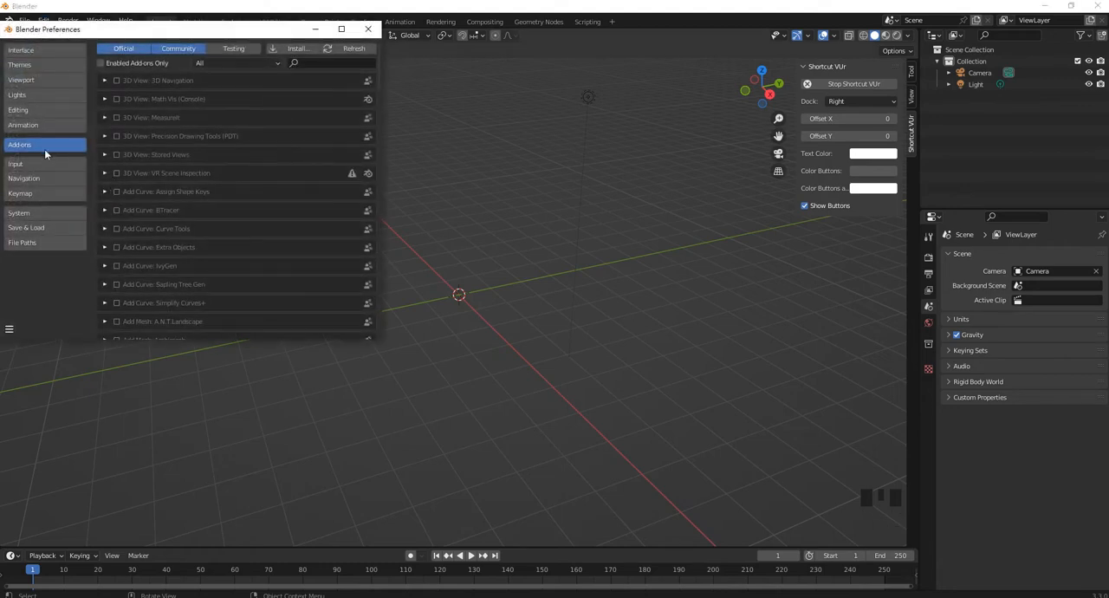
click(308, 64)
text(bool)
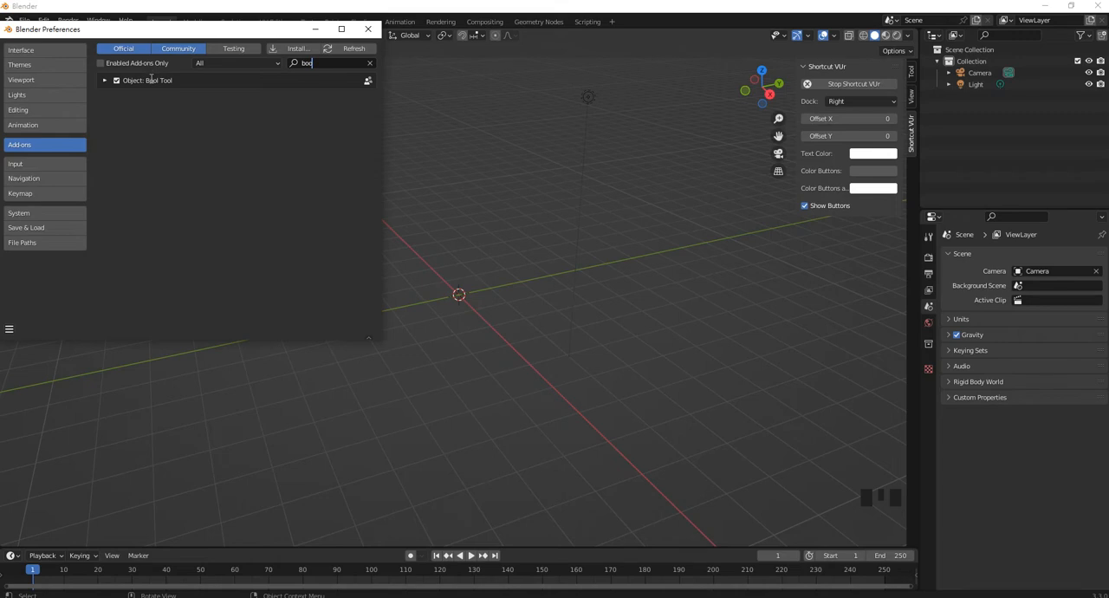
click(367, 29)
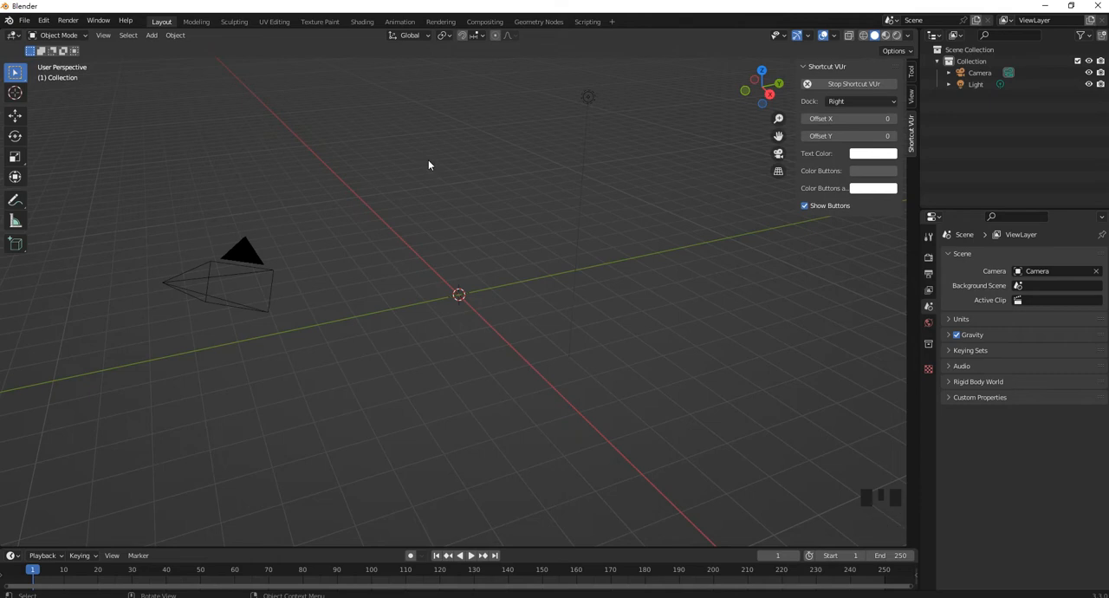
Add a mesh cylinder at the origin and enlarge it uniformly to a scale of about 4.82
key(shift+a)
mouse_move(427, 164)
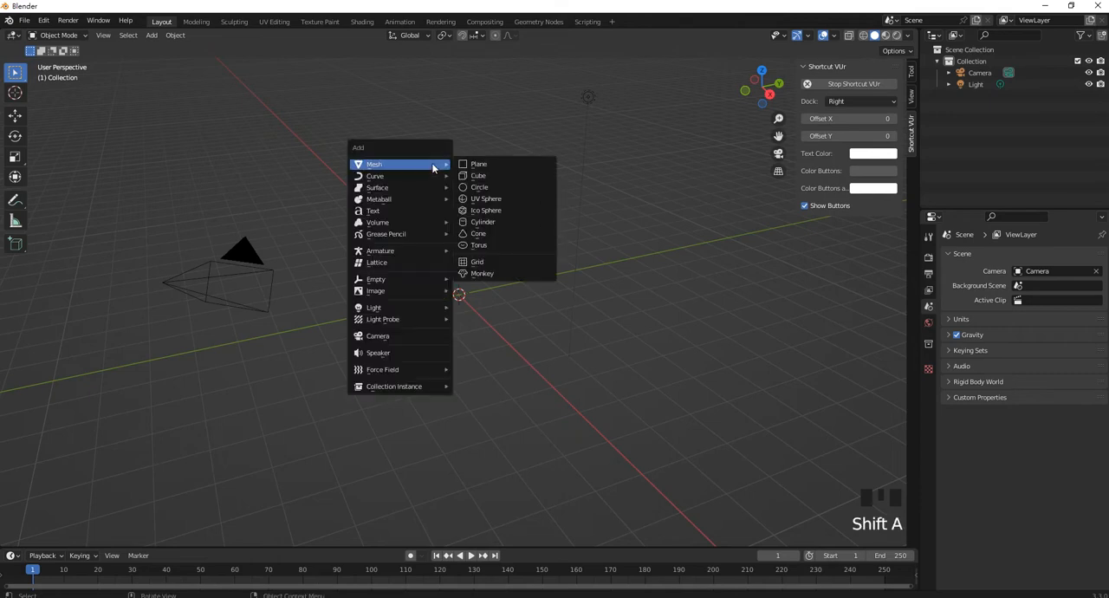
click(503, 222)
key(s)
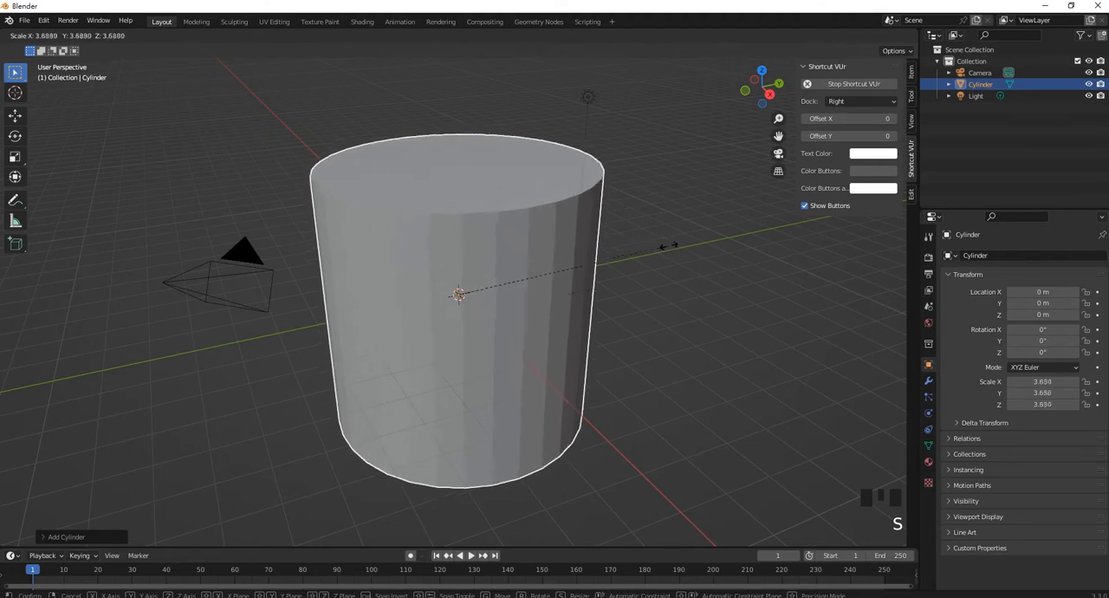
click(732, 230)
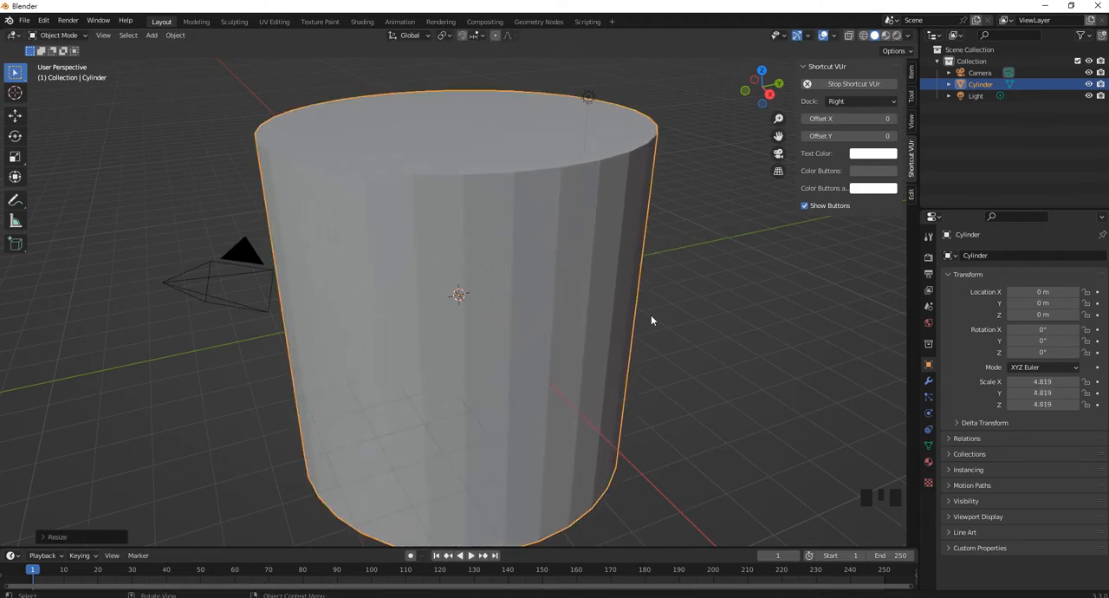
Flatten the cylinder along the Z axis to a Z scale of about 1.14
key(s)
key(z)
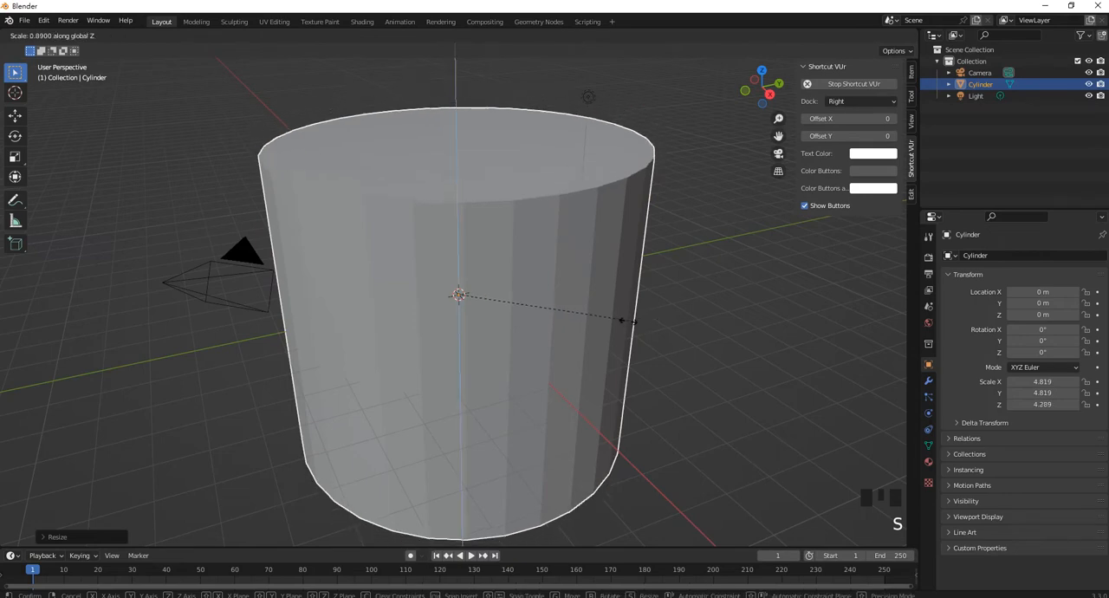
click(481, 339)
Show the cylinder's item transform values and apply all its transforms
middle_drag(596, 321, 546, 324)
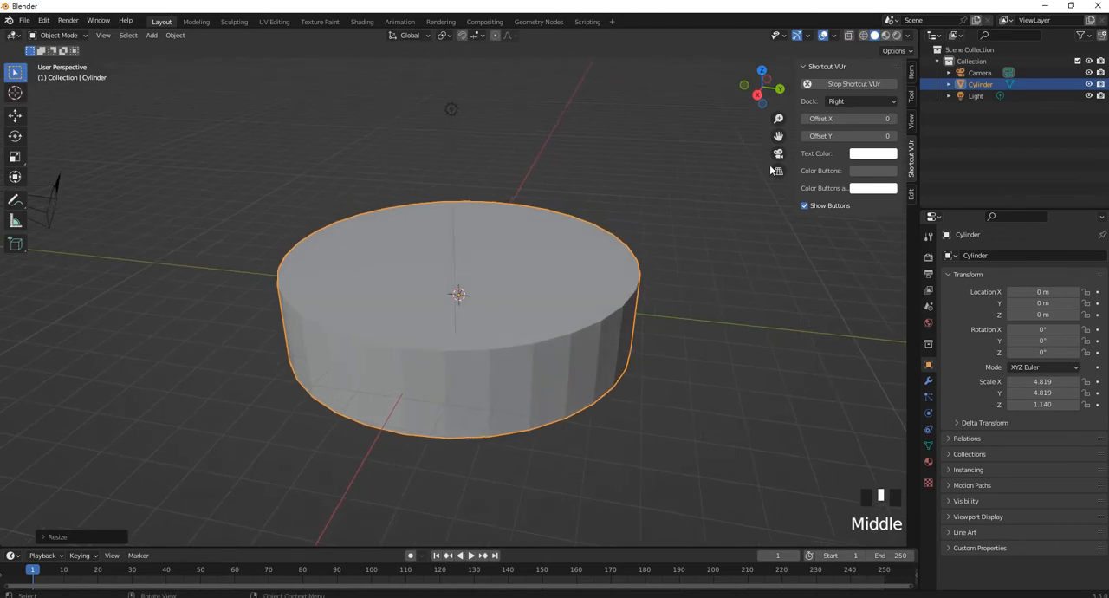
click(912, 76)
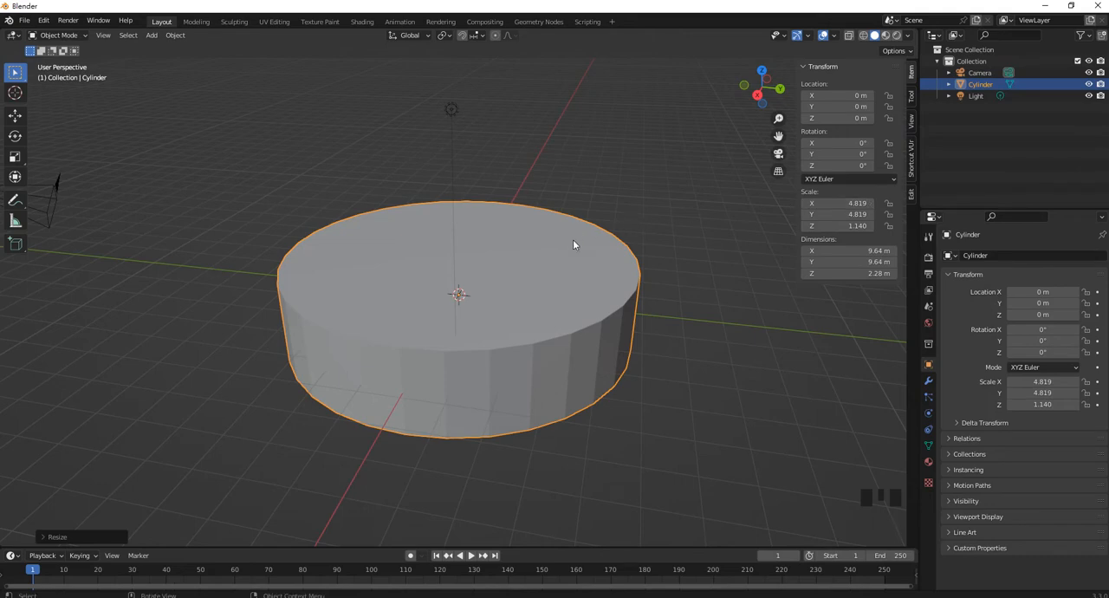
key(ctrl+a)
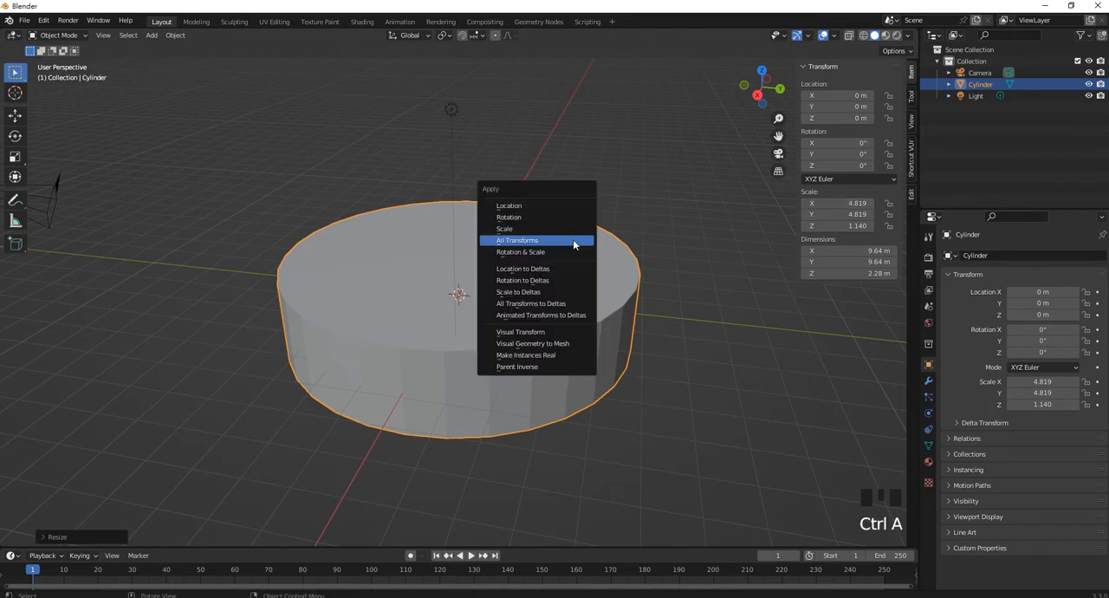
click(573, 243)
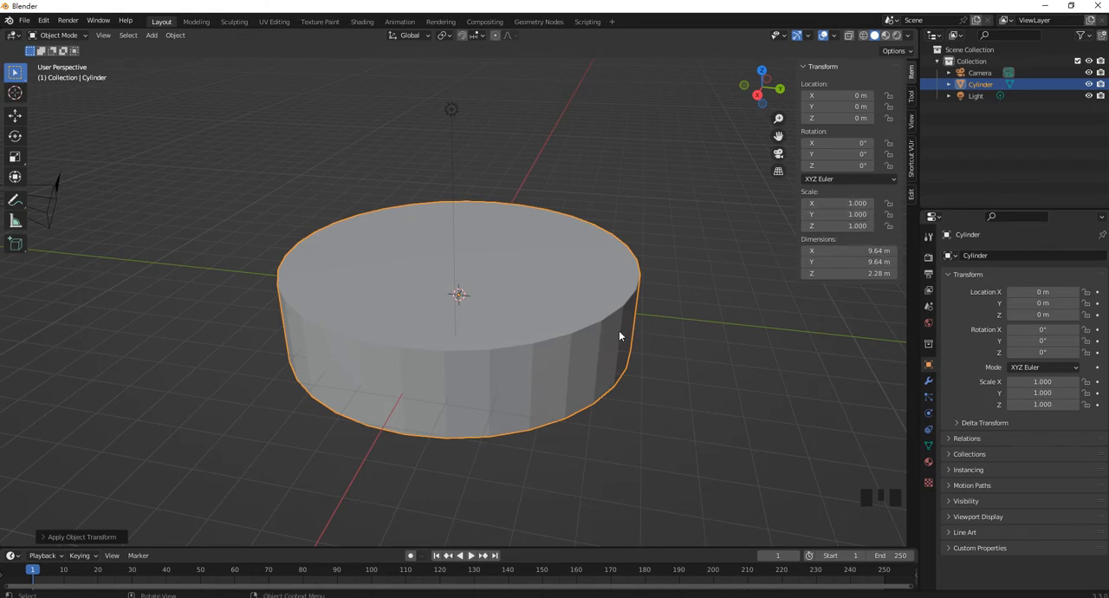
Bevel the cylinder's upper and lower rim edge loops with a width of about 0.26 m and 5 segments
key(Tab)
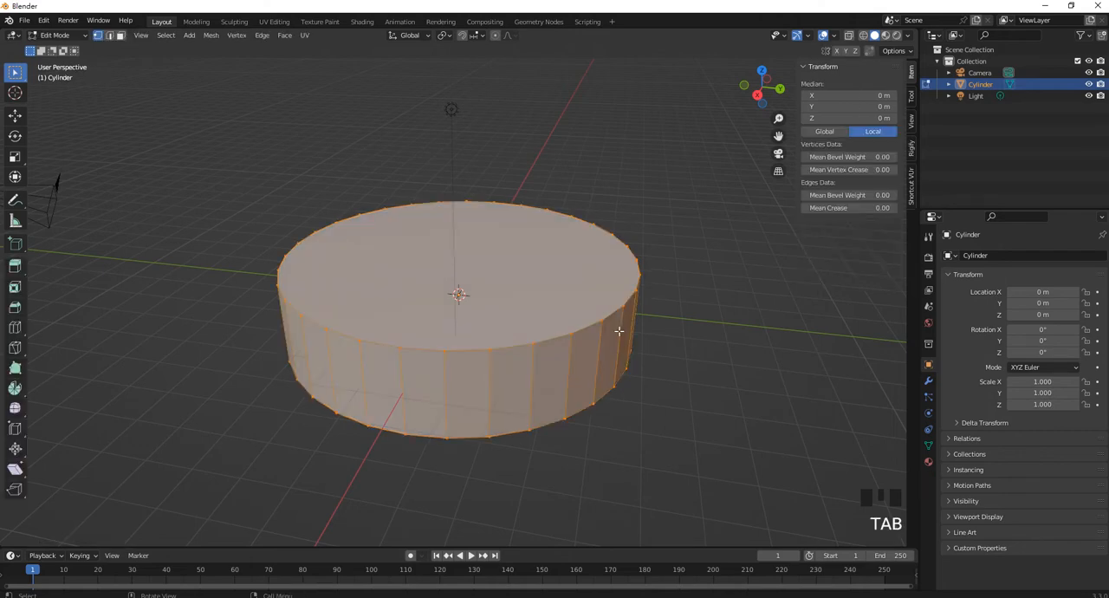
click(110, 35)
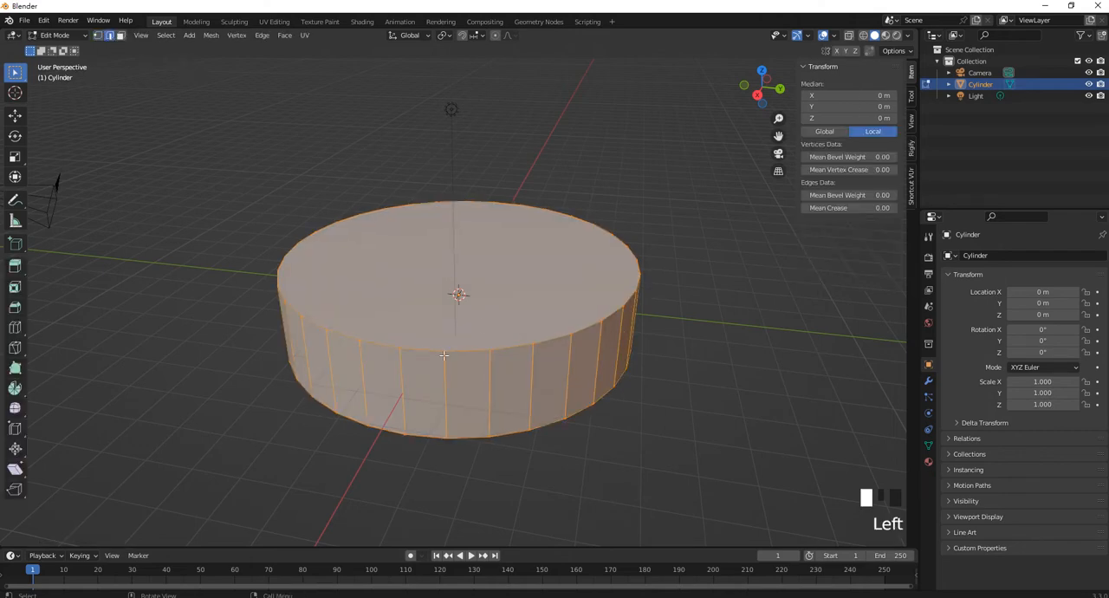
click(472, 351)
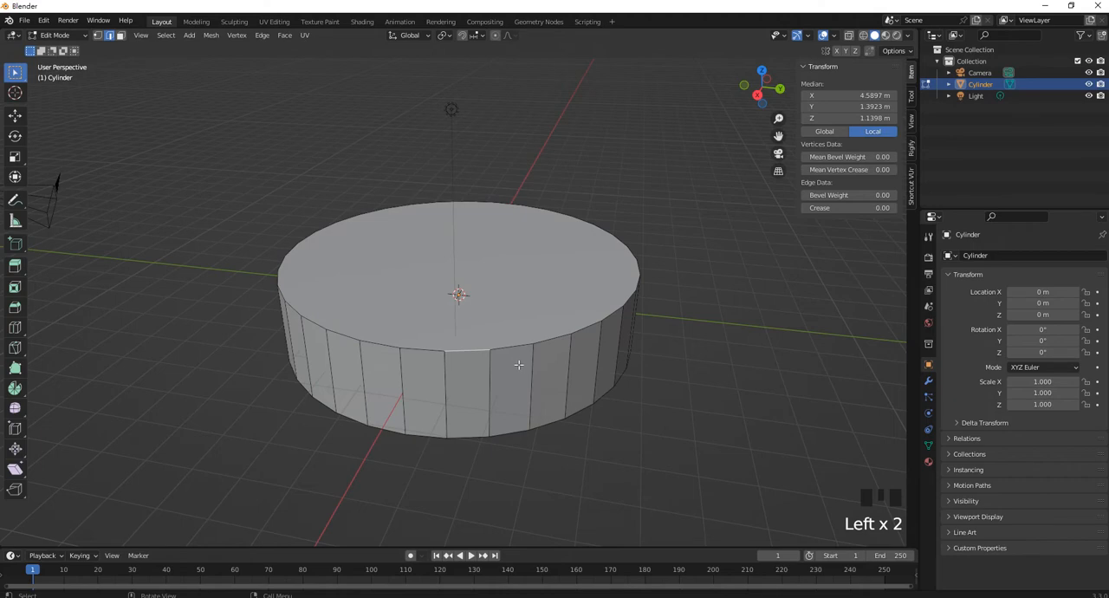
alt+shift+click(513, 347)
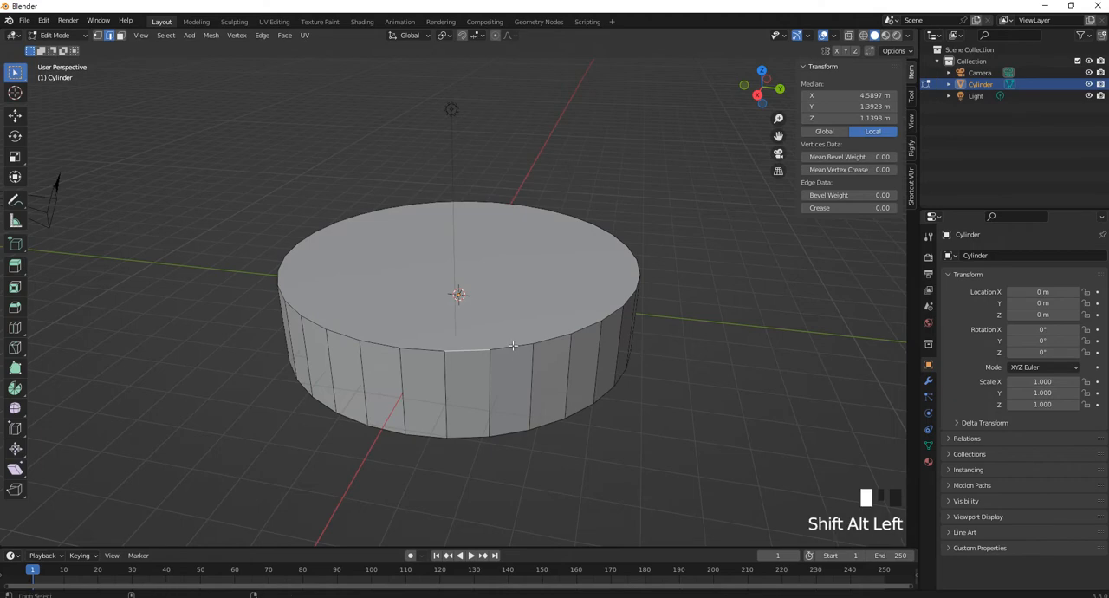
alt+shift+click(517, 430)
middle_drag(517, 431, 514, 340)
key(ctrl+b)
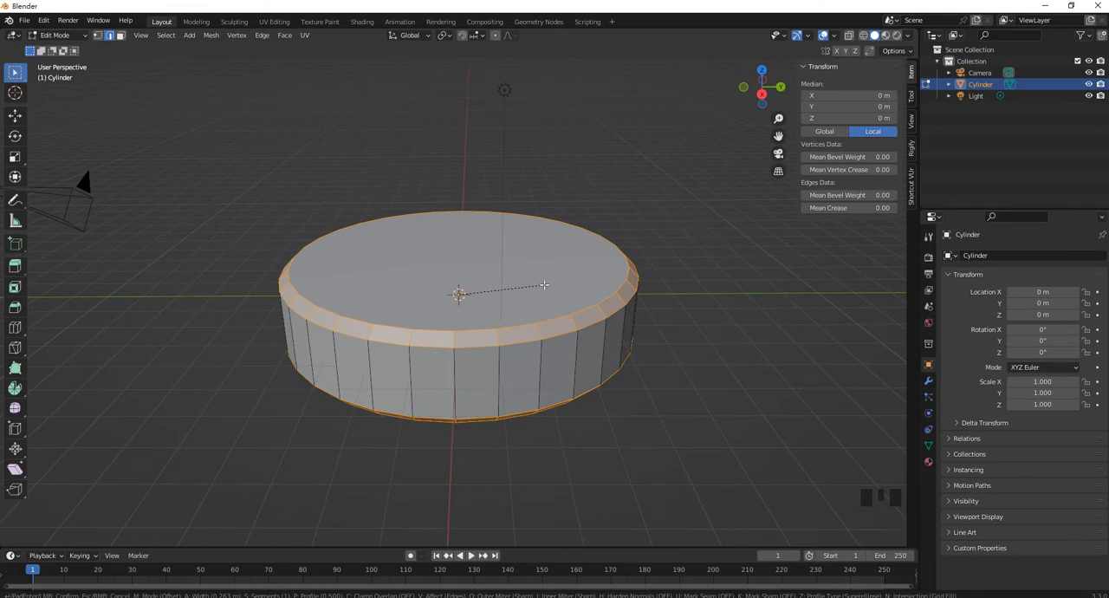
scroll(543, 284, up, 2)
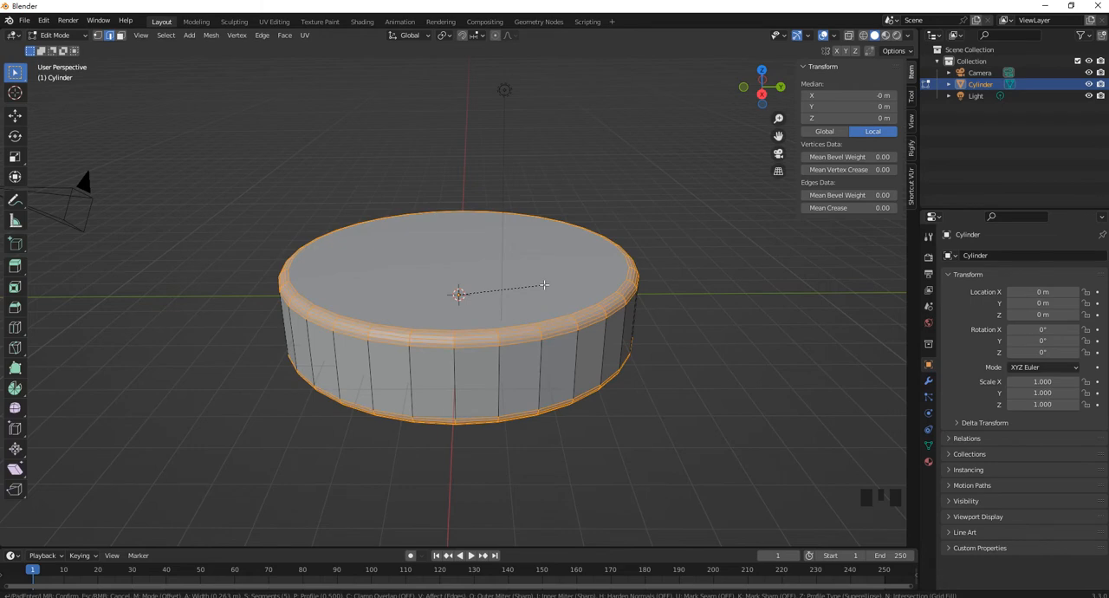
click(543, 284)
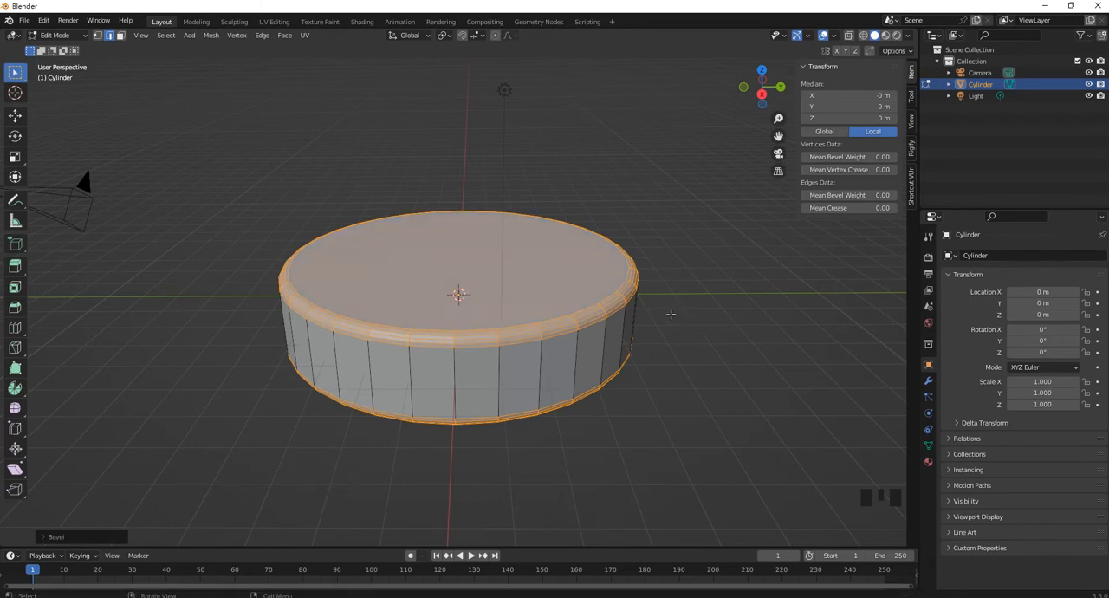
key(Tab)
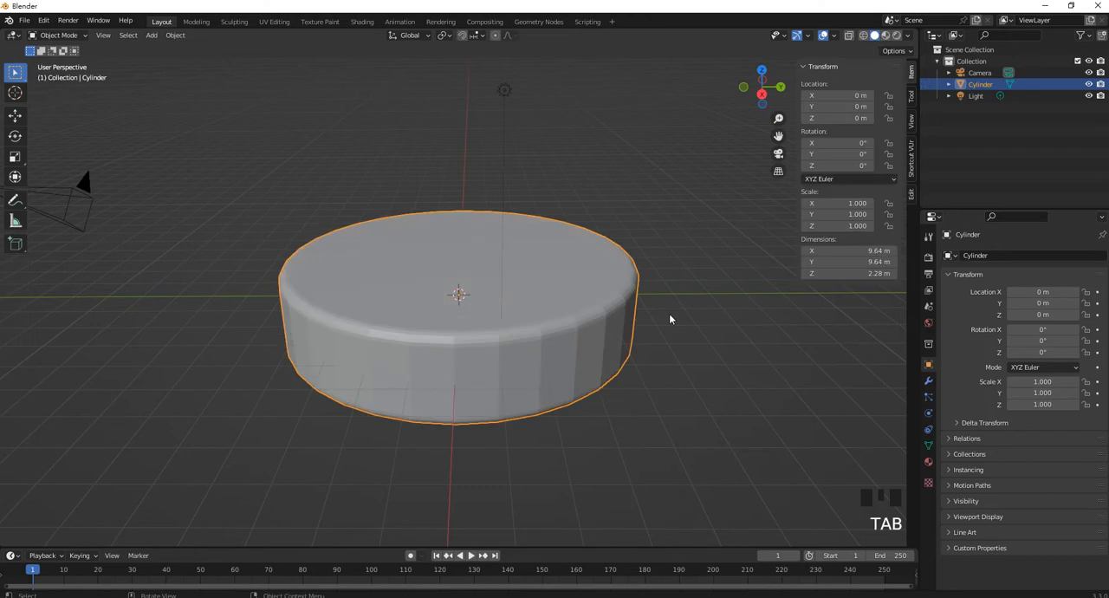
Apply smooth shading to the beveled cylinder
right_click(588, 291)
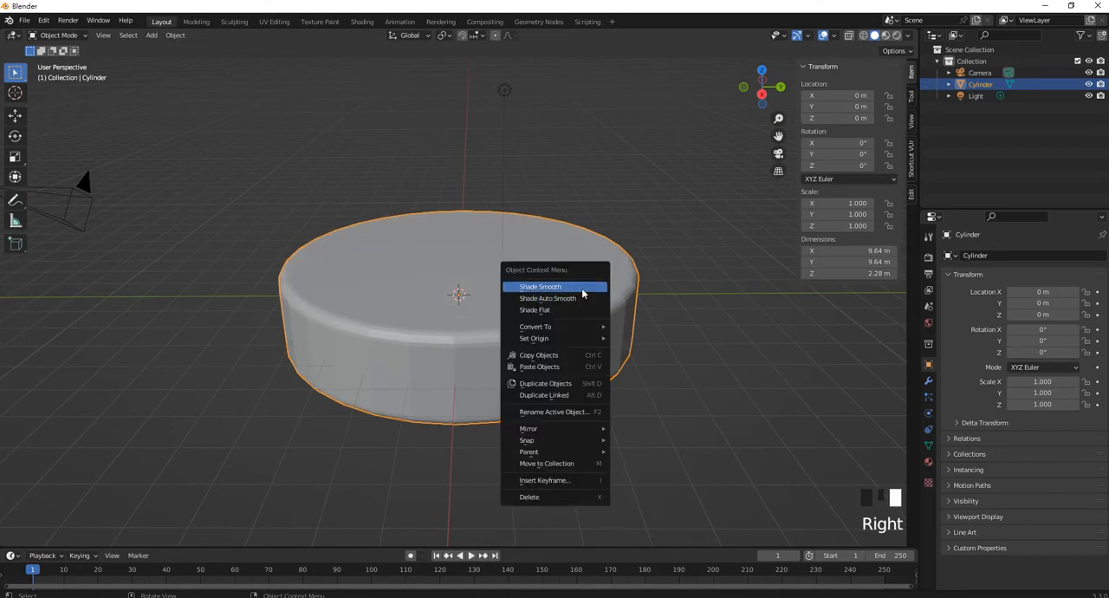
click(582, 291)
middle_drag(460, 297, 359, 265)
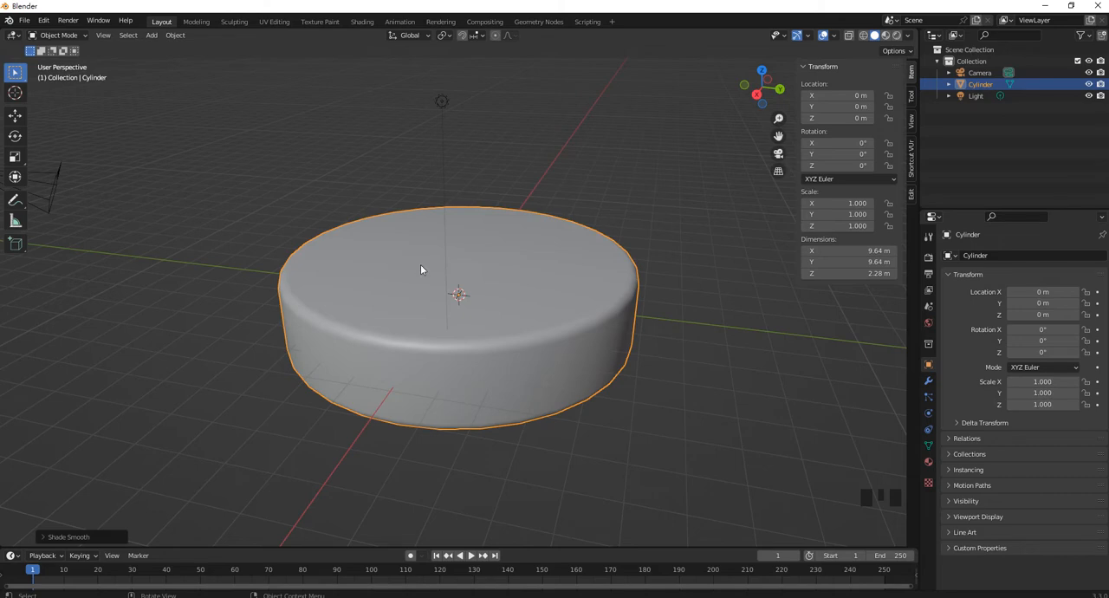
click(551, 298)
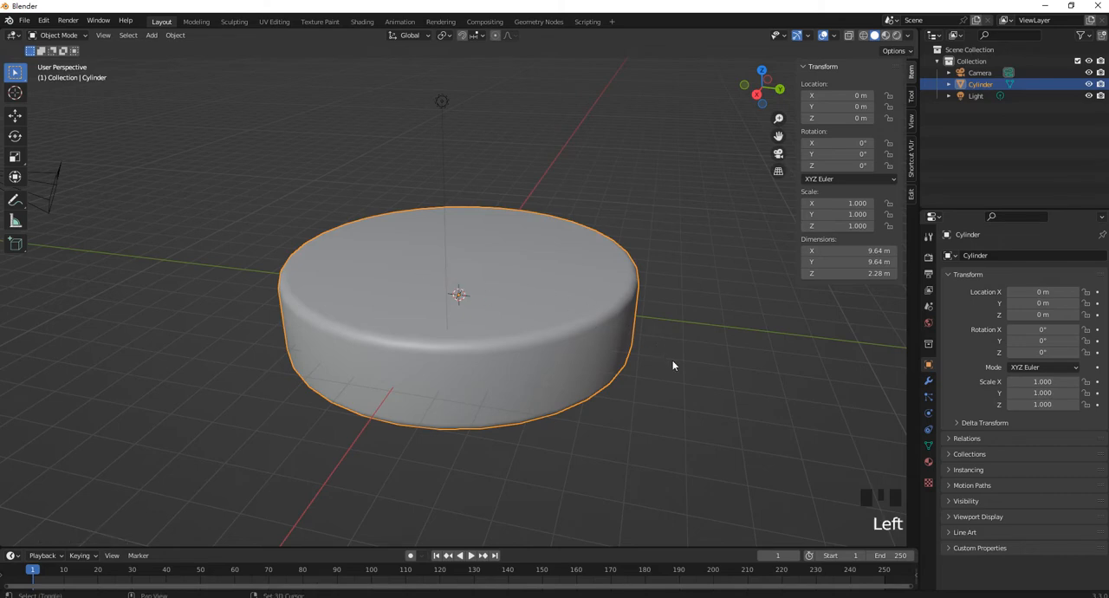
Duplicate the cylinder in place and raise the copy about 1.35 m along the Z axis
key(shift+d)
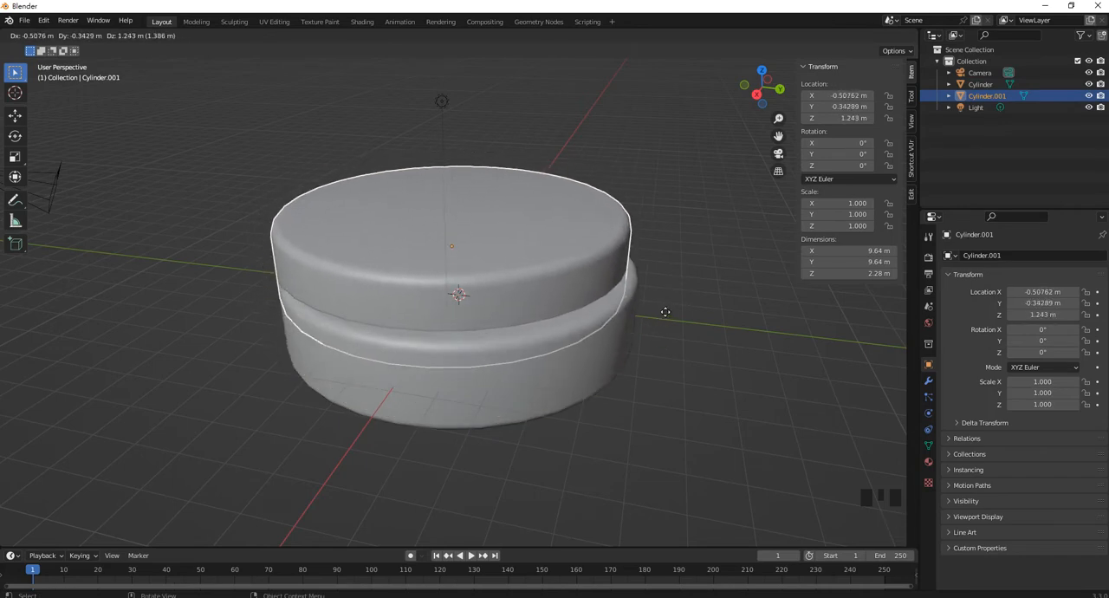
key(Escape)
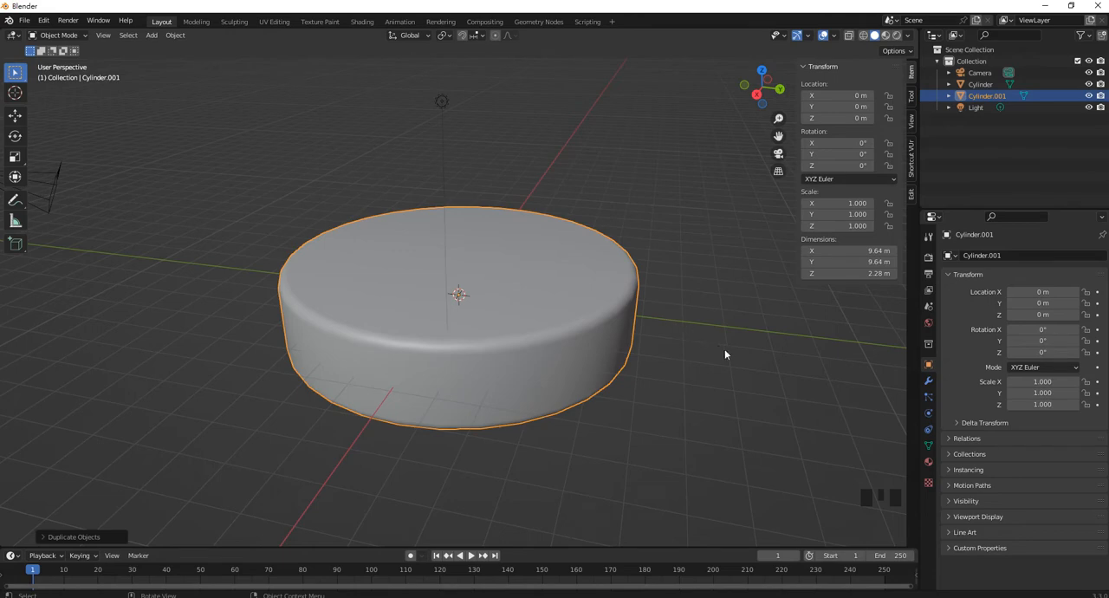
key(g)
key(z)
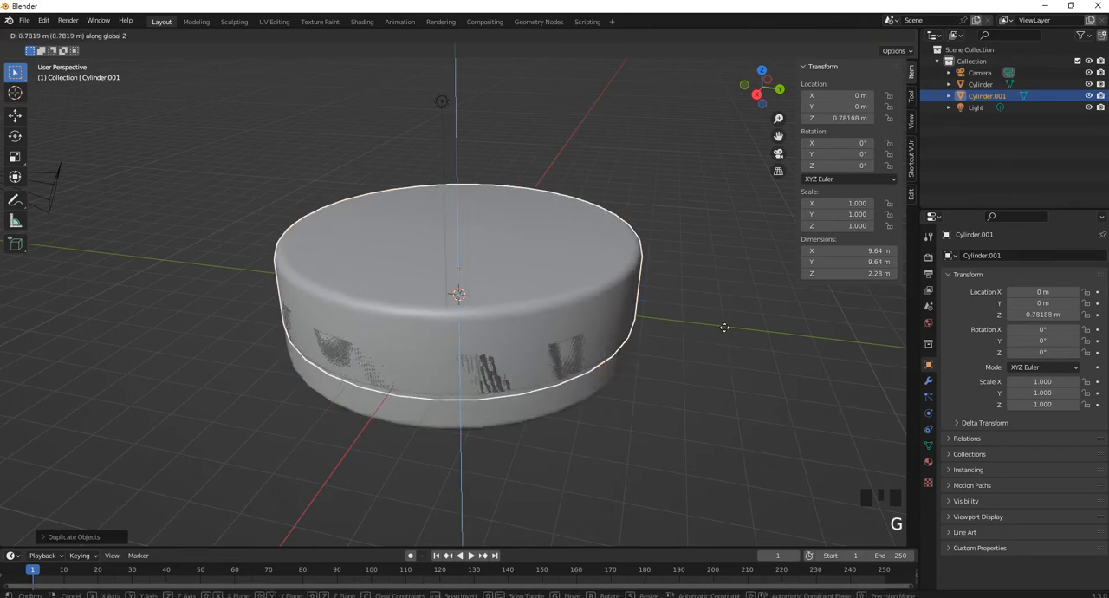
click(732, 320)
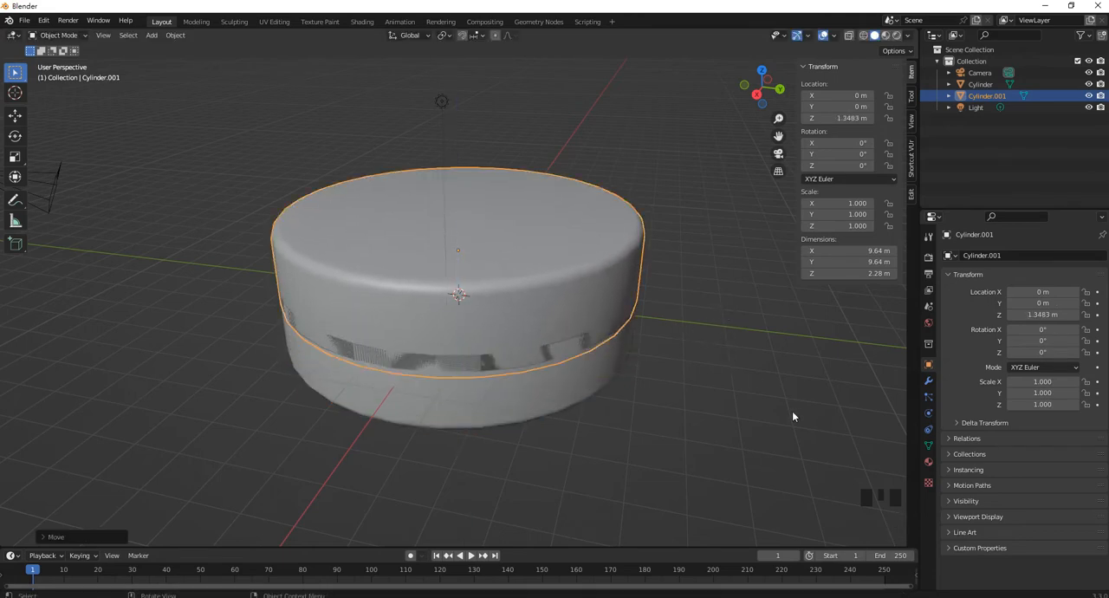
Shrink the upper cylinder to a scale of about 0.57 and lower it to a Z location of about 0.9 m
key(s)
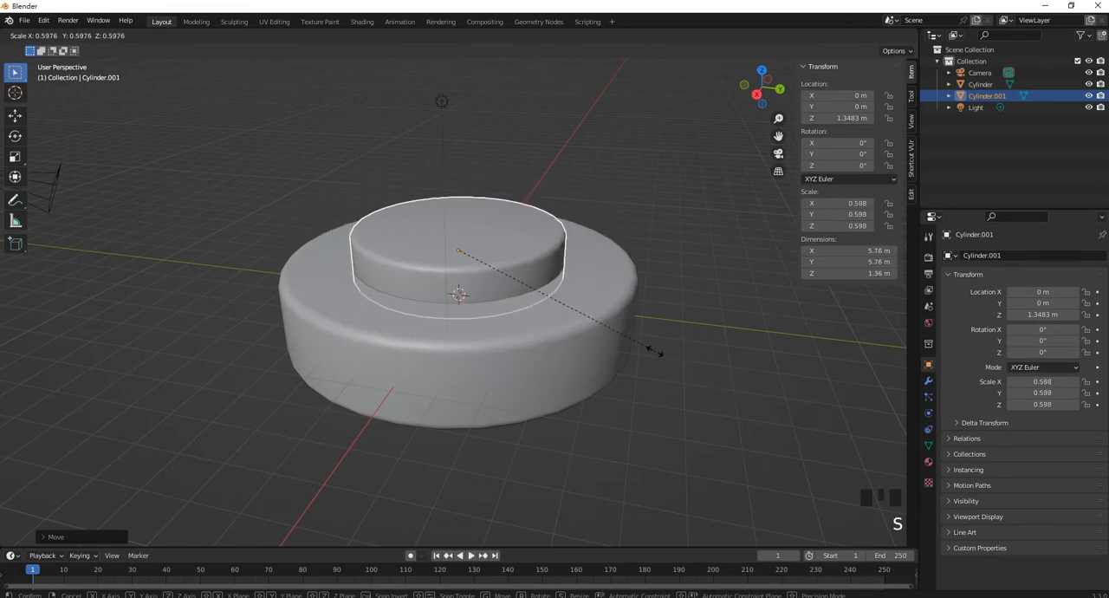
click(648, 345)
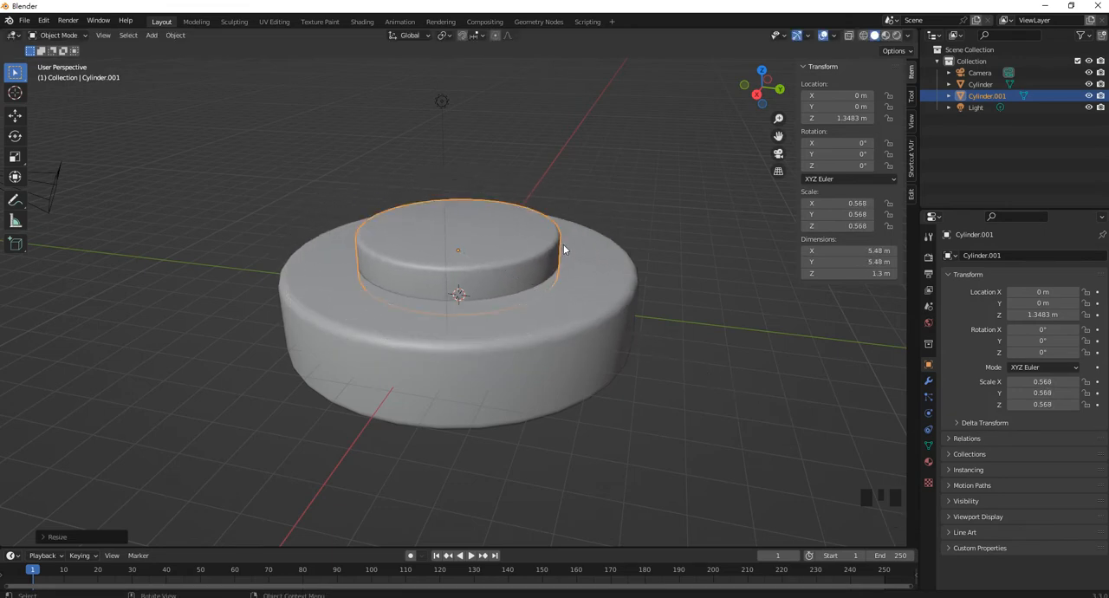
key(g)
key(z)
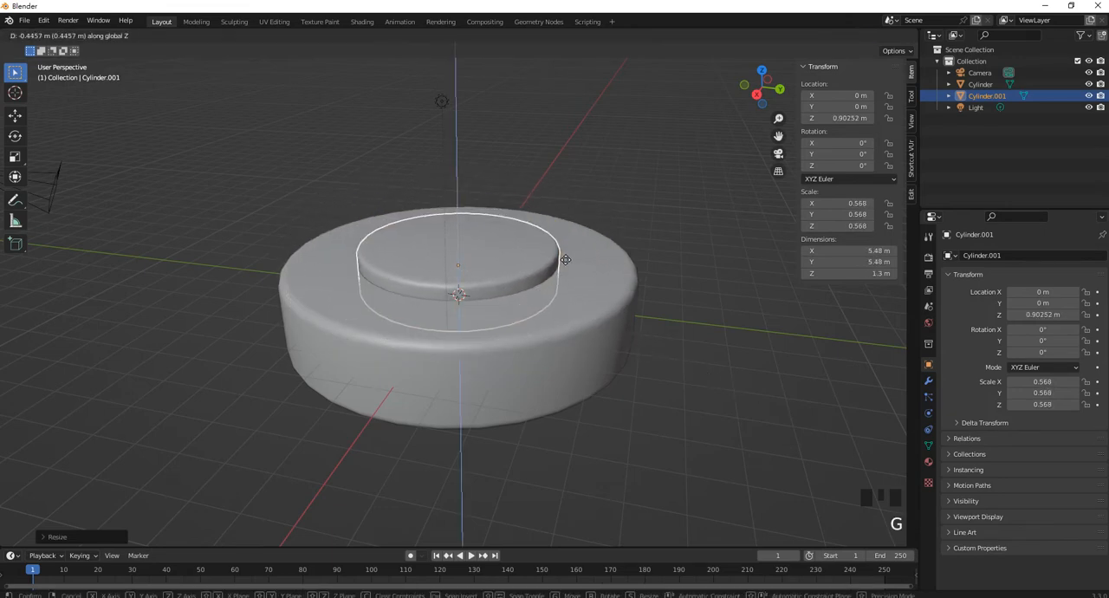
click(563, 264)
middle_drag(563, 262, 330, 255)
scroll(513, 271, up, 4)
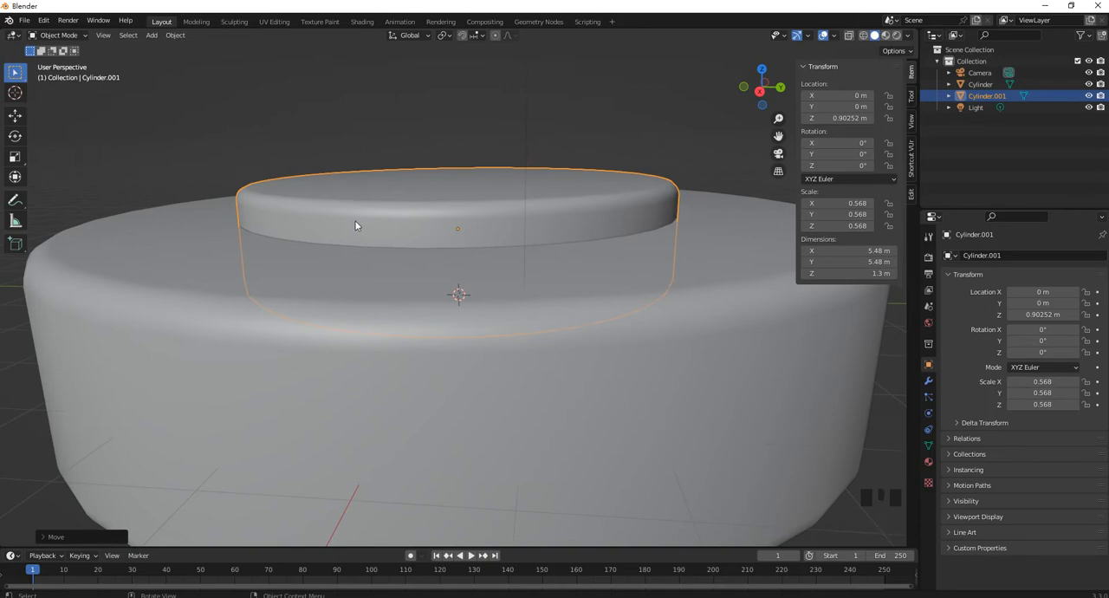
Isolate the upper cylinder and raise its lower half's vertices along Z to a local median Z of about 0.47 m
key(slash)
middle_drag(486, 352, 563, 294)
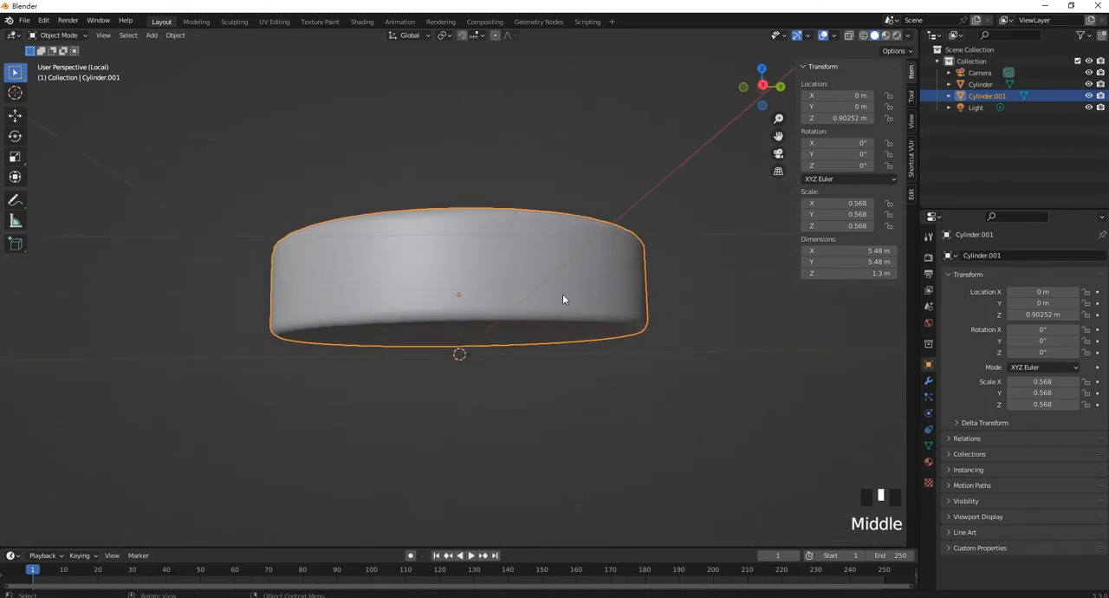
key(KP_1)
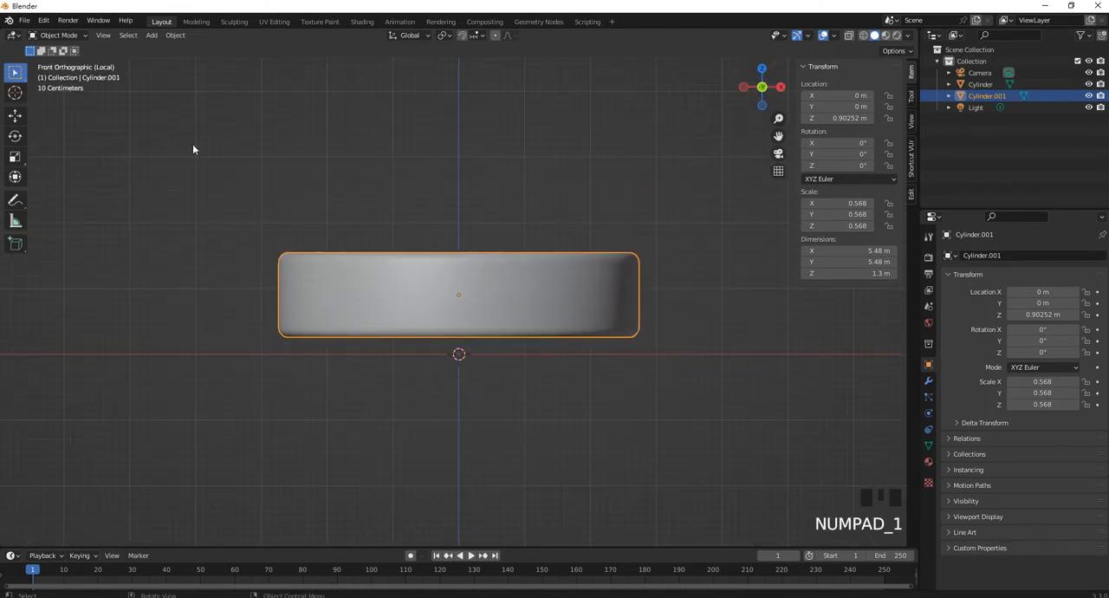
key(Tab)
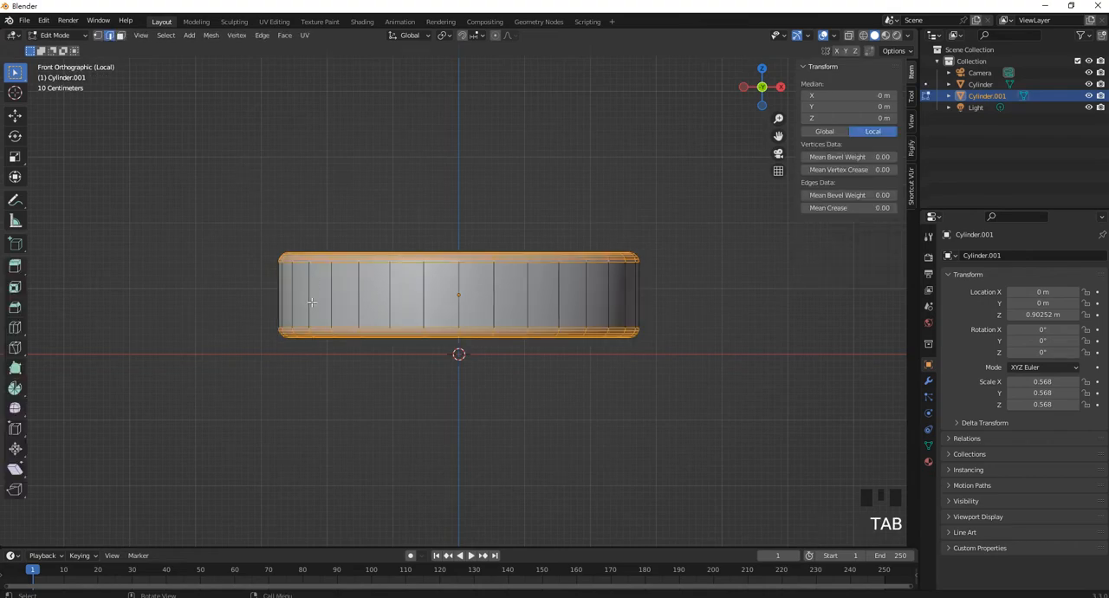
click(98, 36)
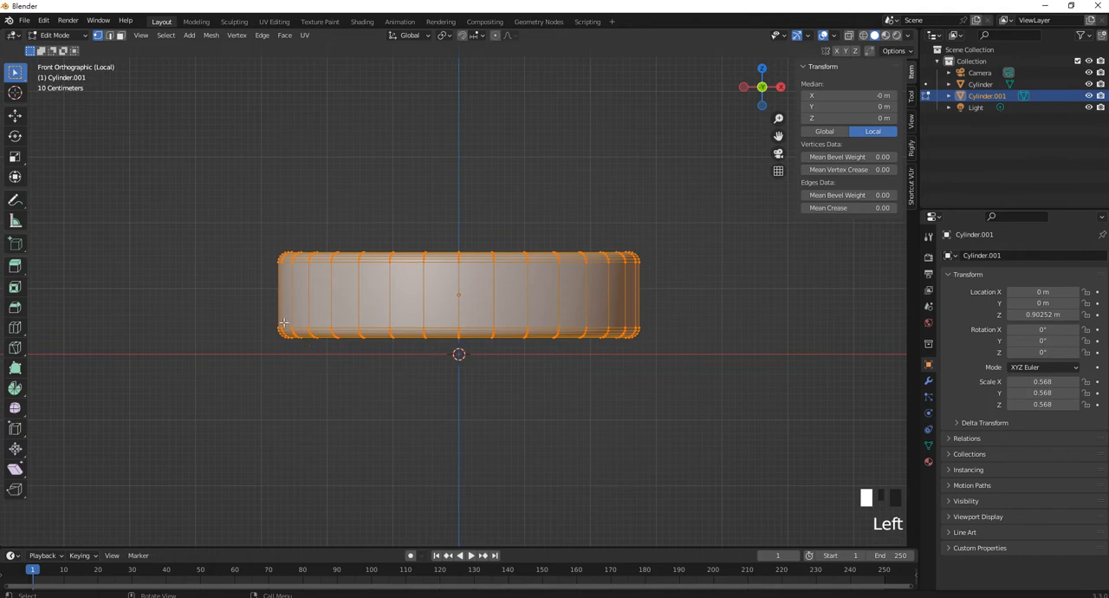
click(214, 313)
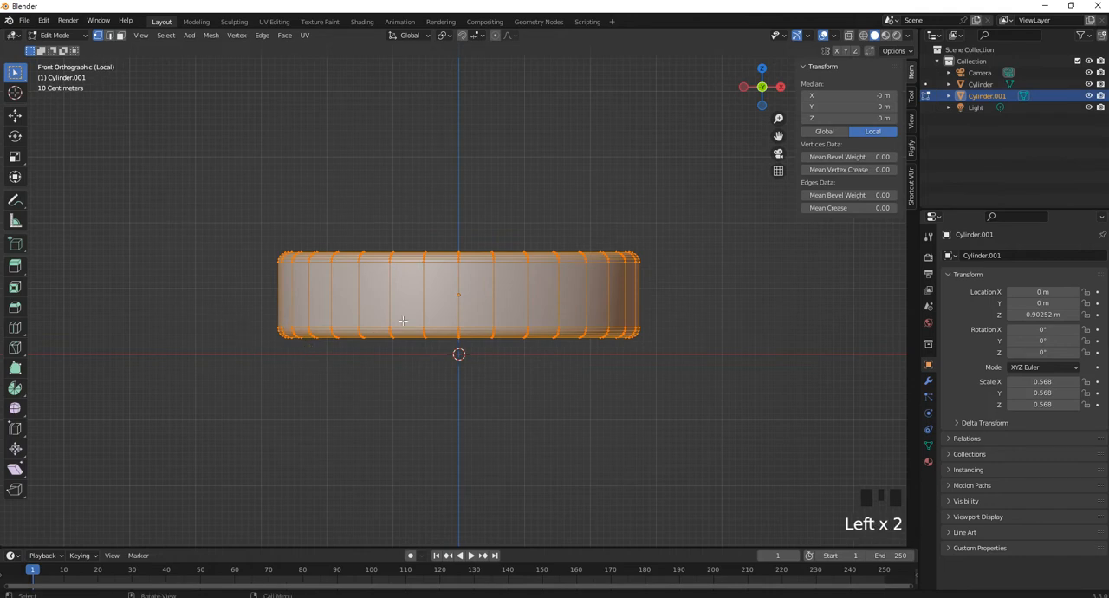
click(863, 36)
mouse_move(243, 311)
mouse_down()
mouse_move(716, 359)
mouse_move(780, 378)
mouse_up()
key(g)
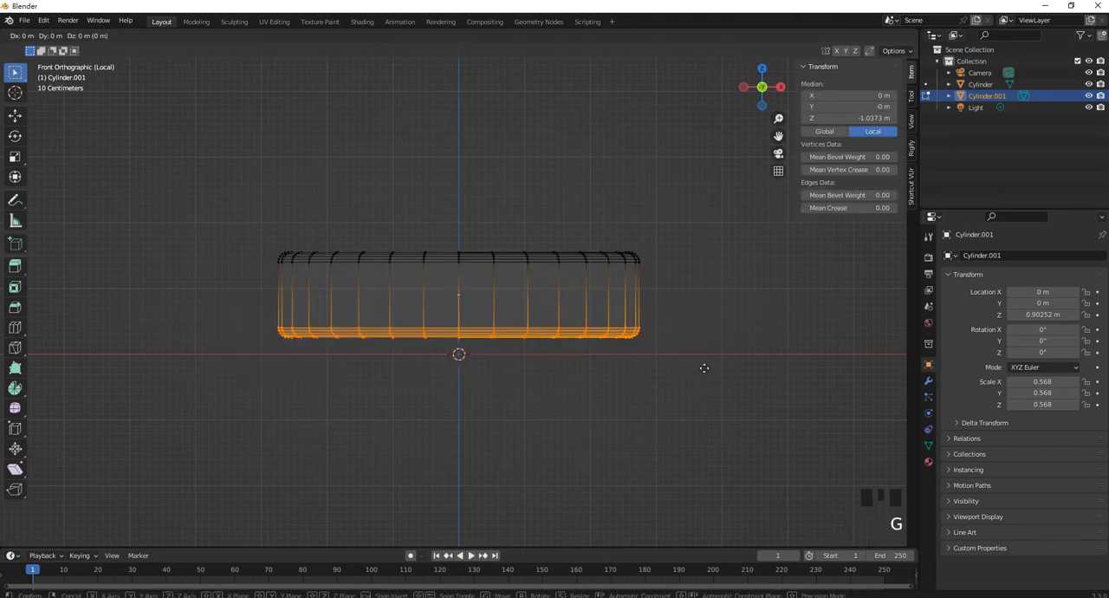
key(z)
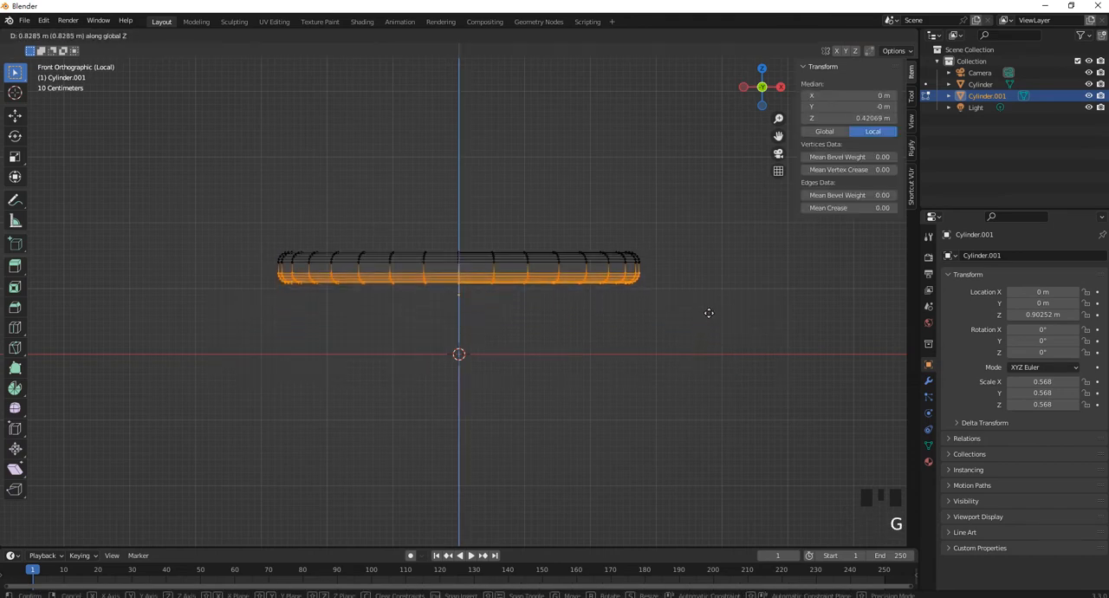
click(708, 312)
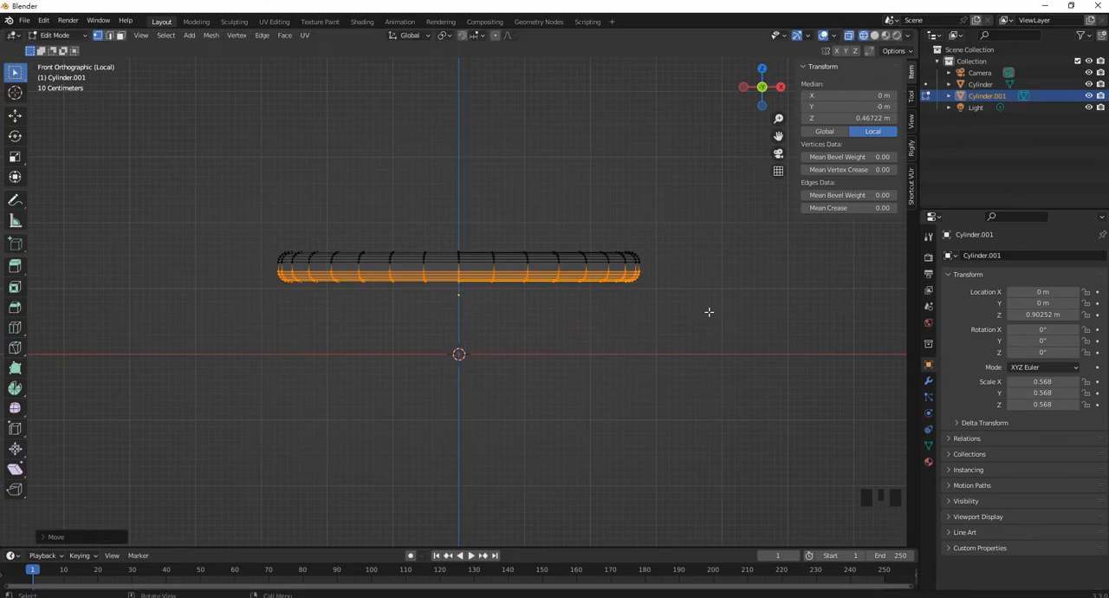
Leave local view and raise the upper cylinder's lower vertices about 0.04 m along Z, just above the large cylinder's top
key(slash)
middle_drag(673, 304, 653, 294)
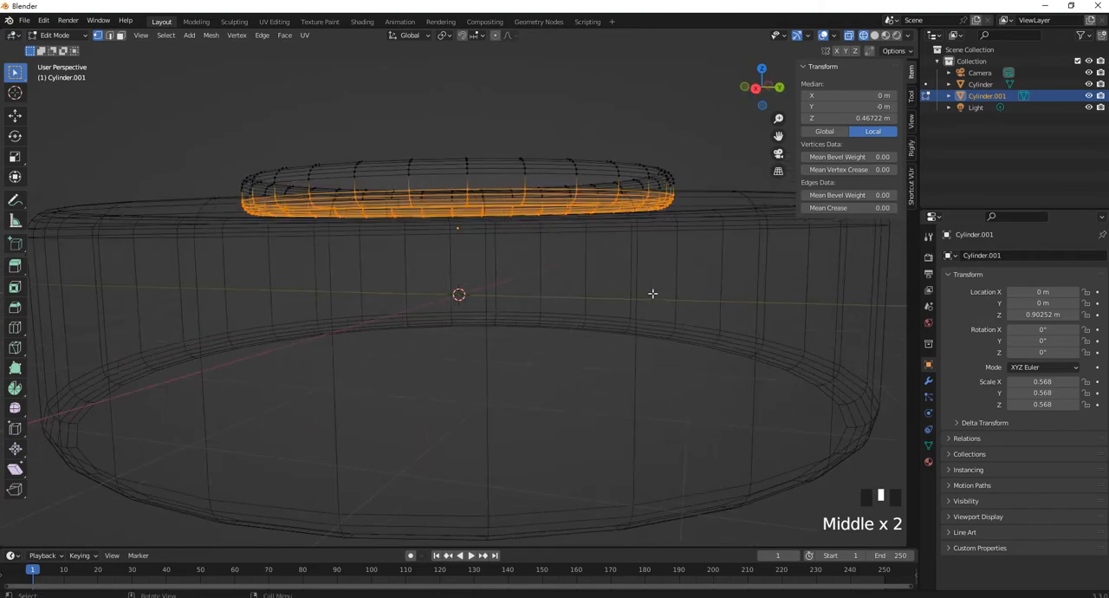
key(KP_1)
scroll(660, 213, up, 2)
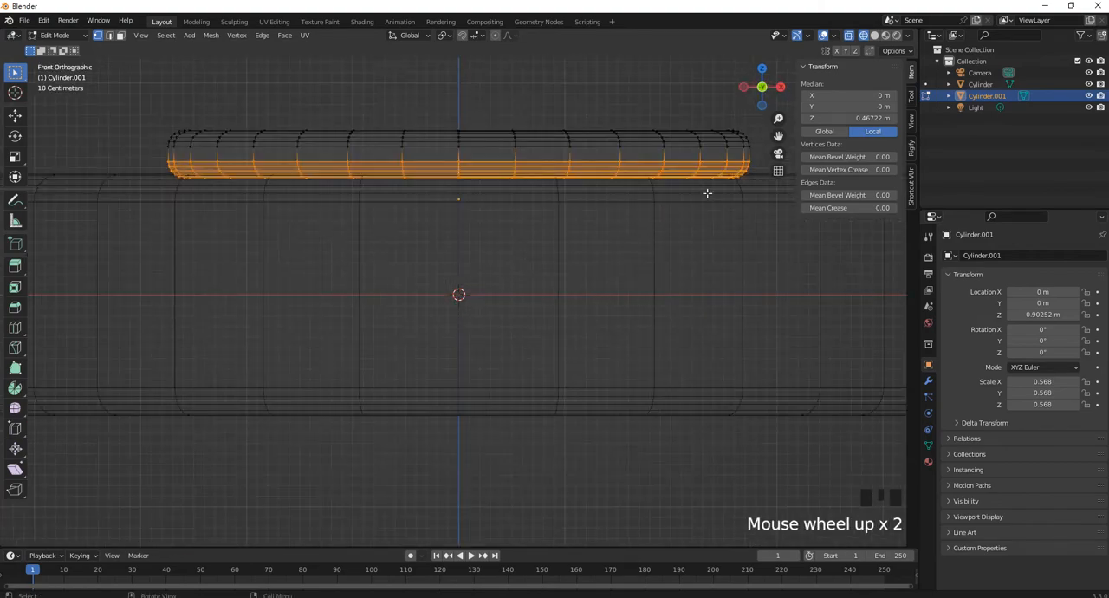
shift+middle_drag(736, 180, 500, 336)
scroll(710, 208, down, 2)
scroll(716, 228, up, 4)
key(g)
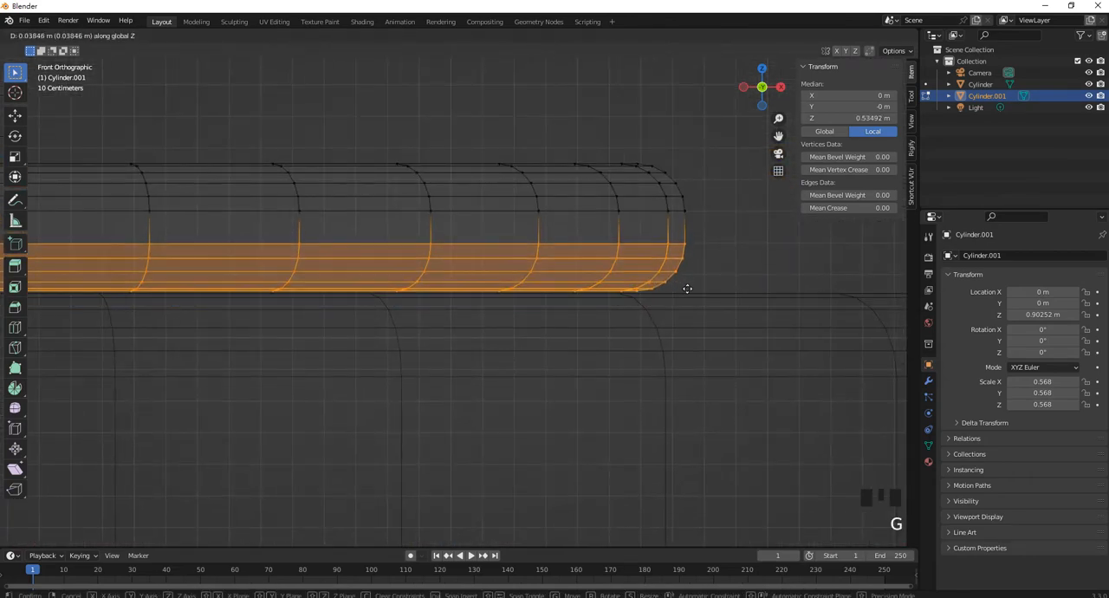
click(685, 289)
scroll(709, 287, down, 1)
scroll(709, 287, down, 1)
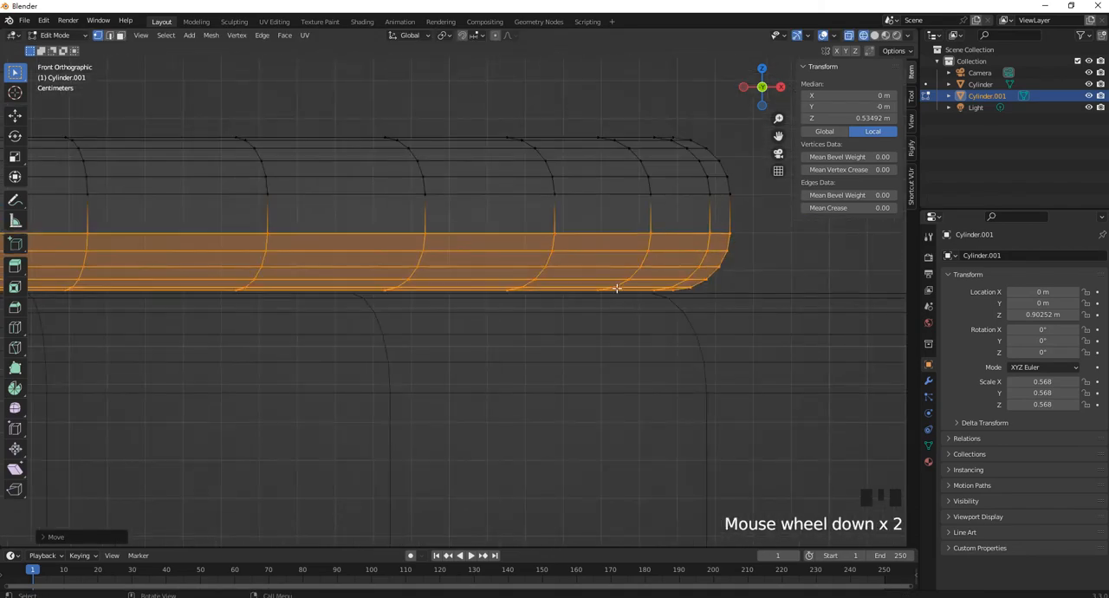
Restore solid shading and return the flattened upper cylinder to Object Mode
click(875, 35)
mouse_move(711, 216)
middle_down()
mouse_move(672, 244)
mouse_move(285, 411)
mouse_move(534, 323)
middle_up()
scroll(638, 255, down, 3)
scroll(535, 322, up, 1)
scroll(535, 322, down, 6)
scroll(535, 322, up, 5)
scroll(381, 294, down, 3)
shift+middle_drag(381, 294, 485, 198)
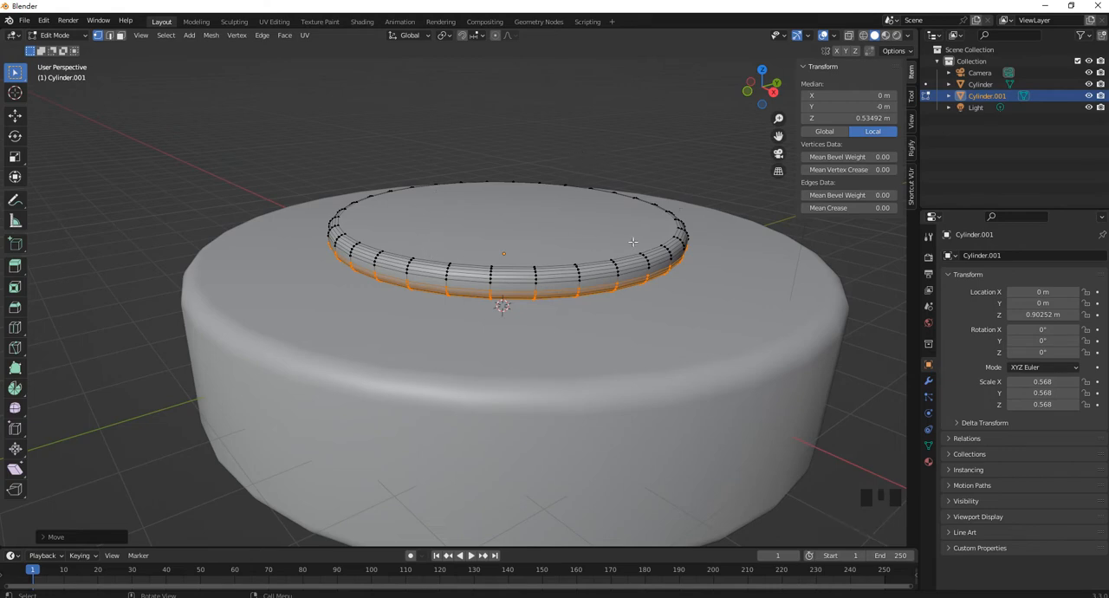
middle_drag(603, 241, 594, 249)
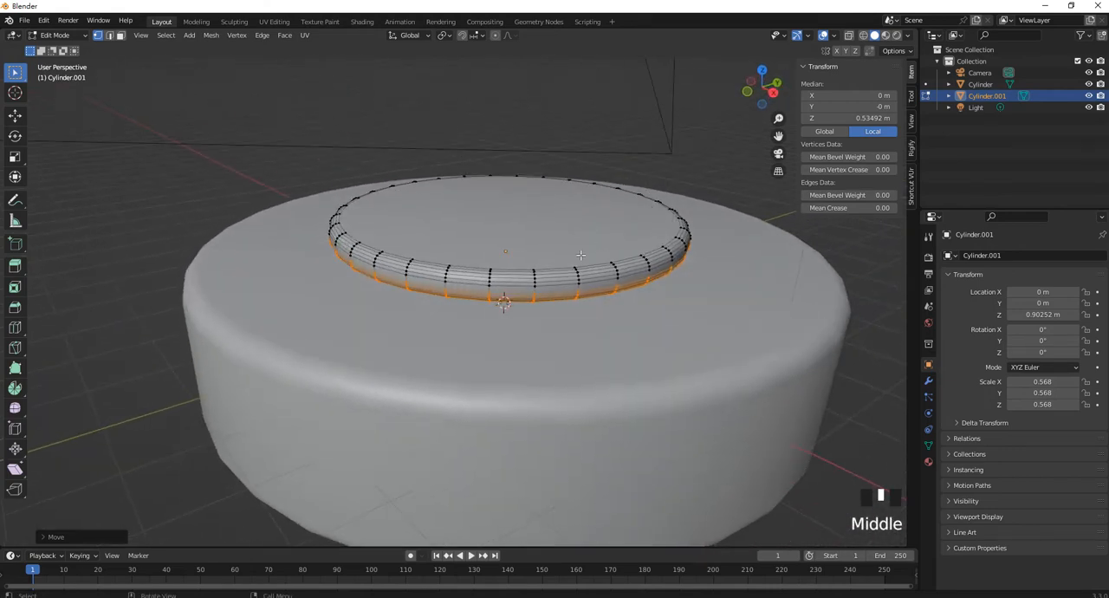
key(Tab)
mouse_move(577, 252)
middle_down()
mouse_move(575, 227)
mouse_move(599, 225)
mouse_move(571, 225)
mouse_move(584, 253)
middle_up()
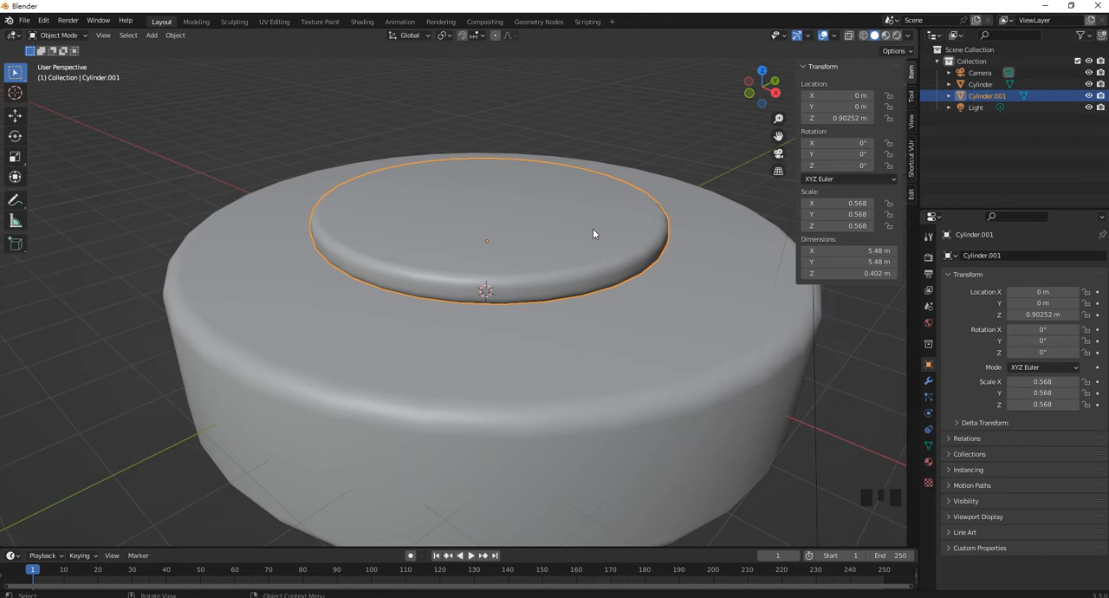
Set the upper cylinder's X and Y scale to 0.7, then deselect it
click(845, 202)
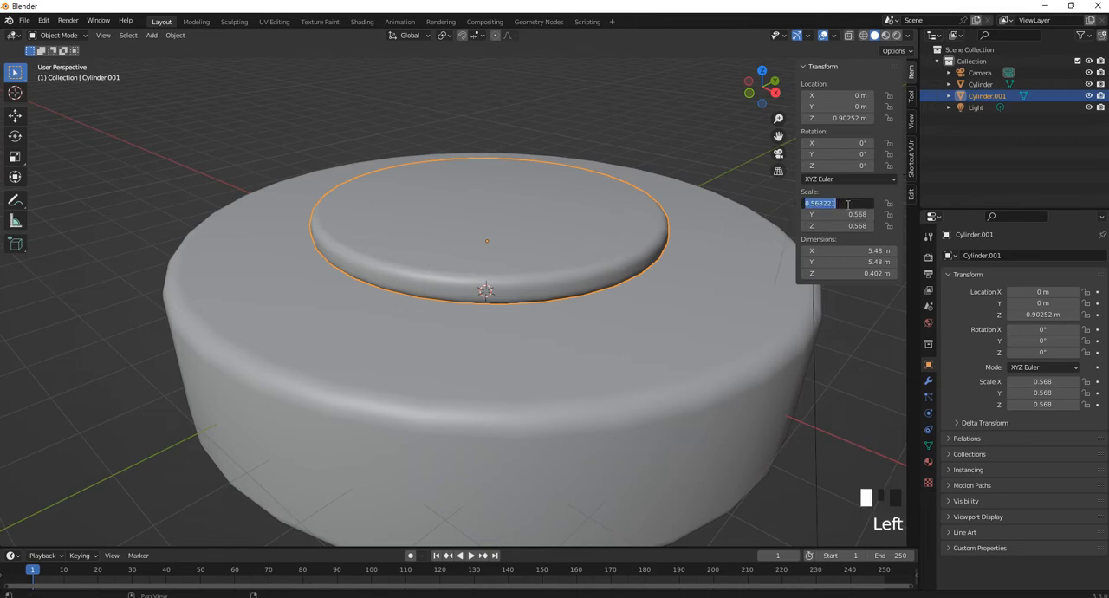
text(0.7)
key(Return)
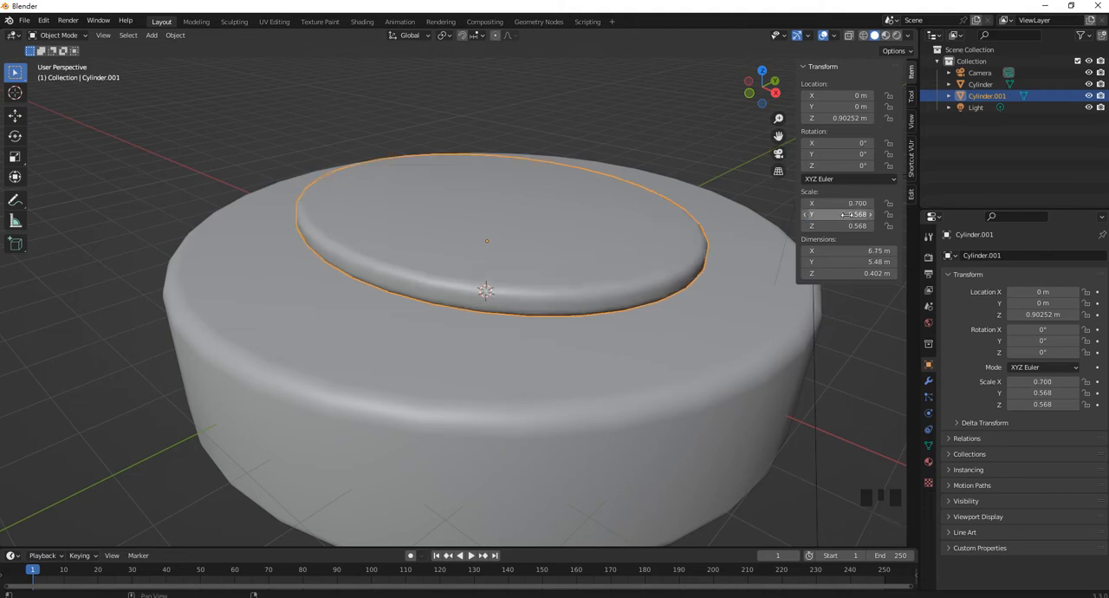
click(846, 214)
text(0)
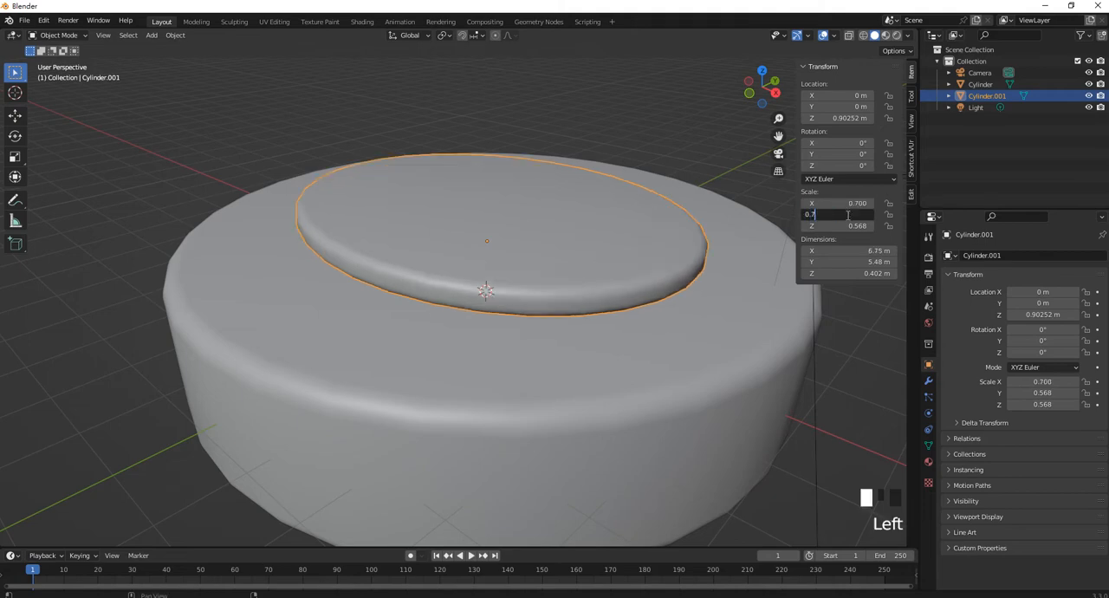
text(.7)
key(Return)
click(574, 116)
Add a UV sphere at the center of the lower cylinder and view the model from the front
middle_drag(575, 116, 653, 199)
scroll(615, 260, down, 4)
scroll(415, 259, up, 2)
middle_drag(415, 255, 391, 351)
middle_drag(431, 319, 549, 350)
shift+middle_drag(449, 374, 517, 356)
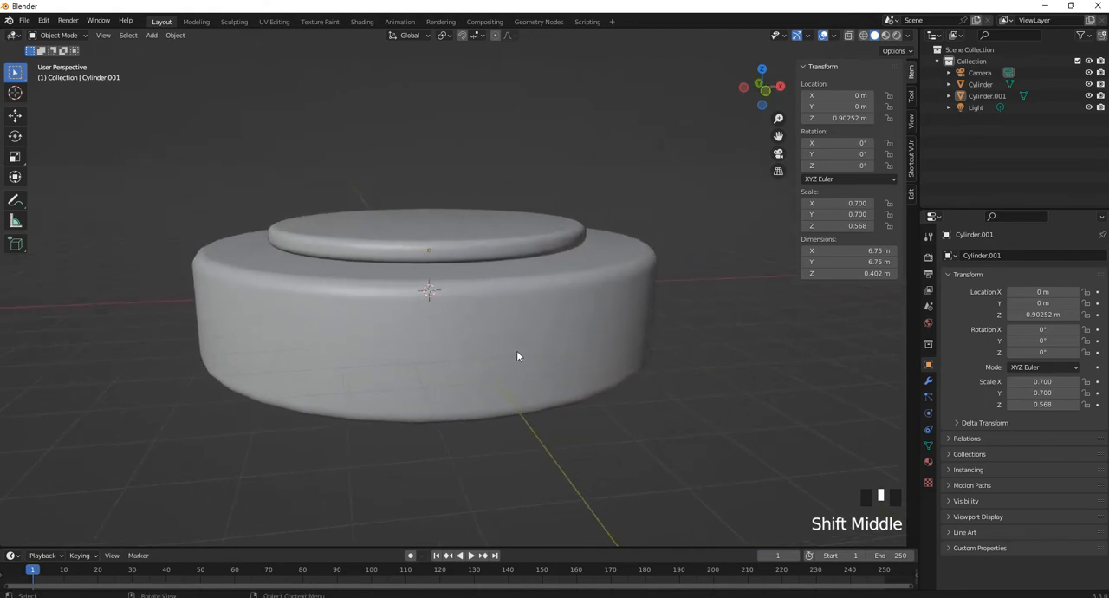
key(shift+a)
mouse_move(517, 353)
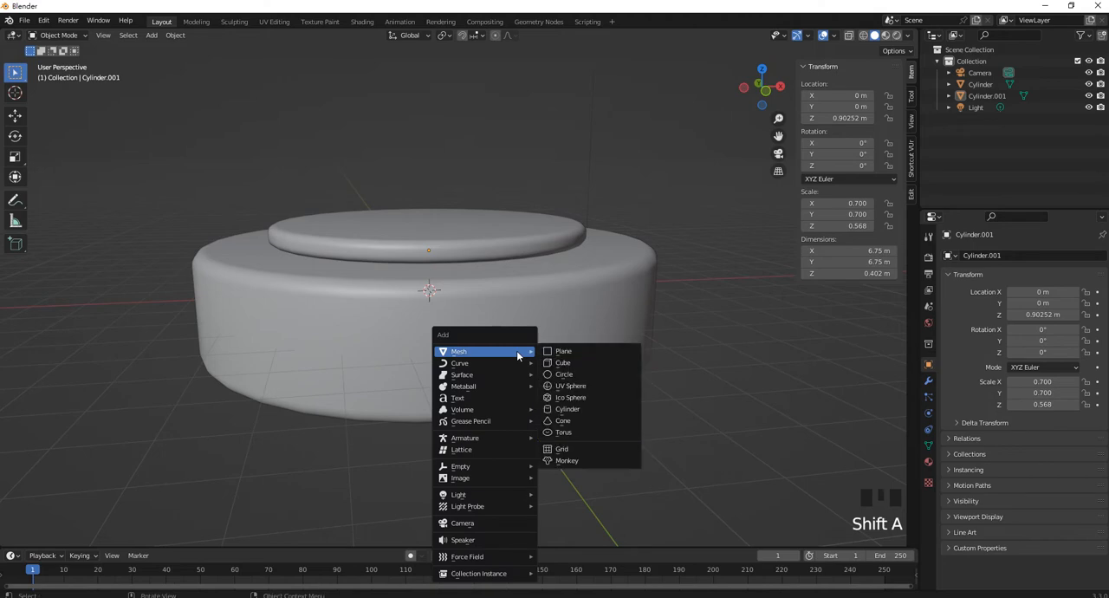
click(589, 388)
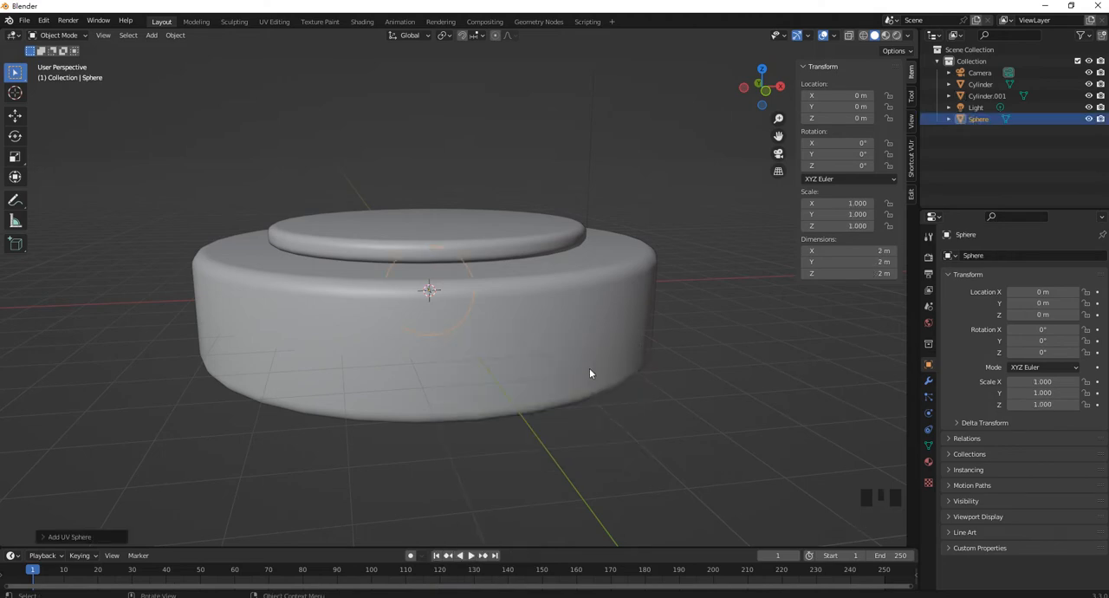
middle_drag(589, 373, 579, 344)
key(KP_1)
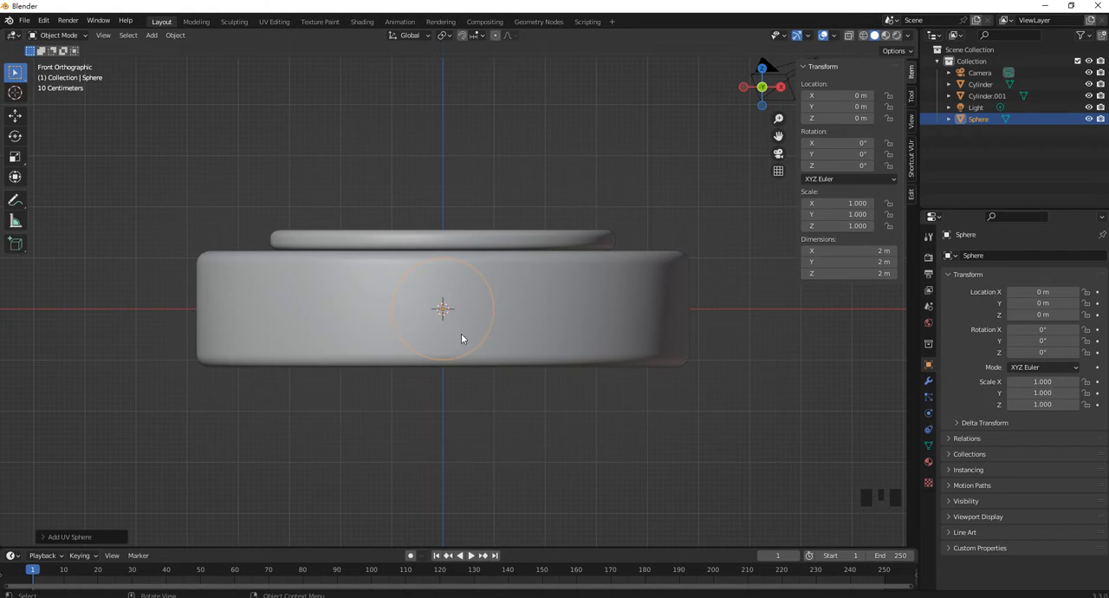
Select the bottom face's vertices on the large cylinder in wireframe and snap the 3D cursor to them
click(509, 333)
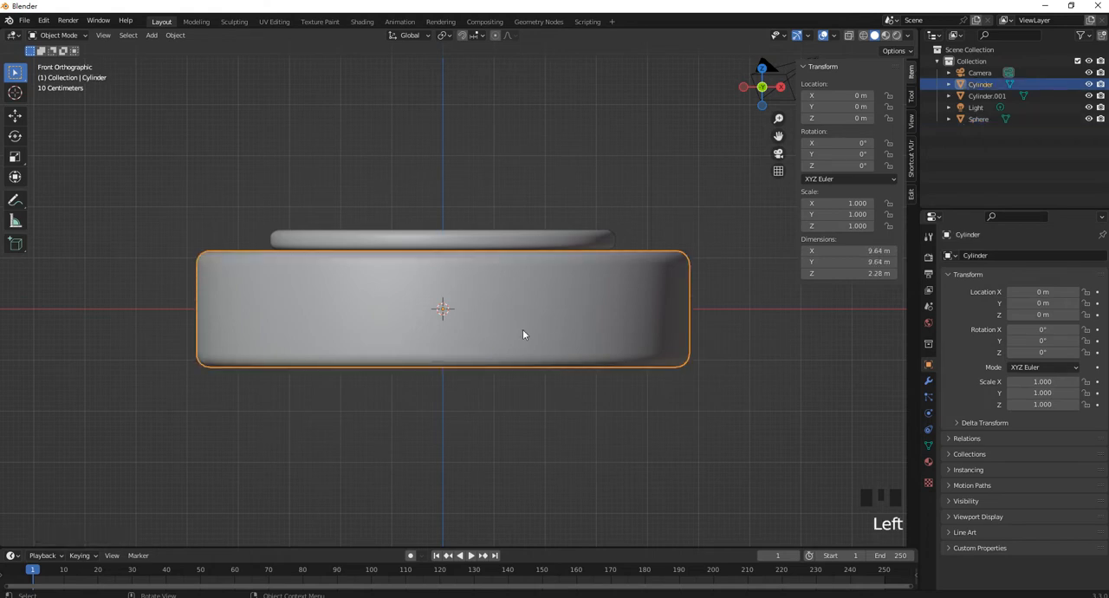
key(Tab)
middle_drag(599, 344, 567, 295)
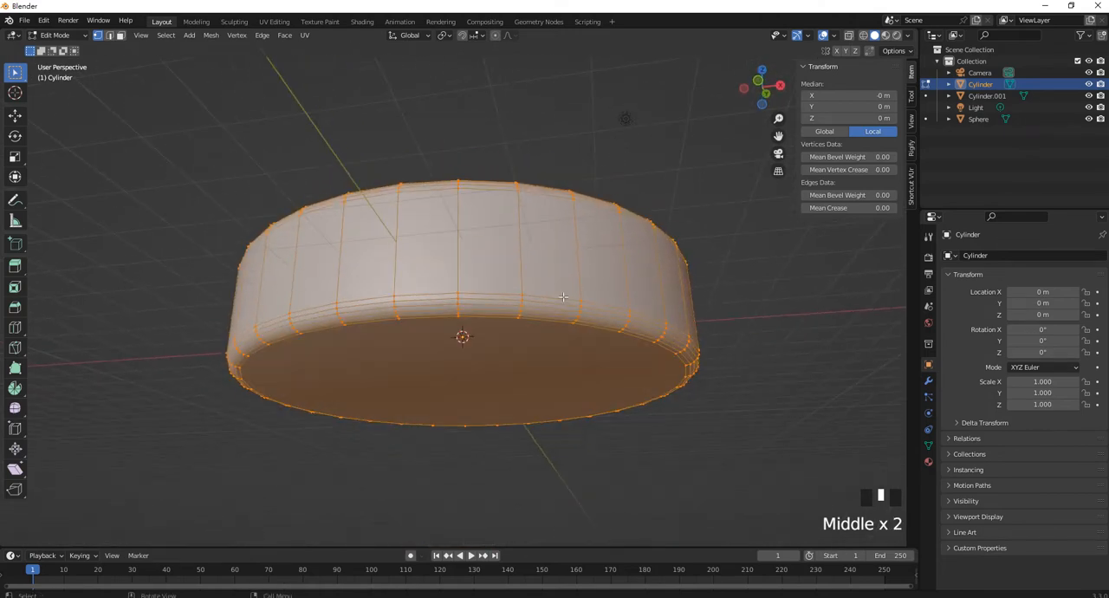
key(KP_1)
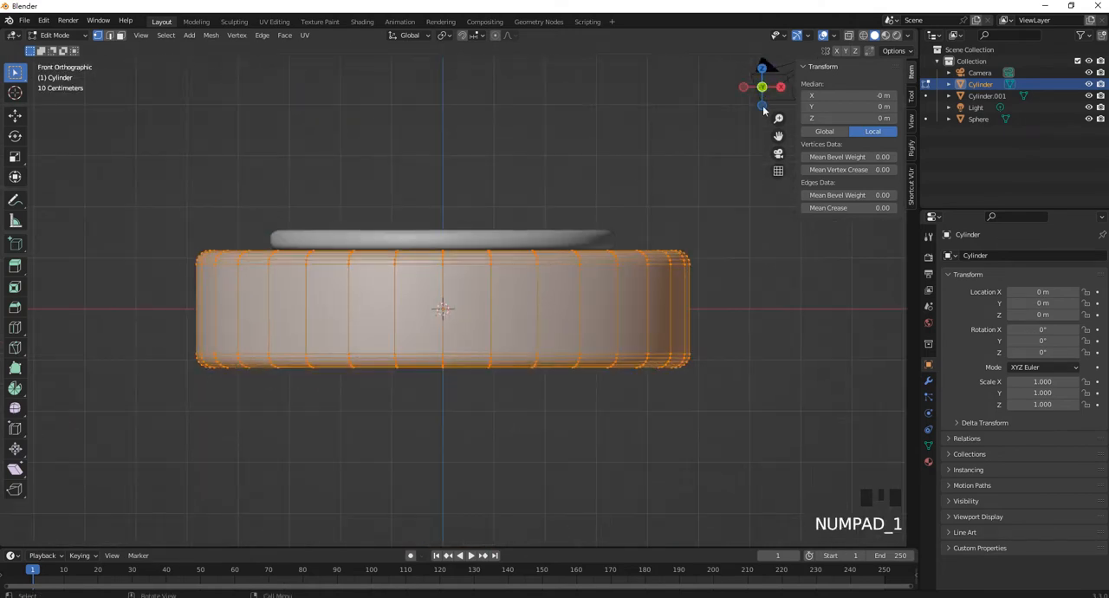
click(863, 35)
click(747, 400)
drag(746, 400, 144, 368)
scroll(287, 389, up, 4)
middle_drag(287, 389, 299, 350)
scroll(320, 305, down, 4)
key(shift+s)
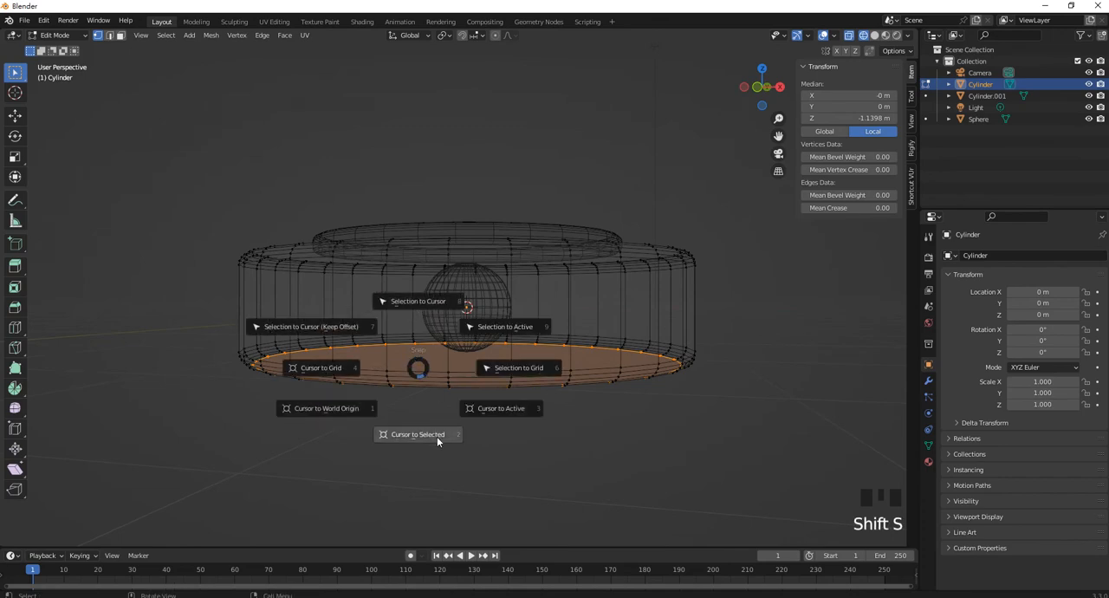
click(437, 436)
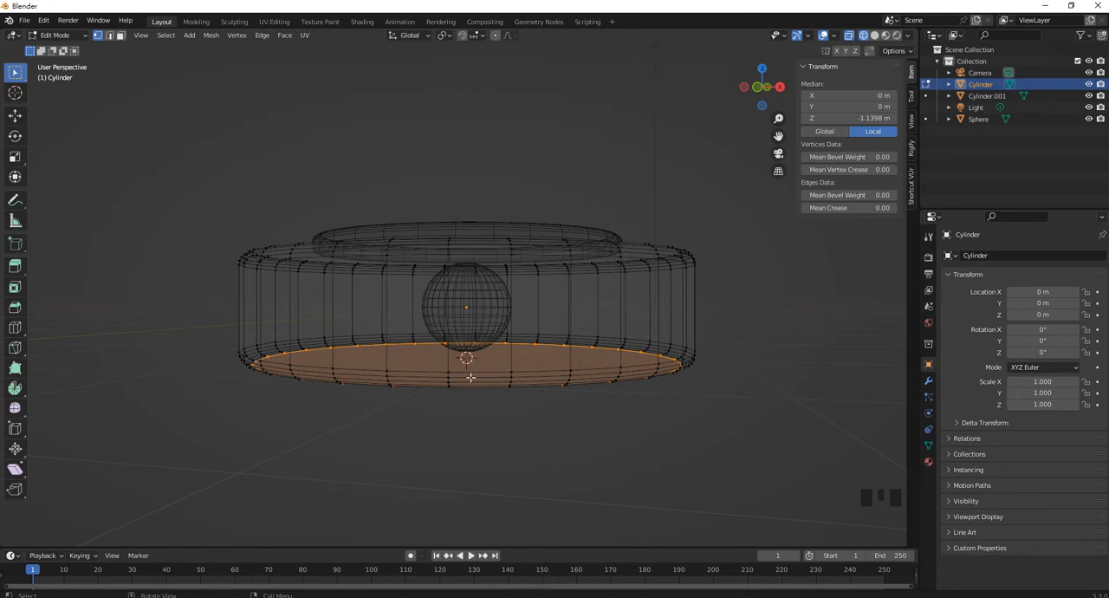
Return to Object Mode and snap the UV sphere to the 3D cursor at the large cylinder's base
middle_drag(473, 330, 500, 331)
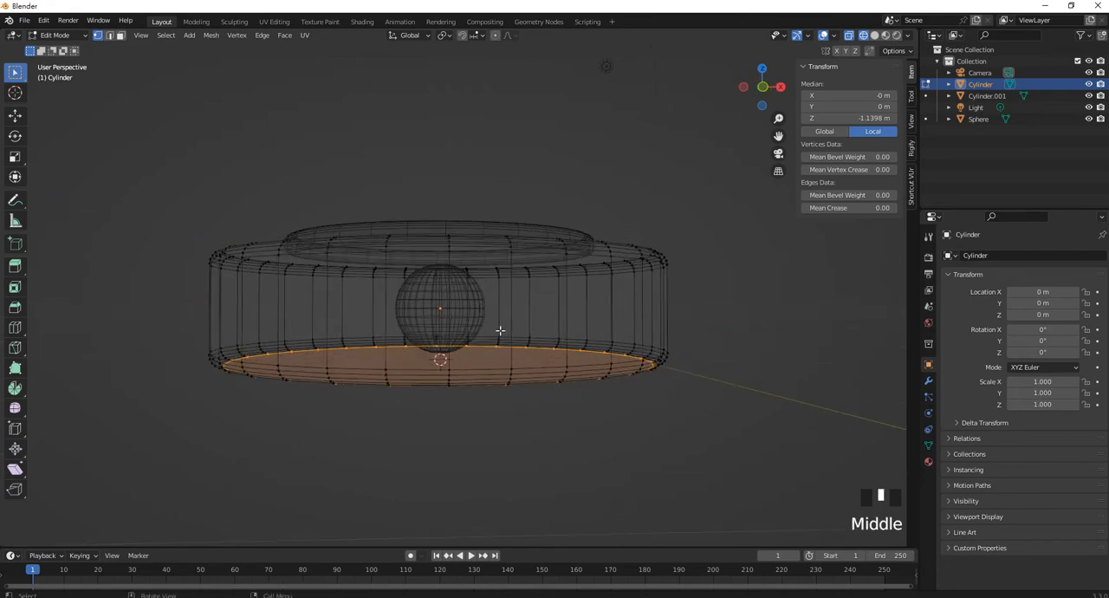
key(Tab)
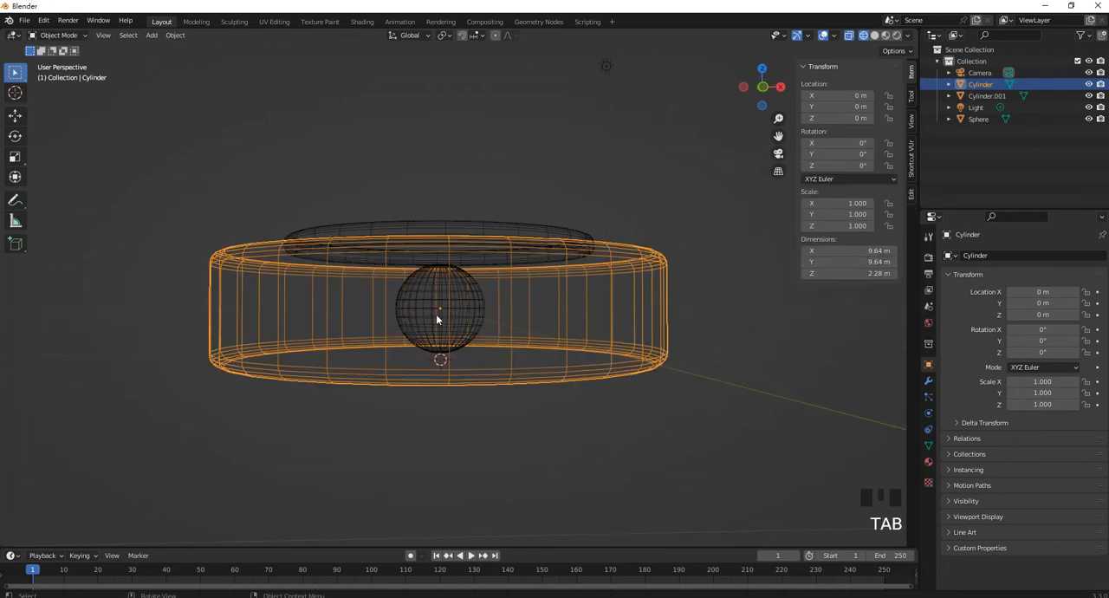
click(430, 317)
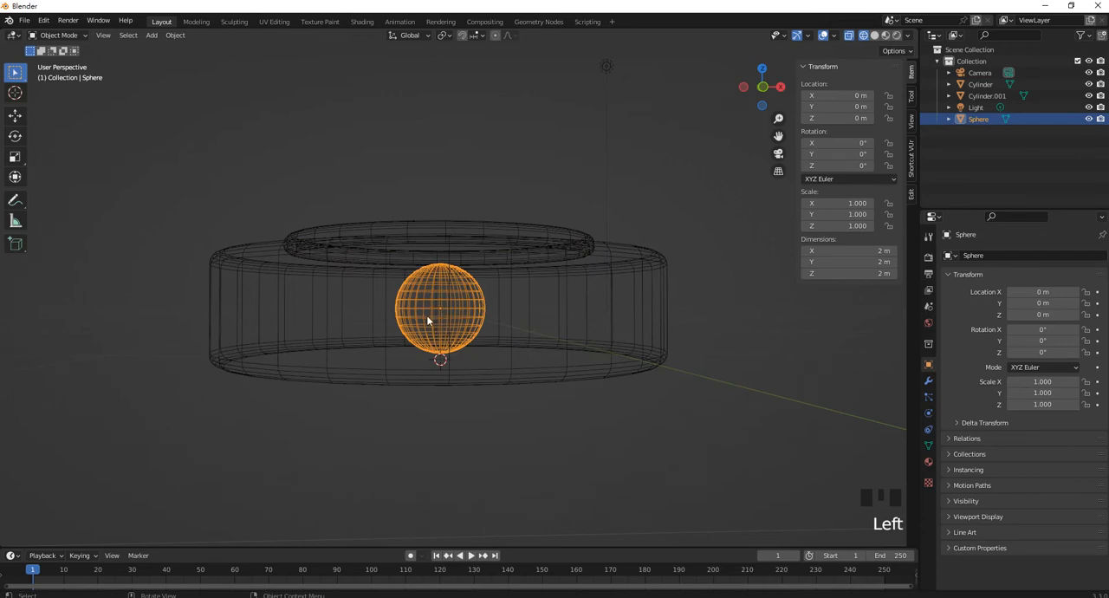
key(shift+s)
key(shift+s)
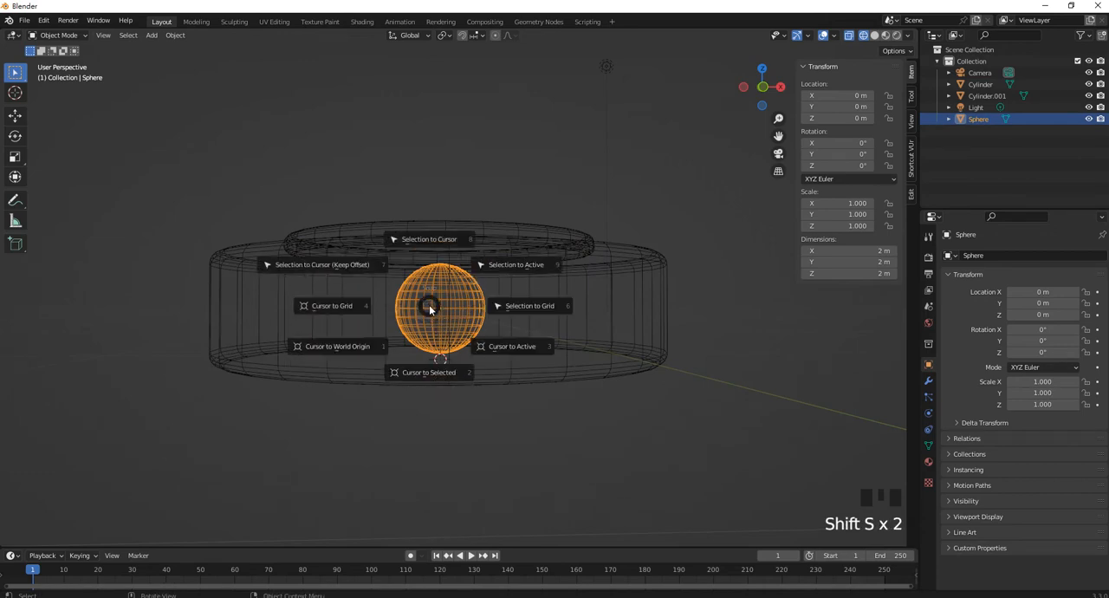
click(439, 247)
mouse_move(461, 288)
middle_down()
mouse_move(474, 280)
mouse_move(461, 286)
middle_up()
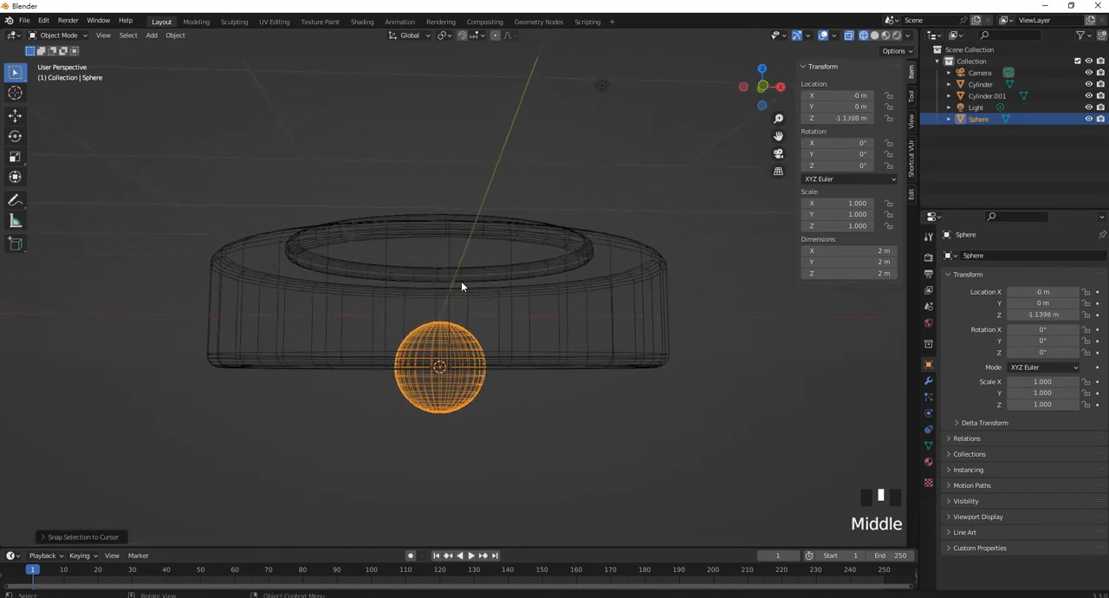
In front view, move the UV sphere about 3.32 m along X toward the large cylinder's outer edge
key(KP_1)
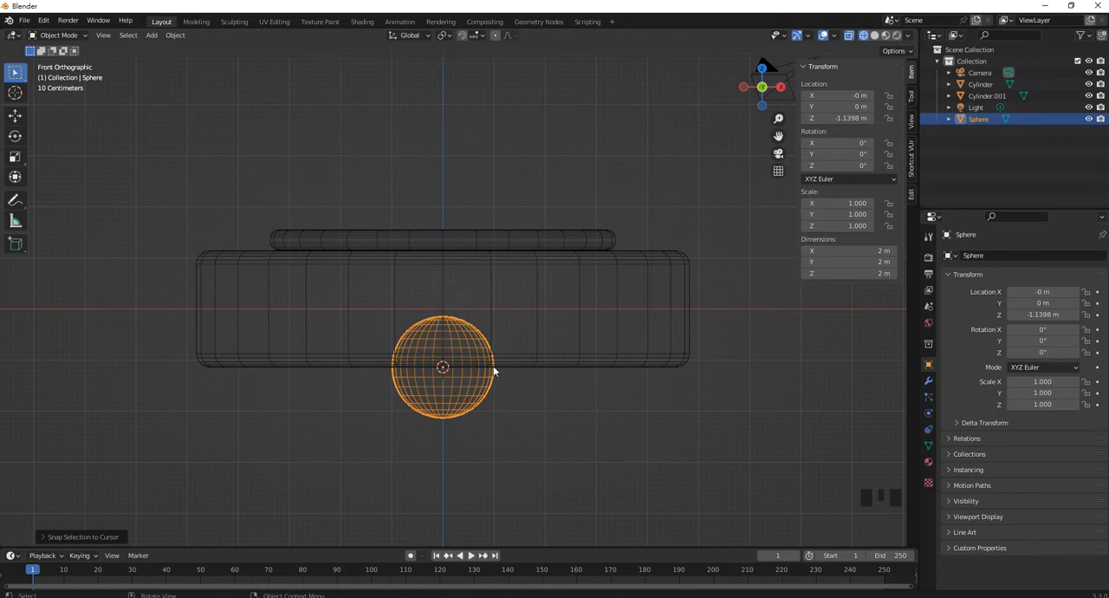
shift+middle_drag(493, 366, 478, 363)
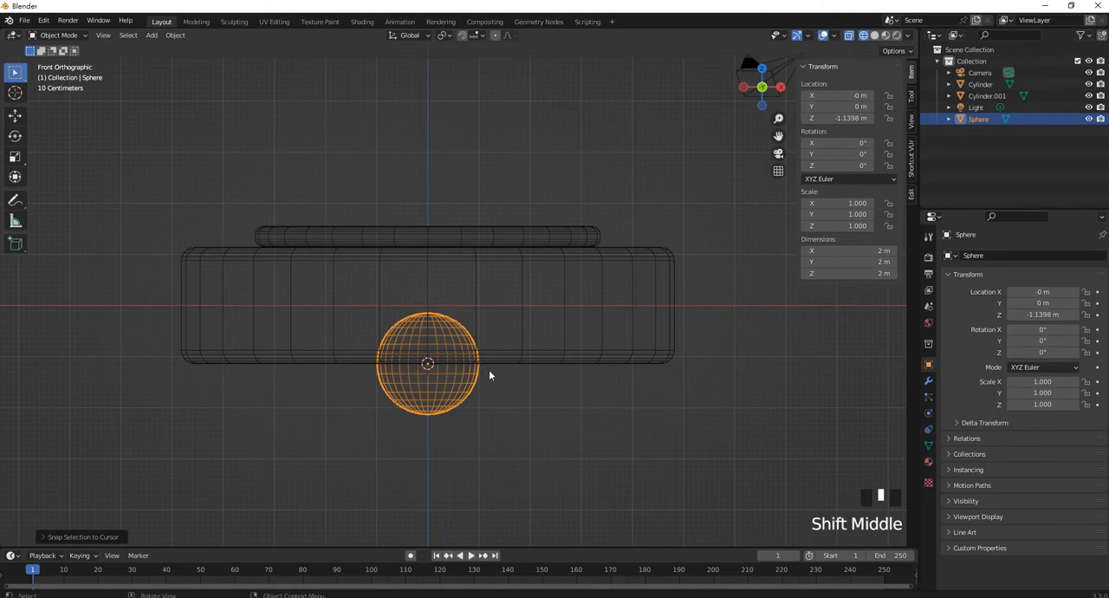
key(g)
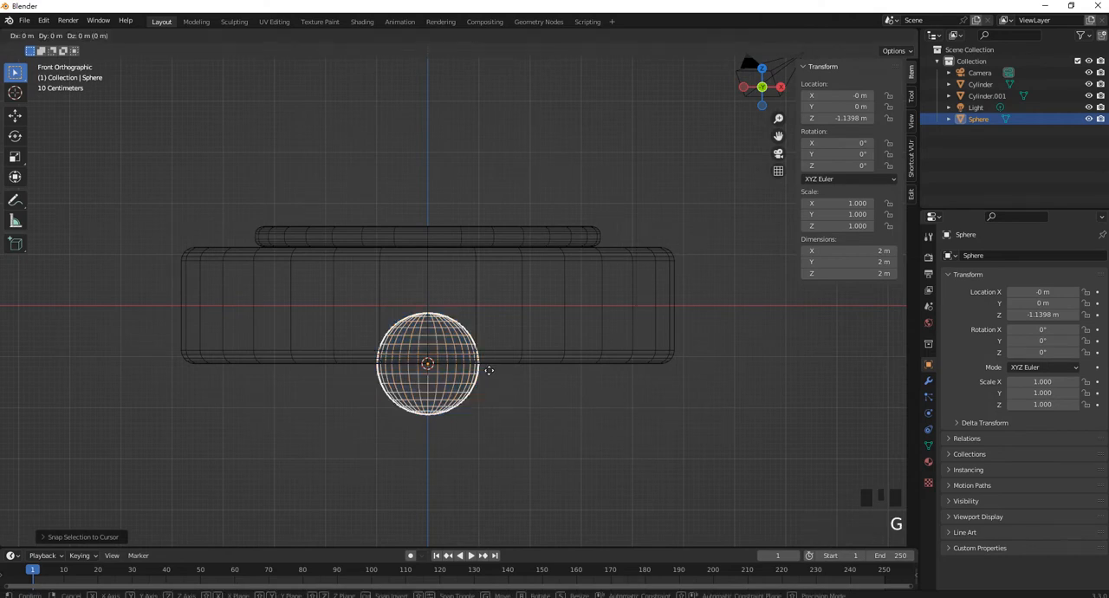
key(x)
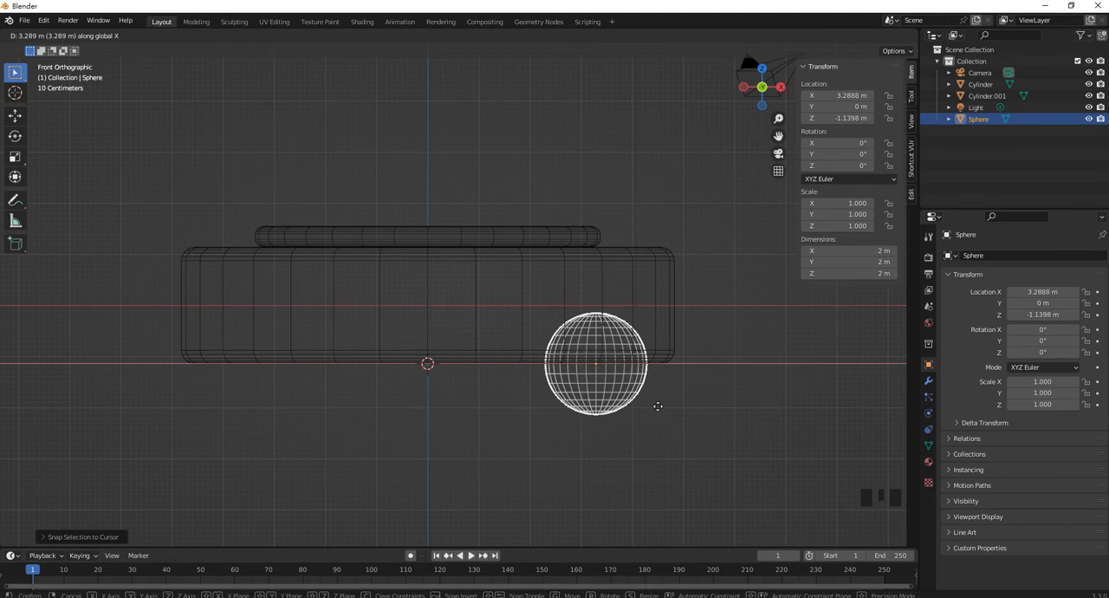
click(659, 404)
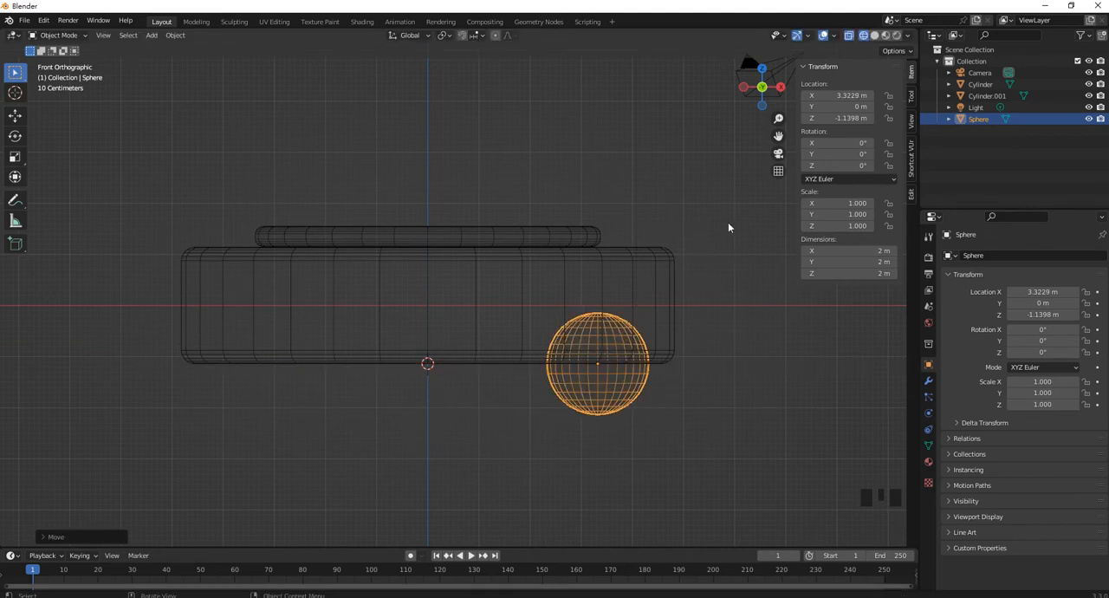
Apply the sphere's object transforms so its origin returns to the world center
shift+middle_drag(665, 273, 648, 291)
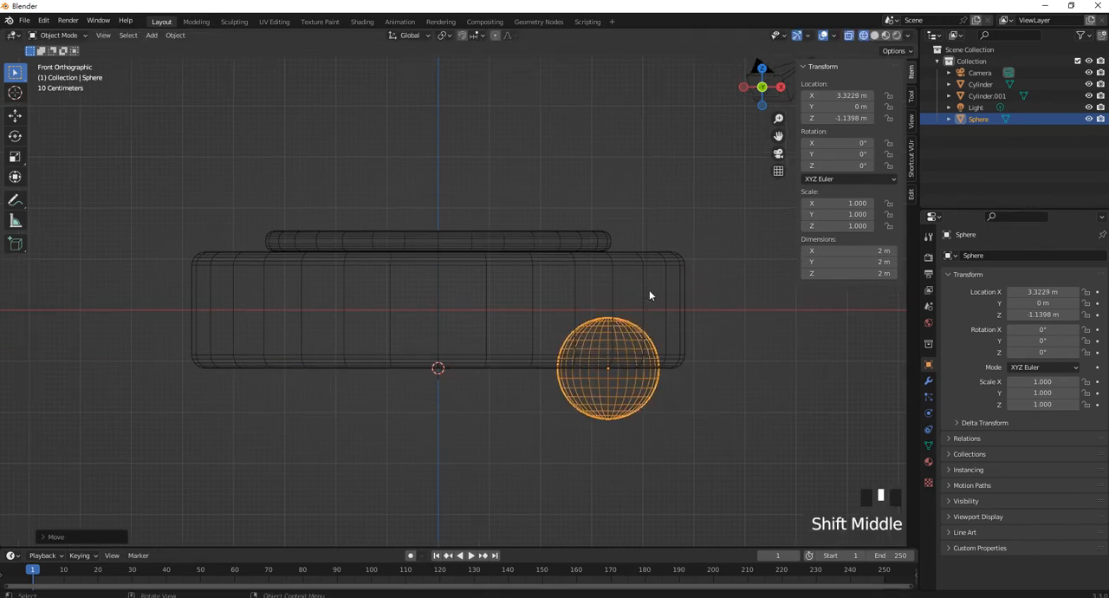
key(ctrl+a)
click(652, 293)
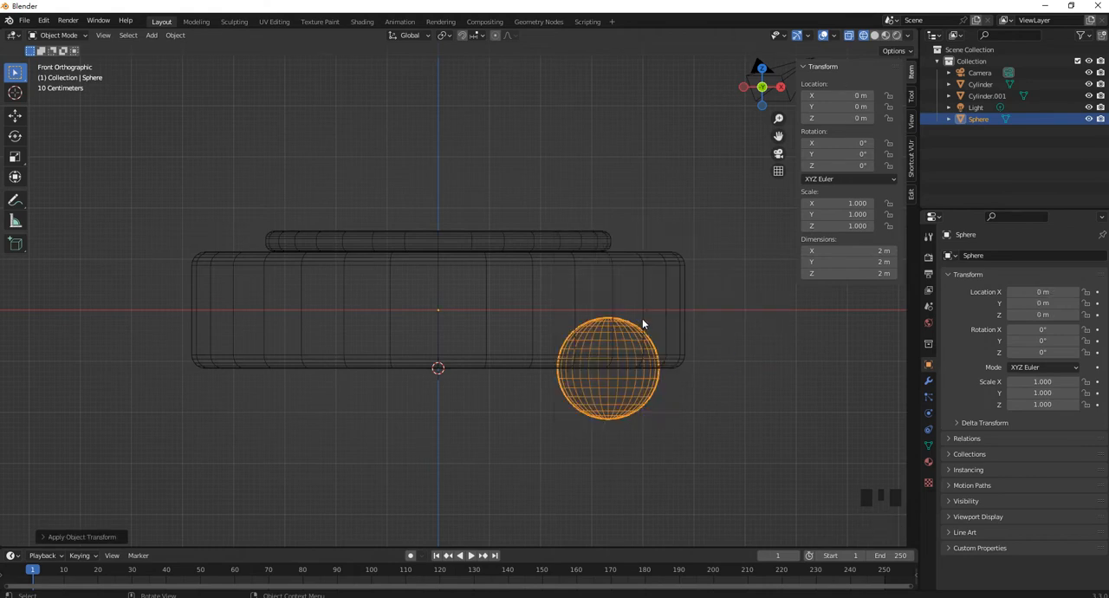
key(shift)
Add a Mirror modifier to the sphere, mirroring it across the X axis
click(928, 384)
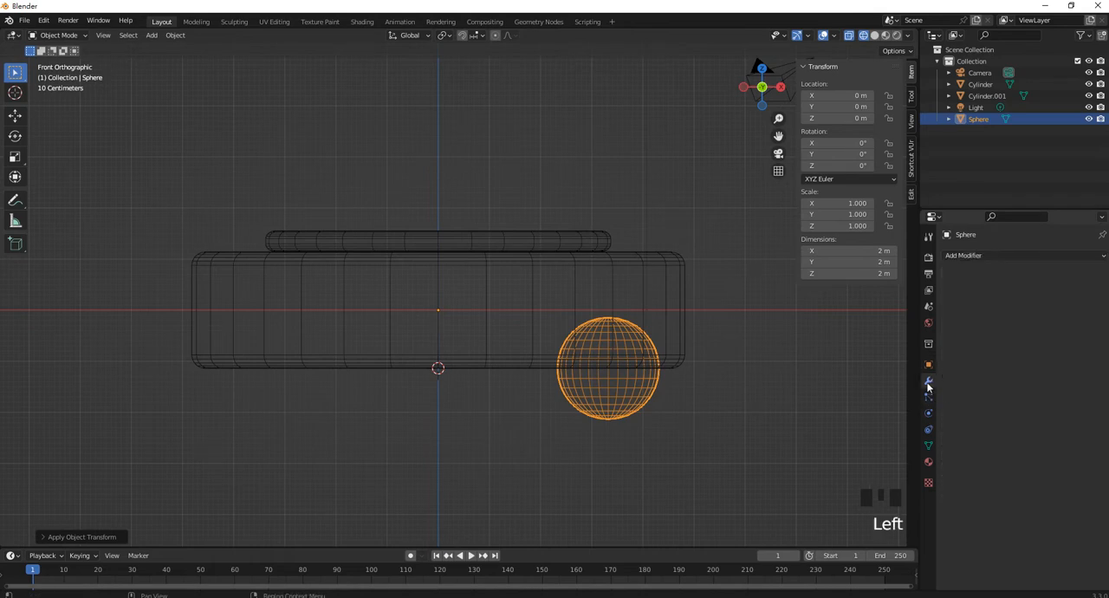
click(995, 257)
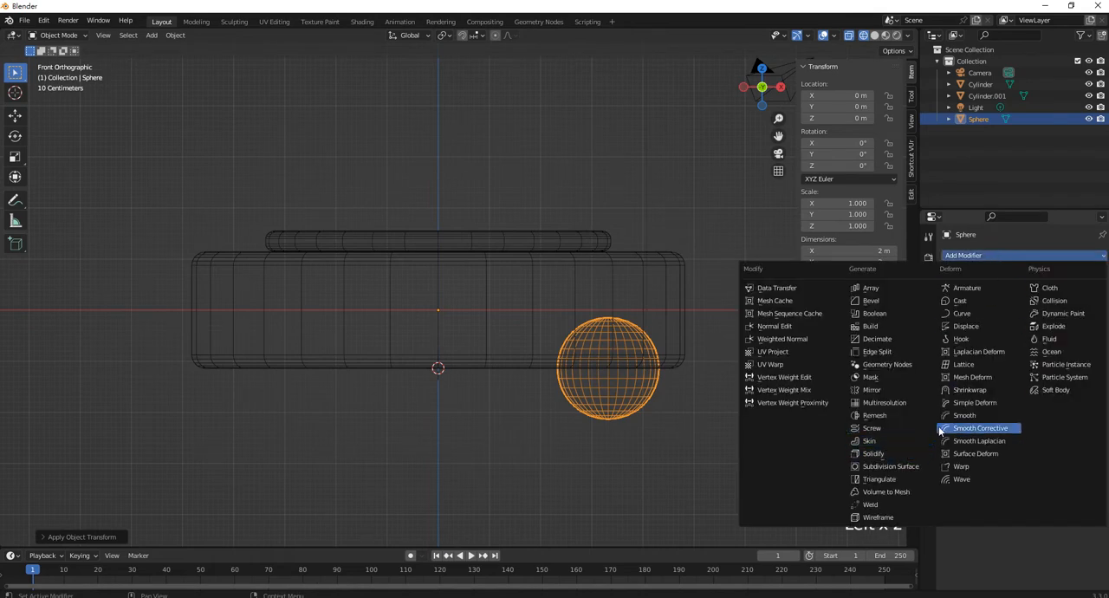
click(876, 390)
middle_drag(748, 306, 767, 341)
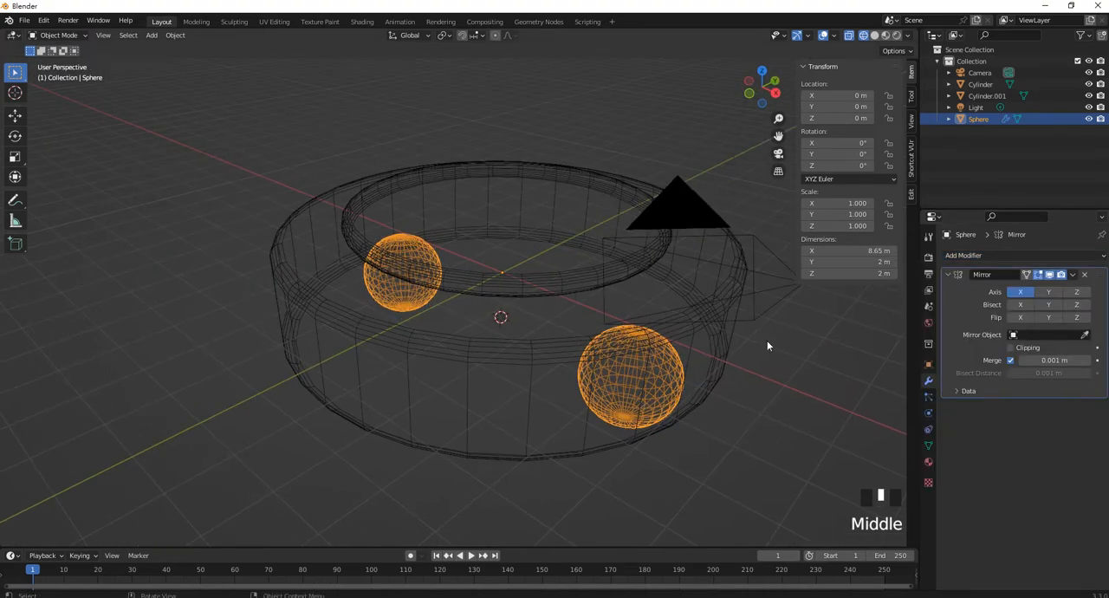
Try the Mirror modifier's Y and Z axes on the sphere, then turn both off
click(1048, 293)
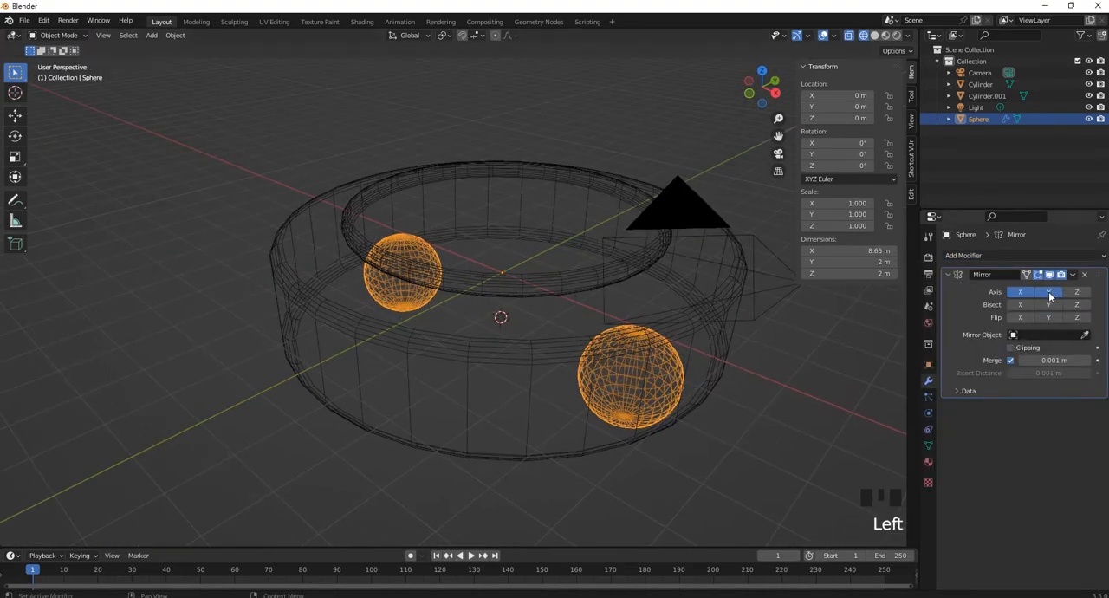
click(1049, 294)
click(1049, 294)
click(1074, 294)
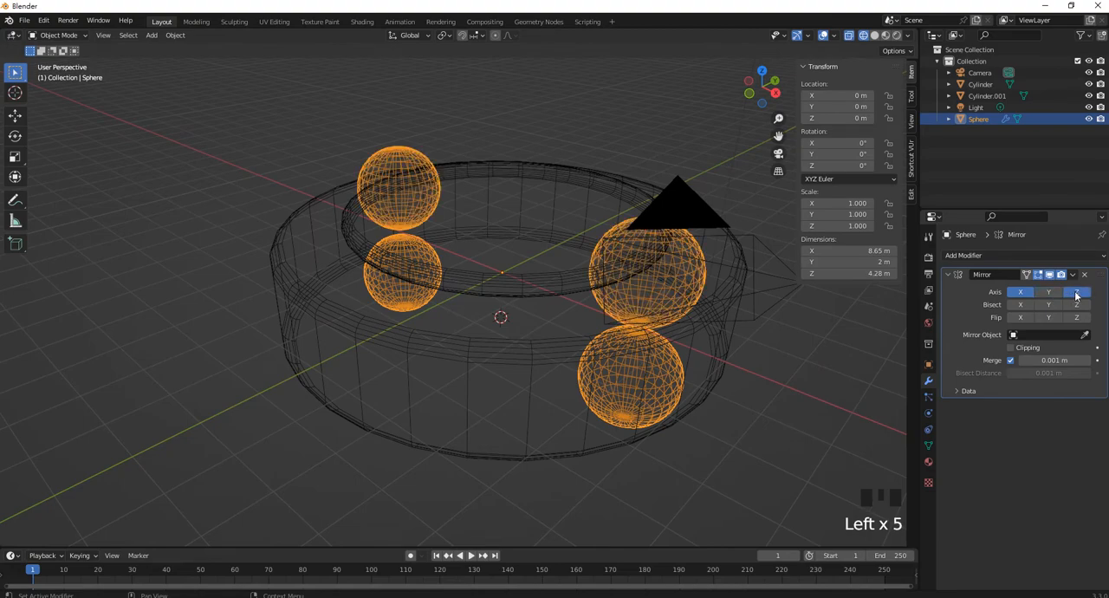
click(1076, 294)
Apply the Mirror modifier to the pair of spheres
middle_drag(641, 300, 523, 289)
middle_drag(516, 190, 542, 277)
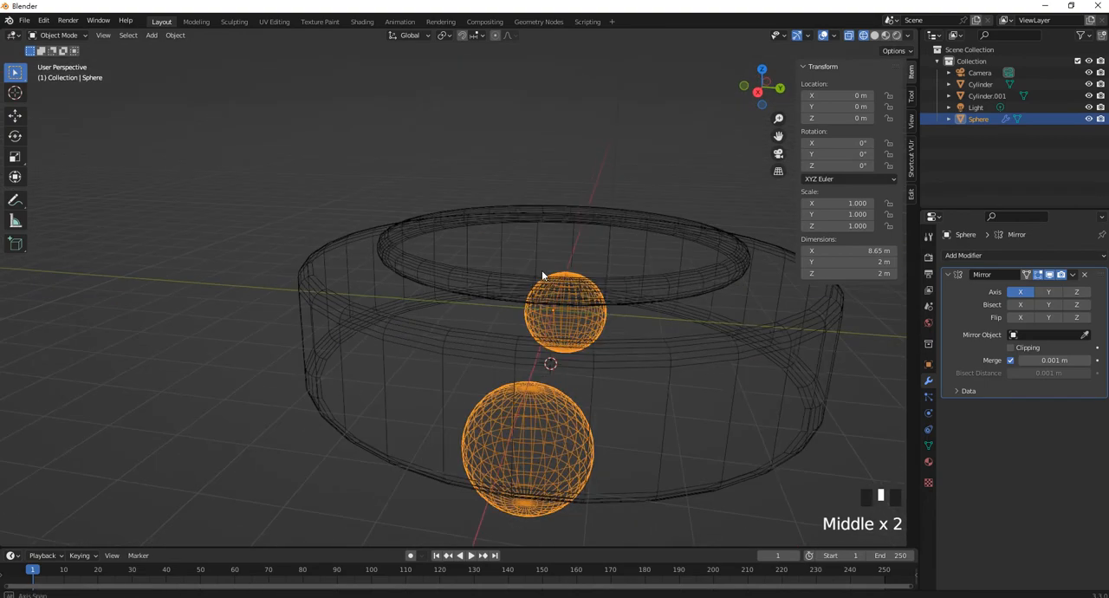
middle_drag(478, 302, 585, 298)
scroll(585, 298, up, 1)
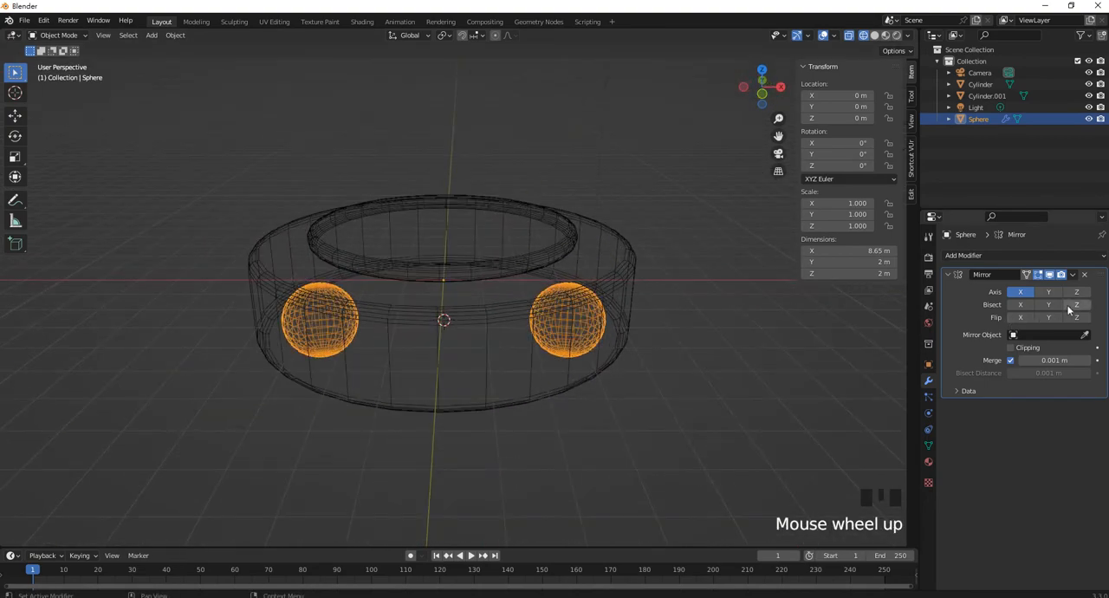
click(1072, 274)
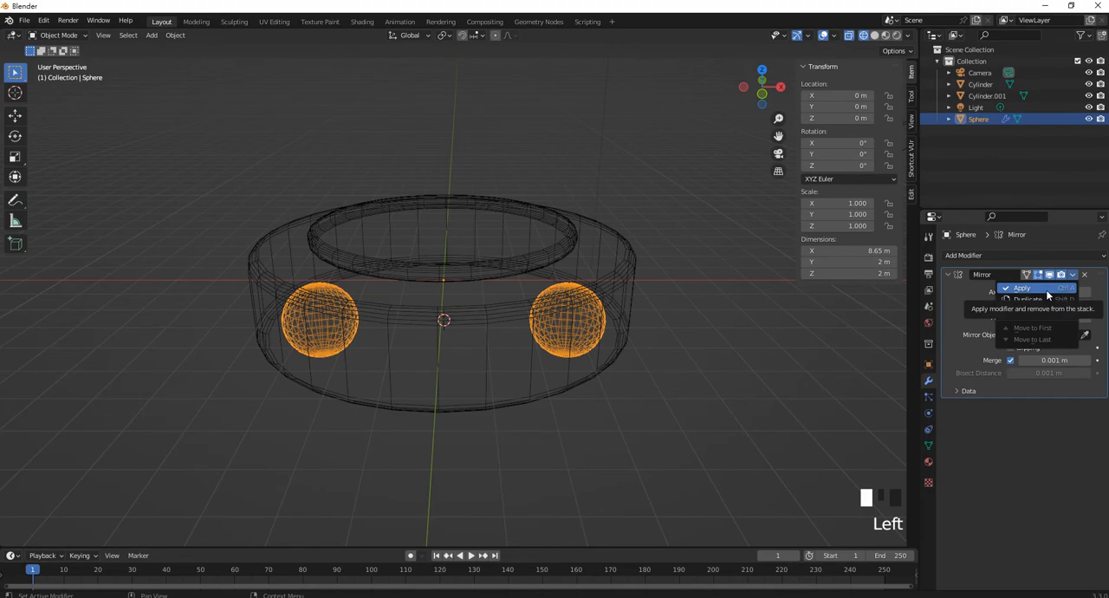
click(1044, 289)
Duplicate the mirrored spheres in place and rotate the copy 90° about the Z axis
scroll(656, 317, up, 3)
shift+middle_drag(656, 317, 602, 363)
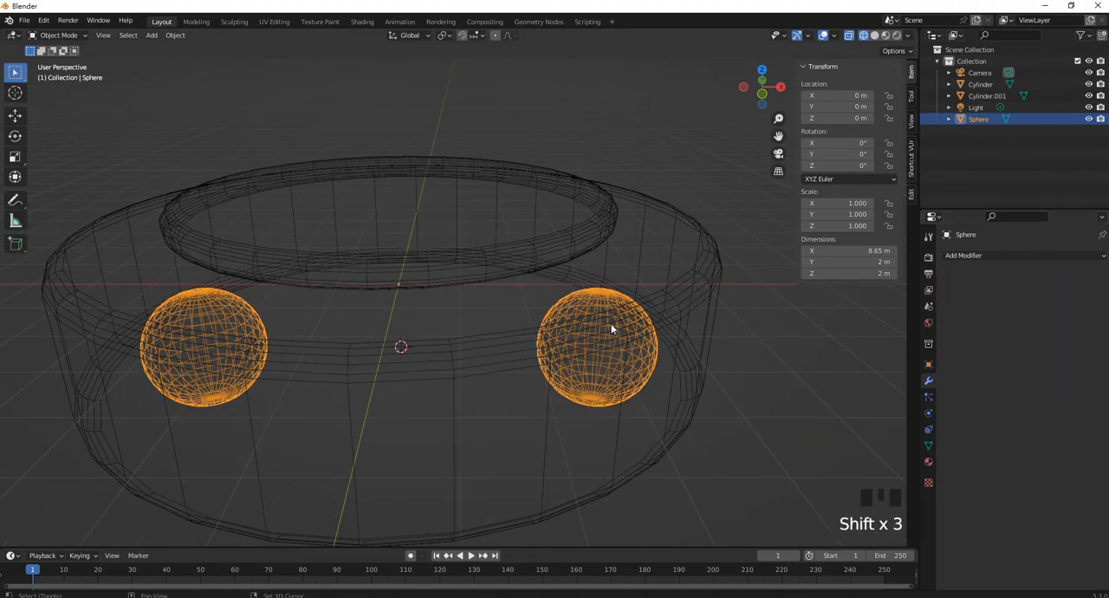
key(shift+d)
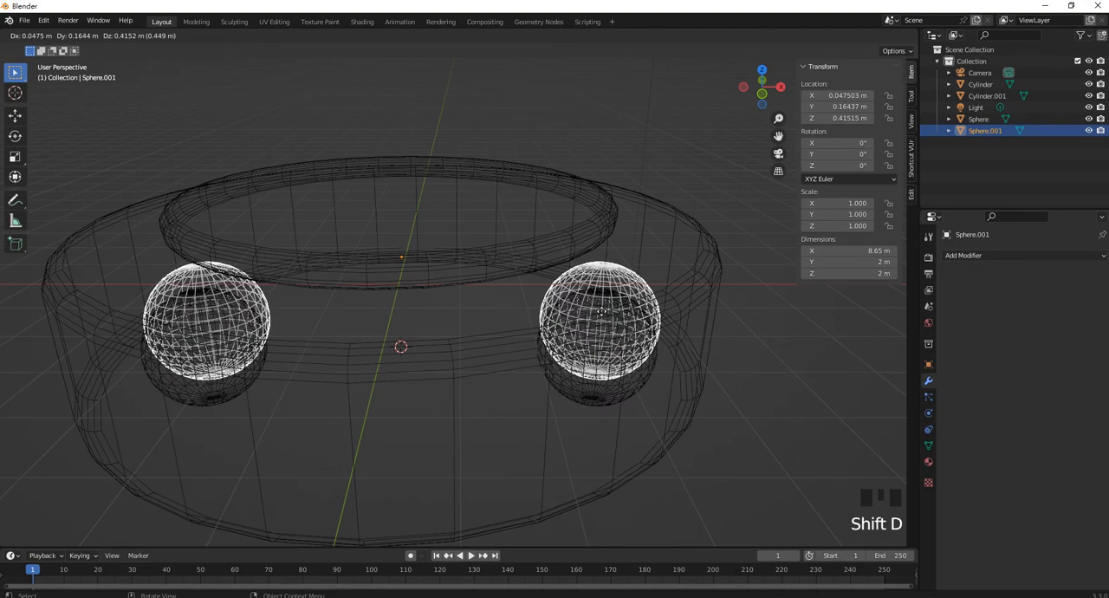
right_click(601, 312)
middle_drag(556, 320, 516, 340)
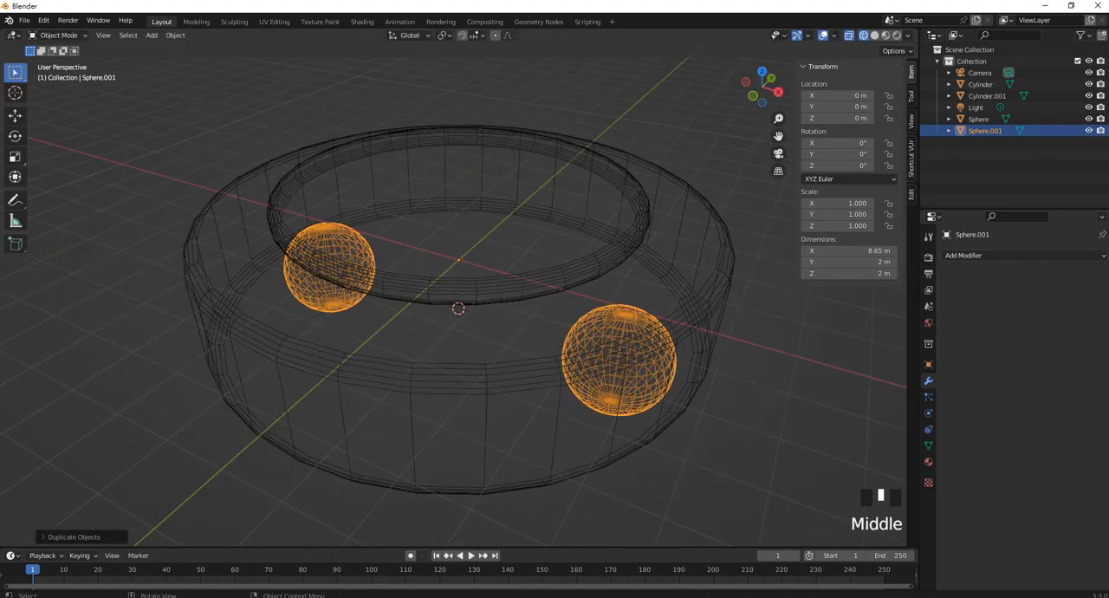
key(r)
text(90)
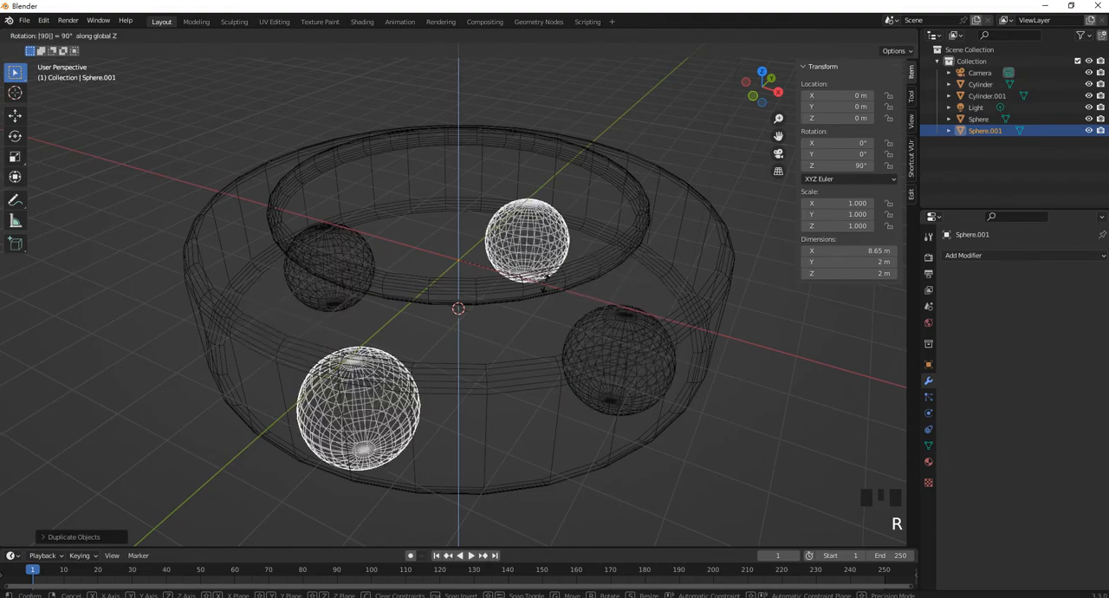
key(Return)
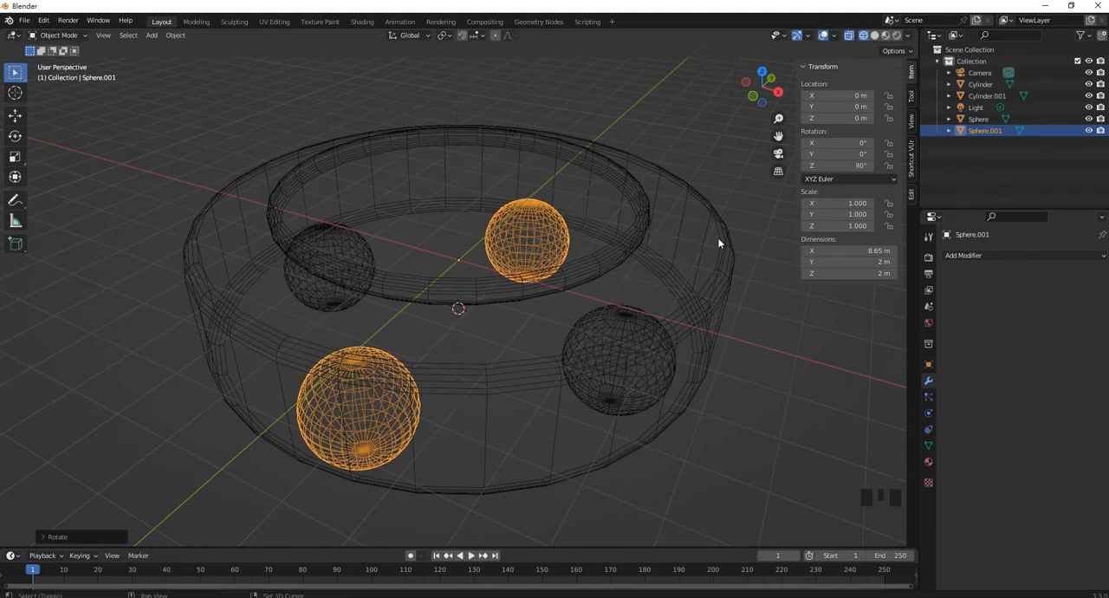
Join the two sphere pairs into a single object, then deselect it
shift+click(358, 250)
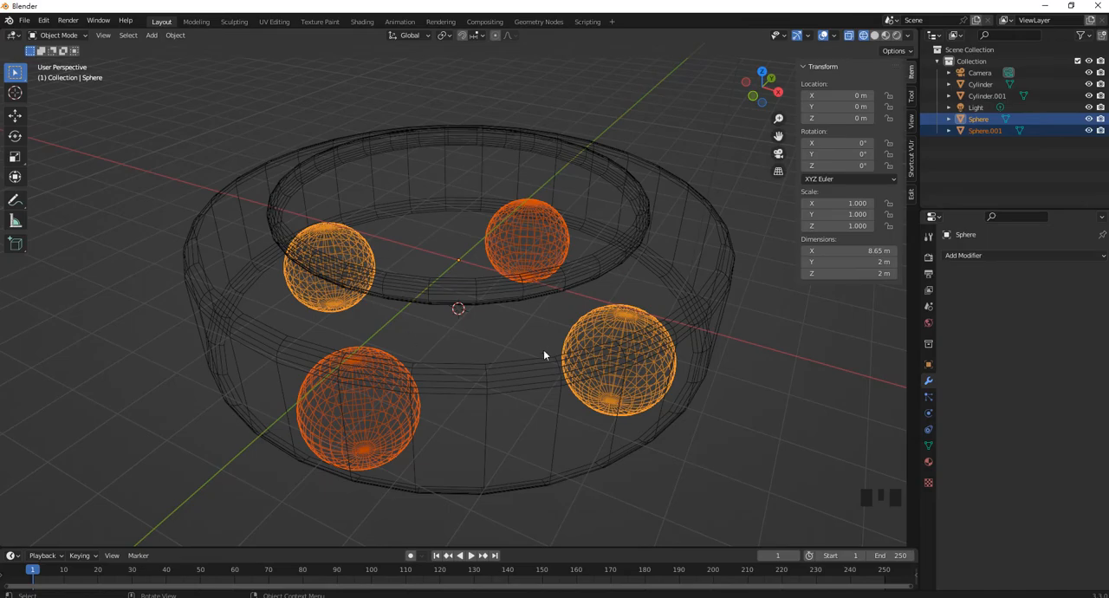
key(ctrl+j)
middle_drag(505, 323, 614, 408)
click(664, 419)
scroll(582, 327, down, 2)
middle_drag(582, 327, 524, 417)
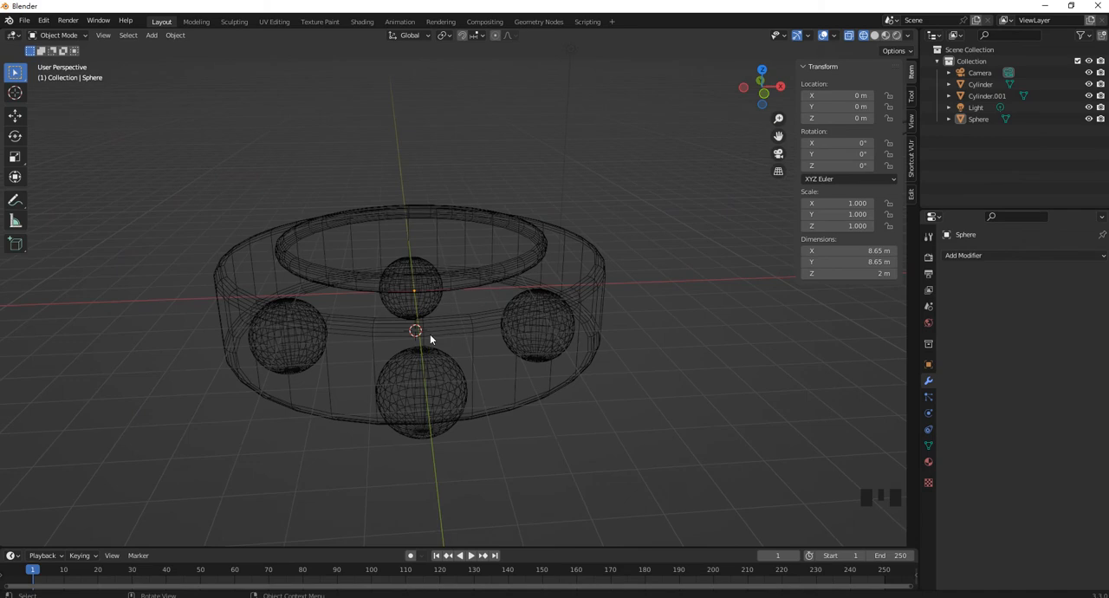
Switch the viewport to solid shading and add a cube at the 3D cursor
shift+middle_drag(472, 341, 503, 322)
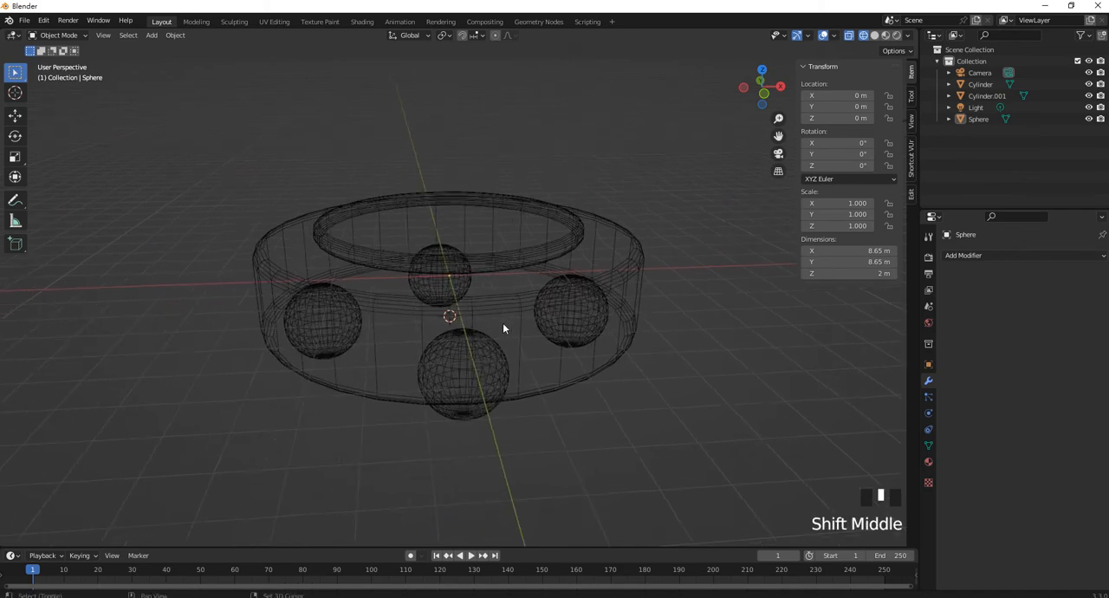
click(874, 36)
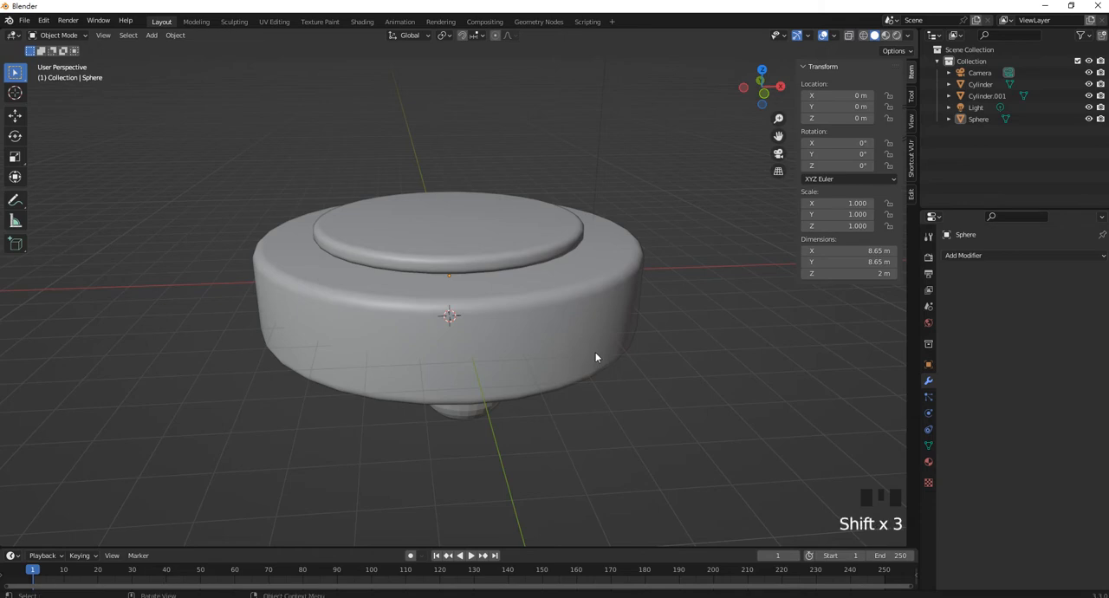
key(shift+a)
click(656, 364)
Move the cube along Y to about -4.3 m so it protrudes from the large cylinder's front side
middle_drag(569, 323, 532, 331)
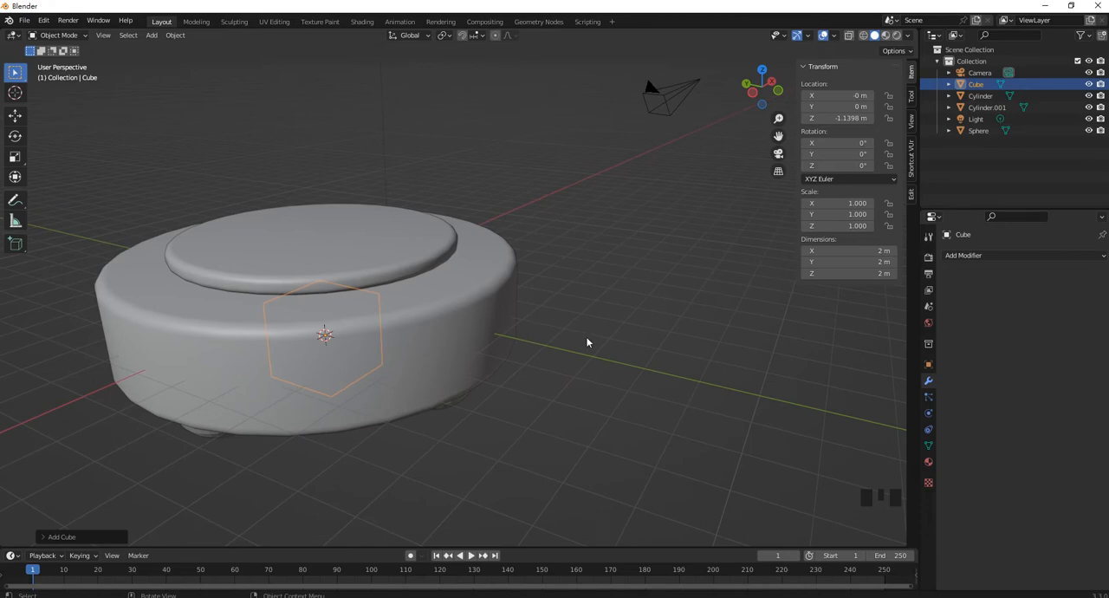
key(g)
key(y)
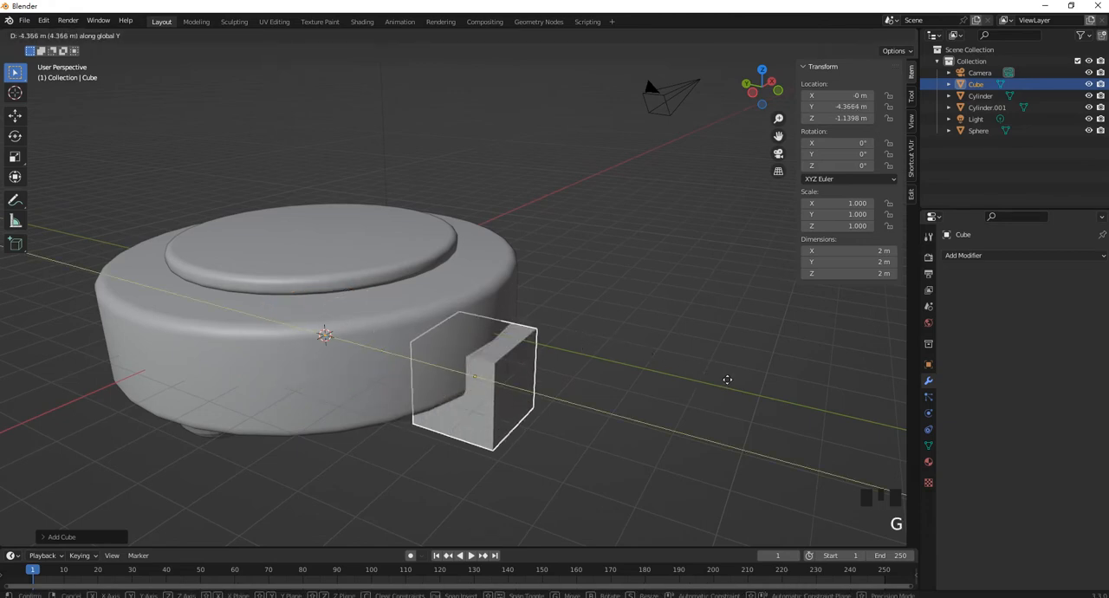
click(722, 378)
Scale the cube to about 0.462 in Z and 1.464 in X, working in front view
middle_drag(643, 379, 556, 348)
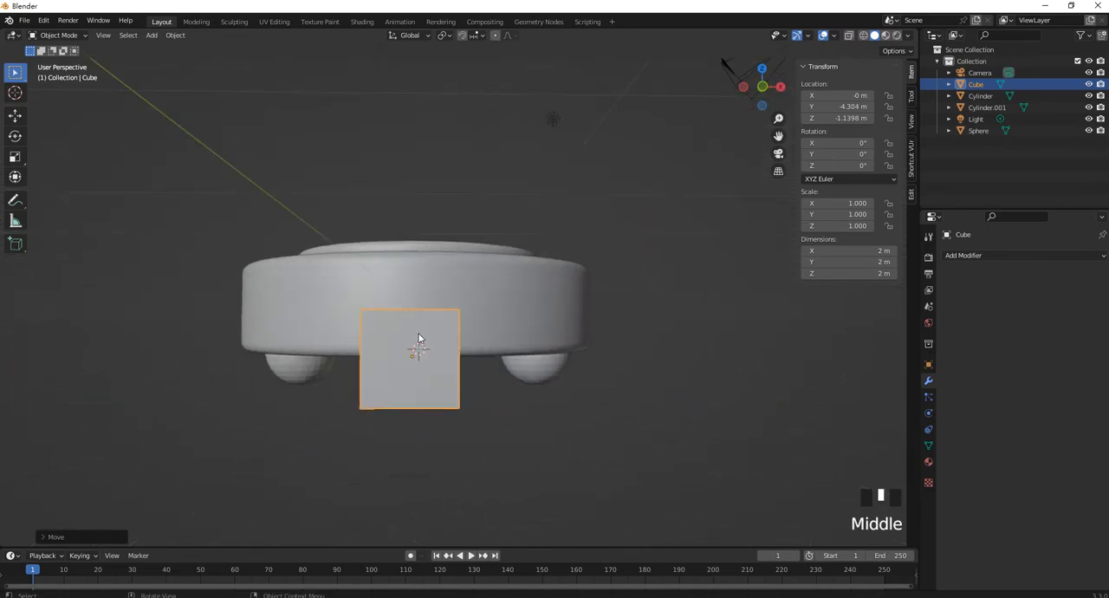
scroll(419, 338, up, 3)
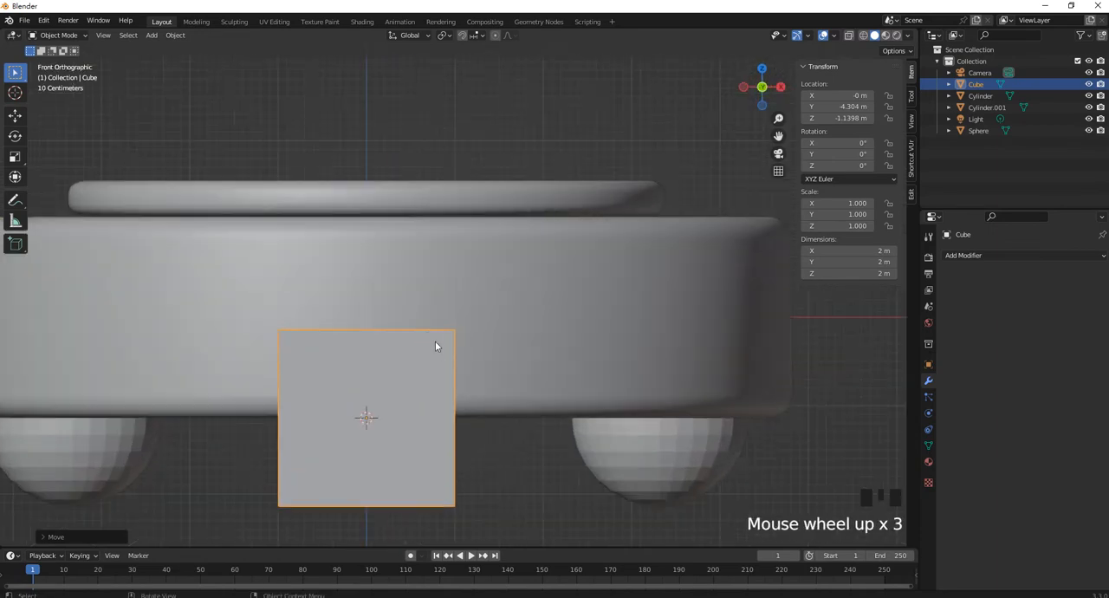
shift+middle_drag(433, 364, 454, 366)
scroll(454, 366, down, 3)
scroll(462, 373, up, 2)
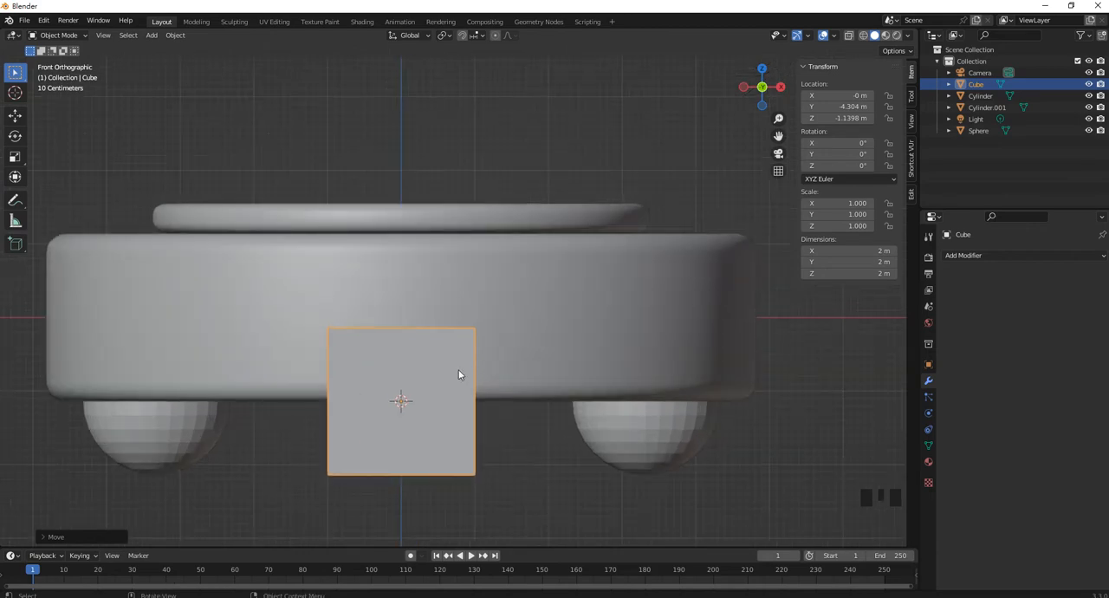
key(s)
key(z)
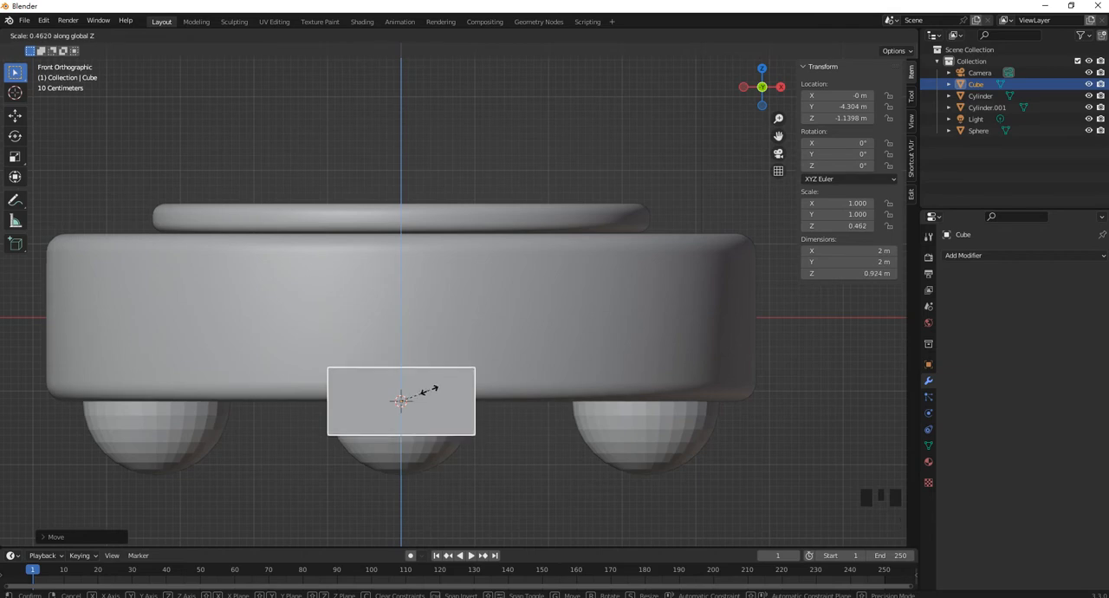
click(429, 386)
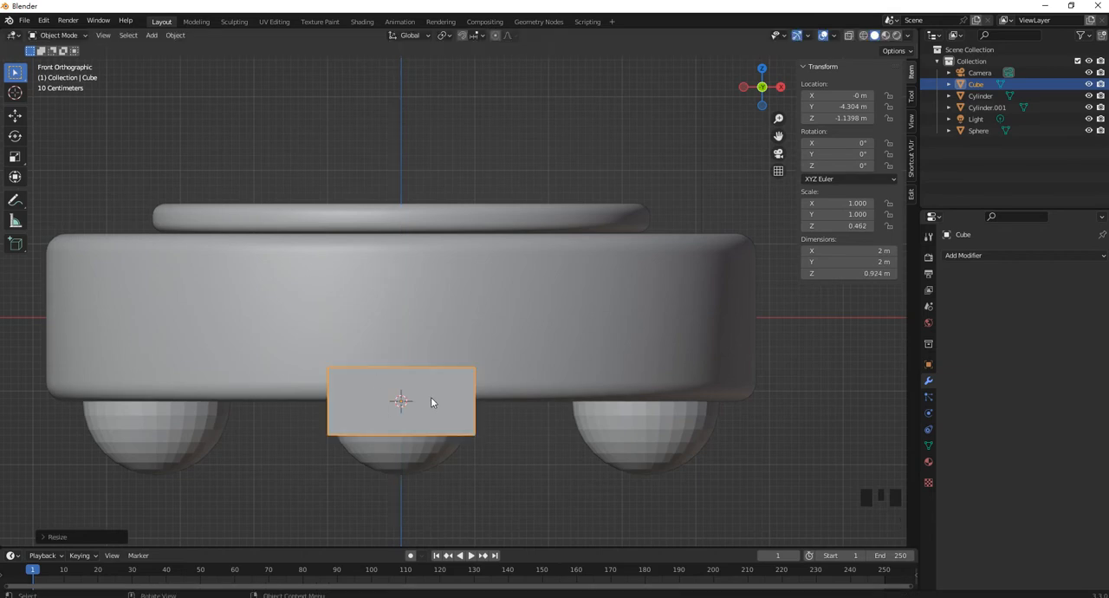
key(s)
key(x)
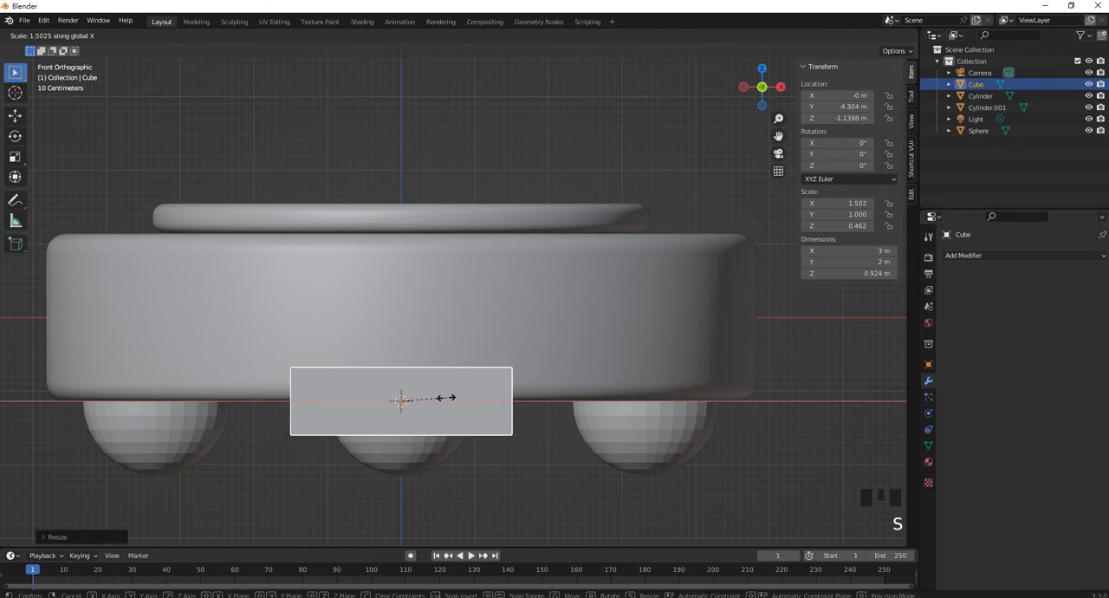
click(444, 397)
Move the cube up along Z to about -0.03 m, centering it on the large cylinder's side
shift+middle_drag(444, 396, 460, 404)
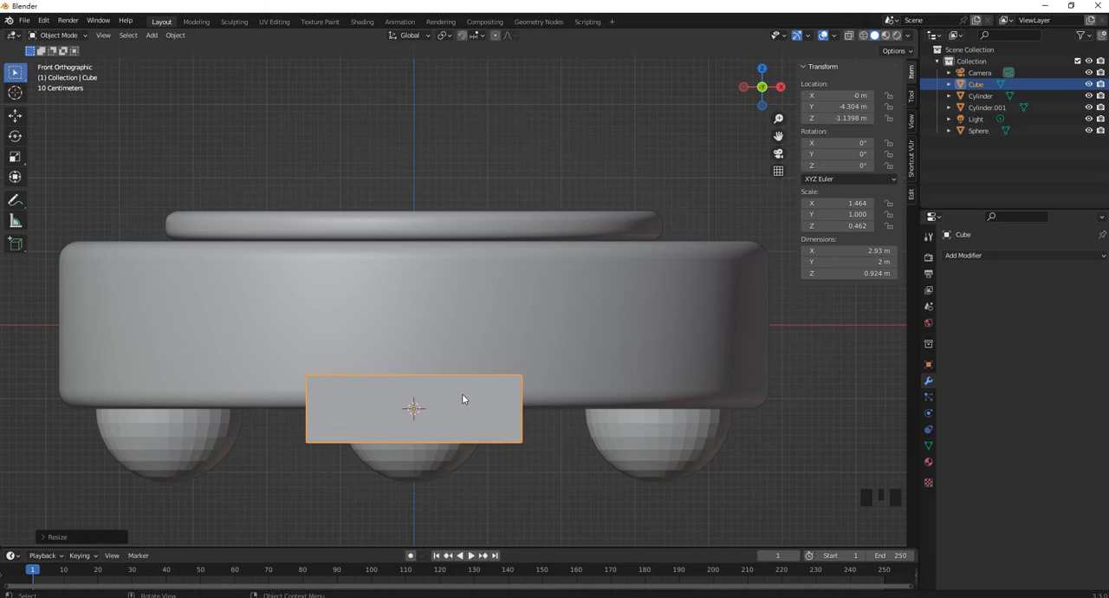
key(g)
key(z)
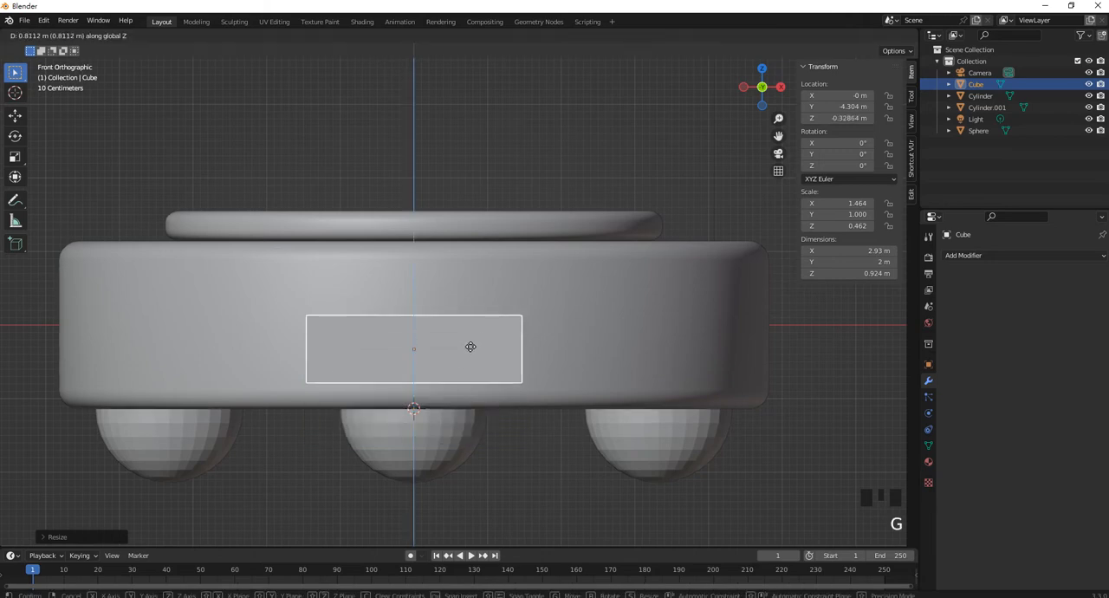
click(474, 326)
middle_drag(470, 295, 577, 324)
scroll(540, 337, down, 2)
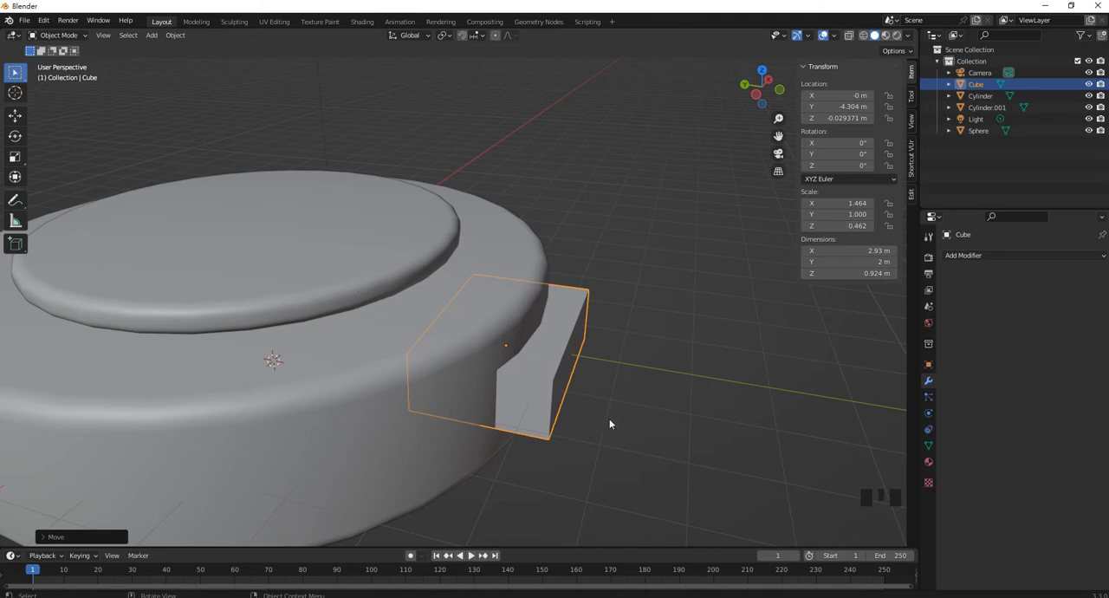
Move the cube along Y to about -3.98 m so it sits deeper in the large cylinder's front side
key(g)
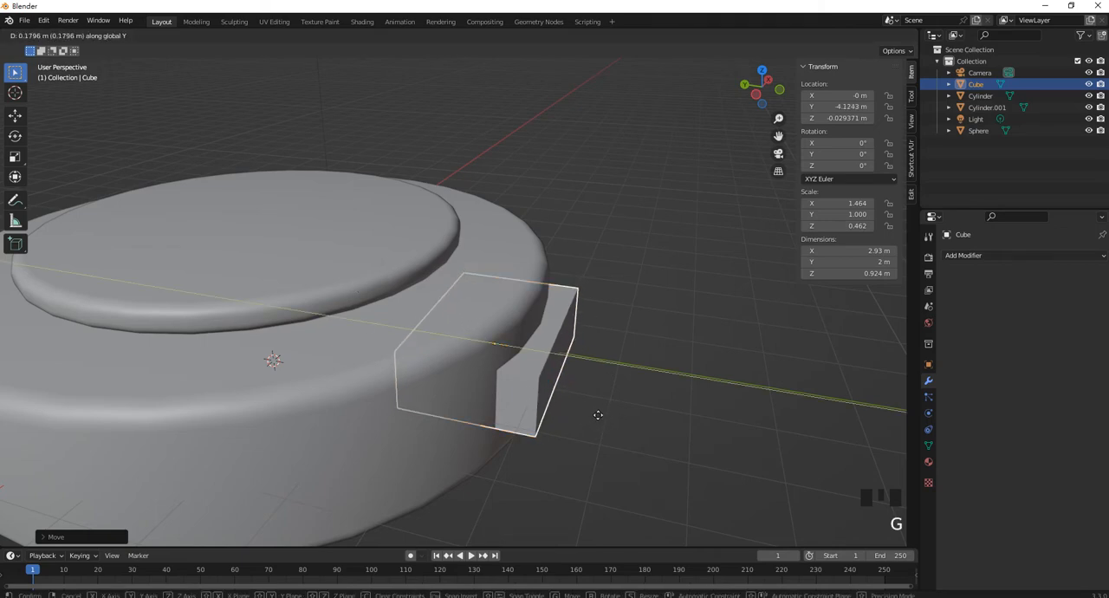
click(589, 407)
middle_drag(589, 407, 533, 349)
scroll(500, 388, down, 2)
scroll(533, 349, up, 1)
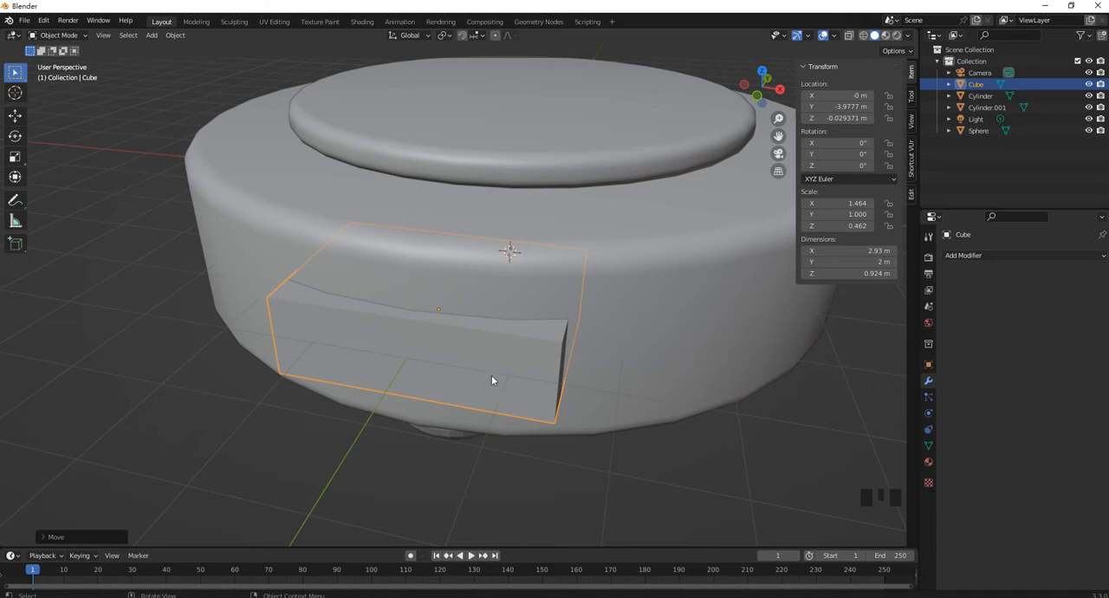
Duplicate the front cube, leaving the copy in the same place as the original
key(shift)
key(shift)
key(shift)
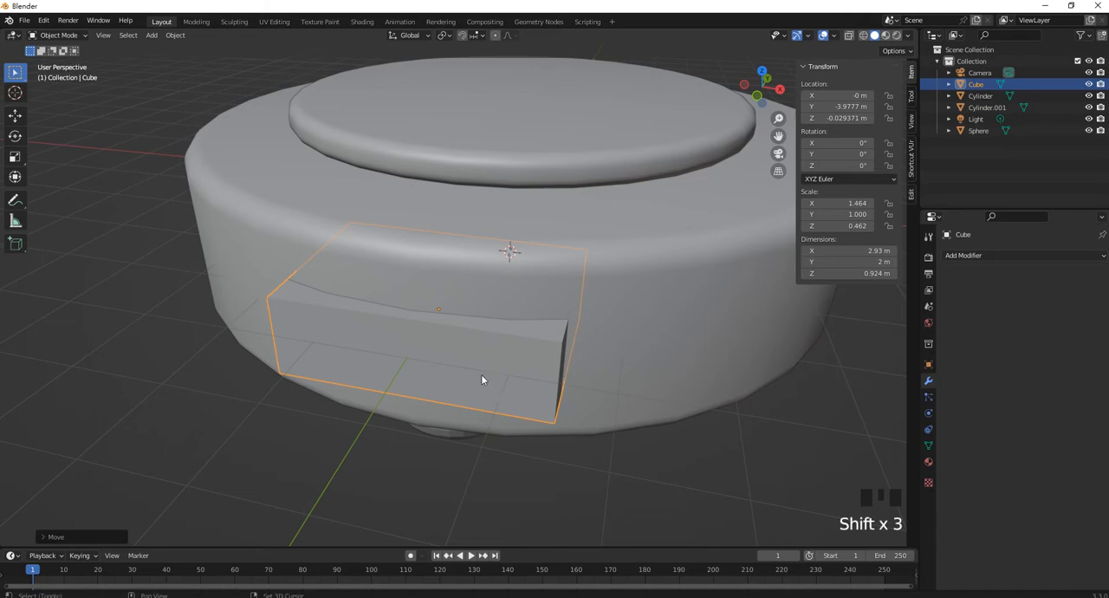
key(shift+d)
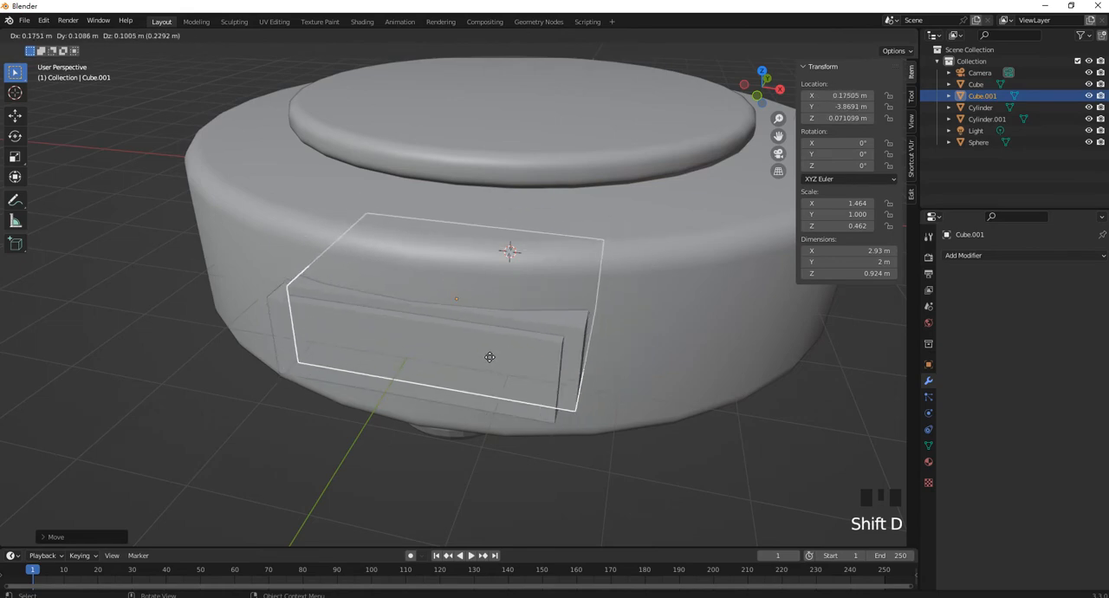
right_click(454, 339)
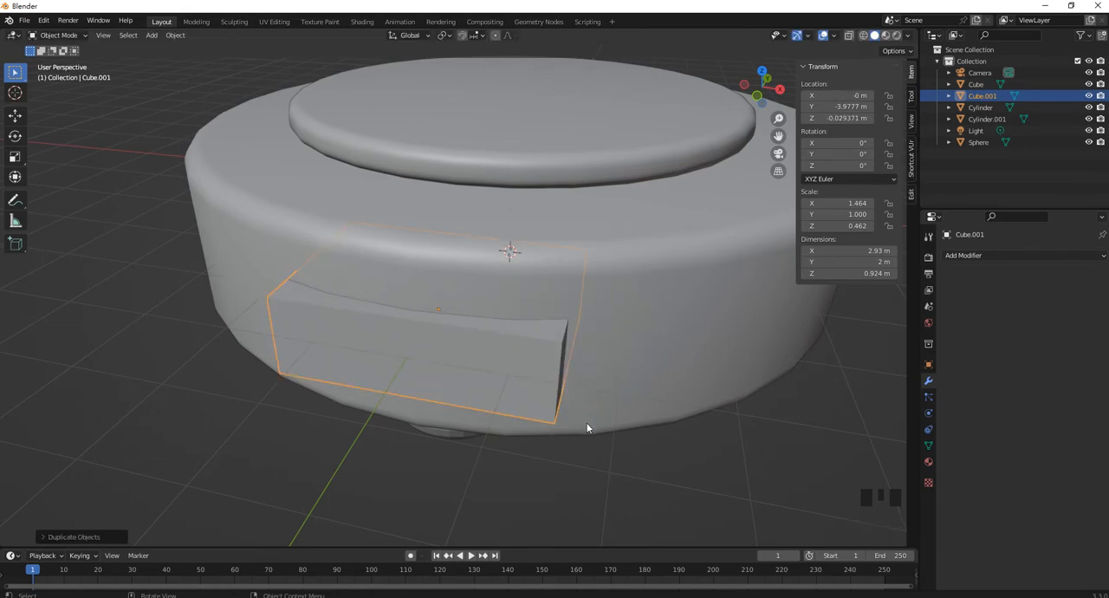
Scale the duplicated cube to about 0.150 in Z and 1.052 in X to form a flat cutter box
key(s)
key(z)
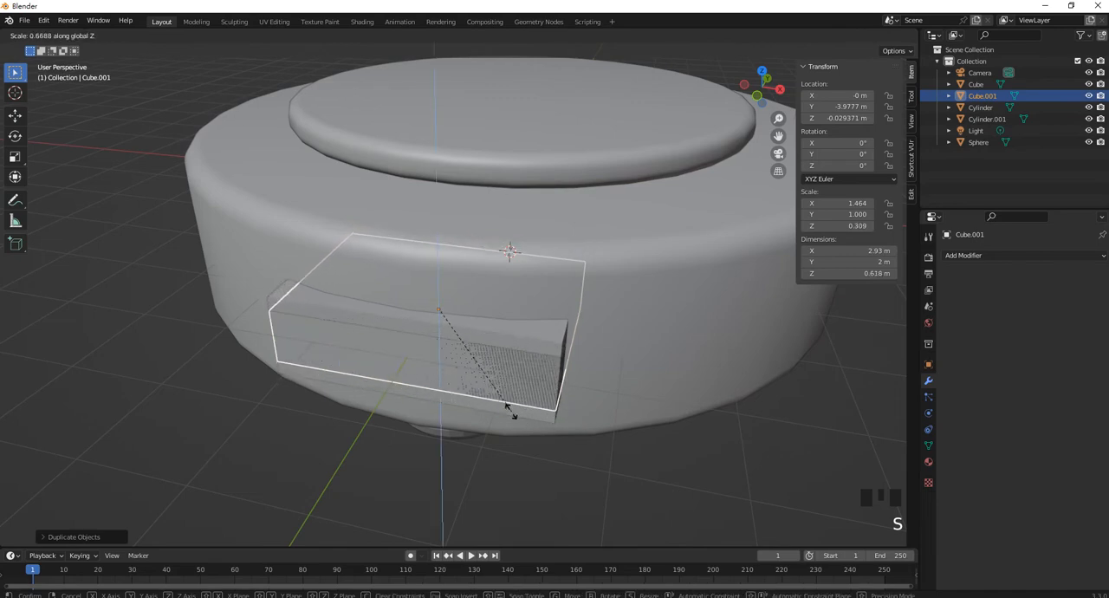
click(464, 382)
key(s)
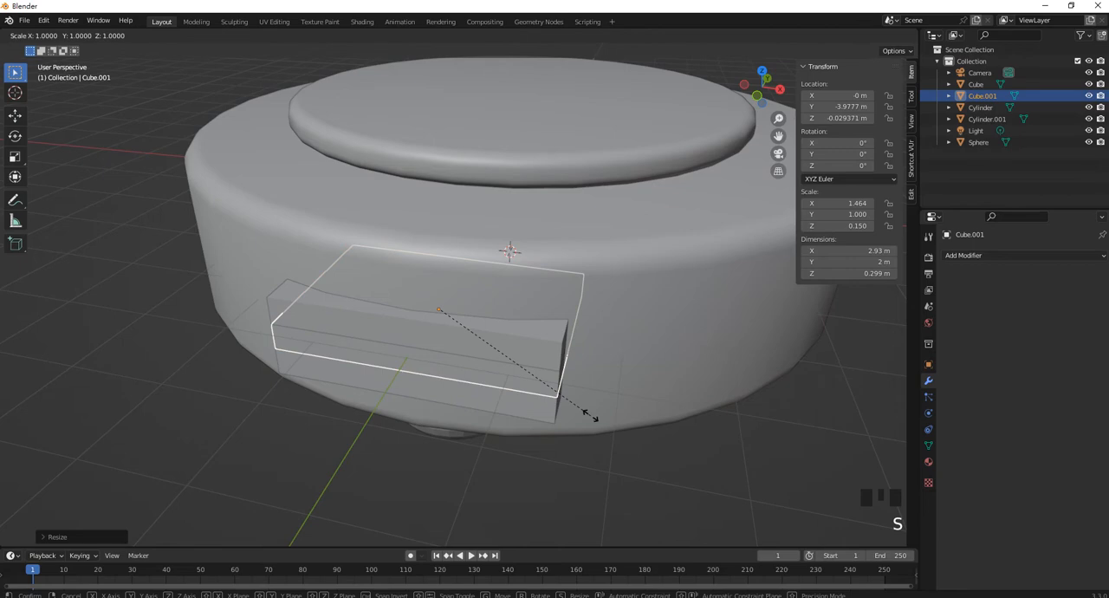
key(x)
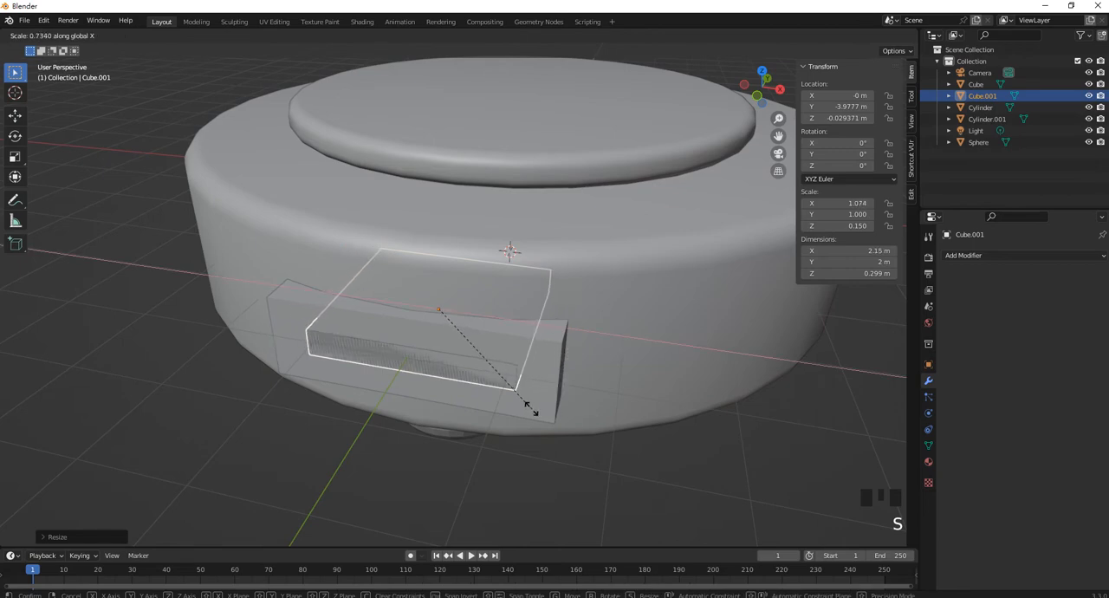
click(523, 403)
Move the flat cutter box along Y to about -4.77 m so it protrudes from the front cube, and deselect it
middle_drag(521, 401, 502, 396)
key(g)
key(y)
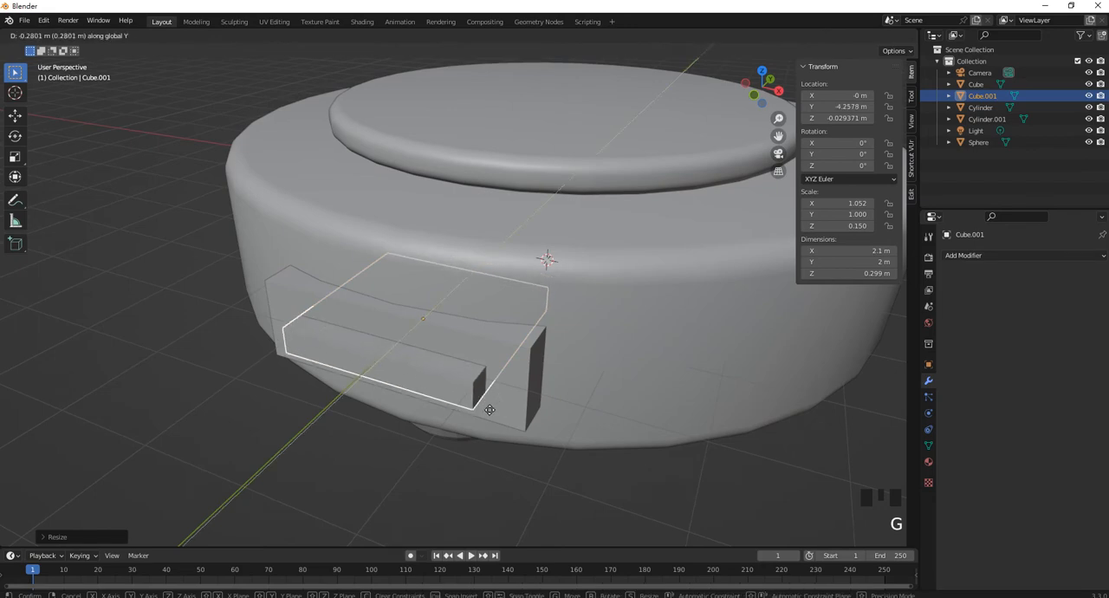
click(472, 438)
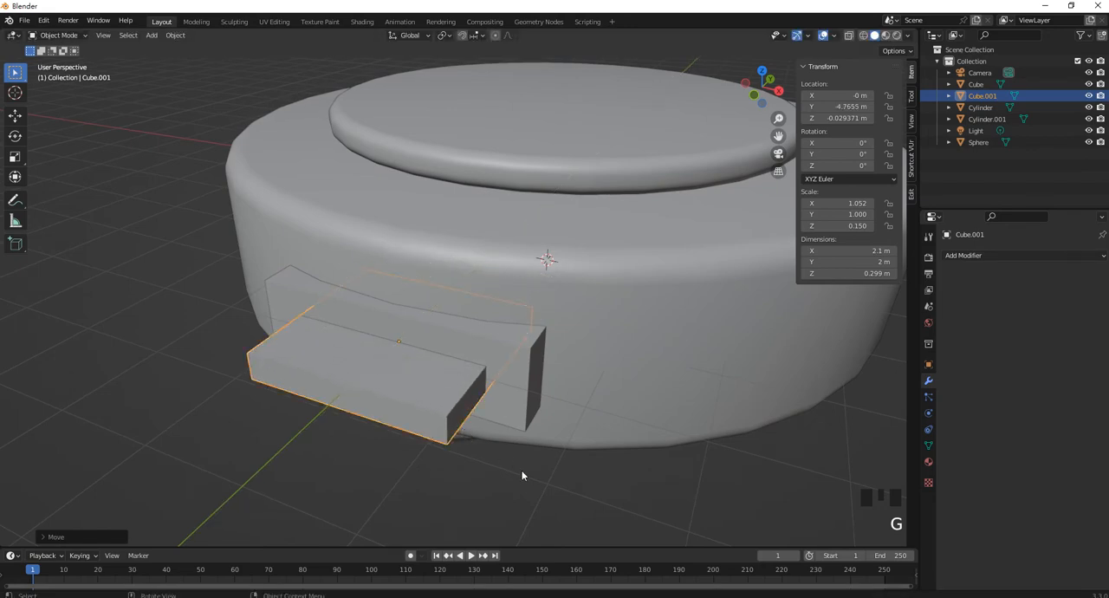
click(522, 475)
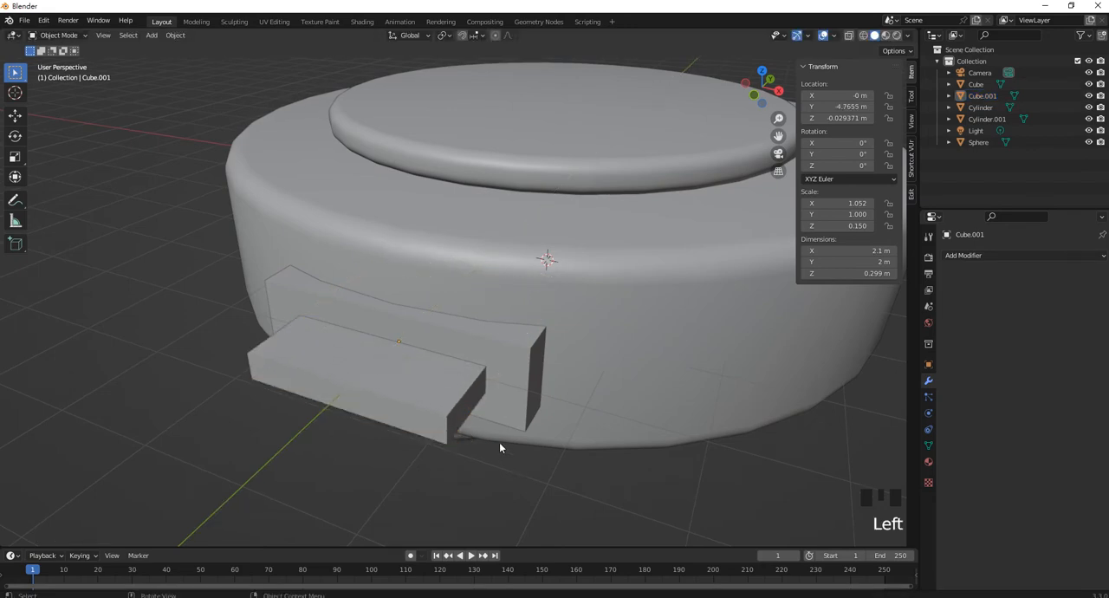
Cut a slot into the front cube by subtracting the flat cutter box with a Bool Tool difference
click(467, 411)
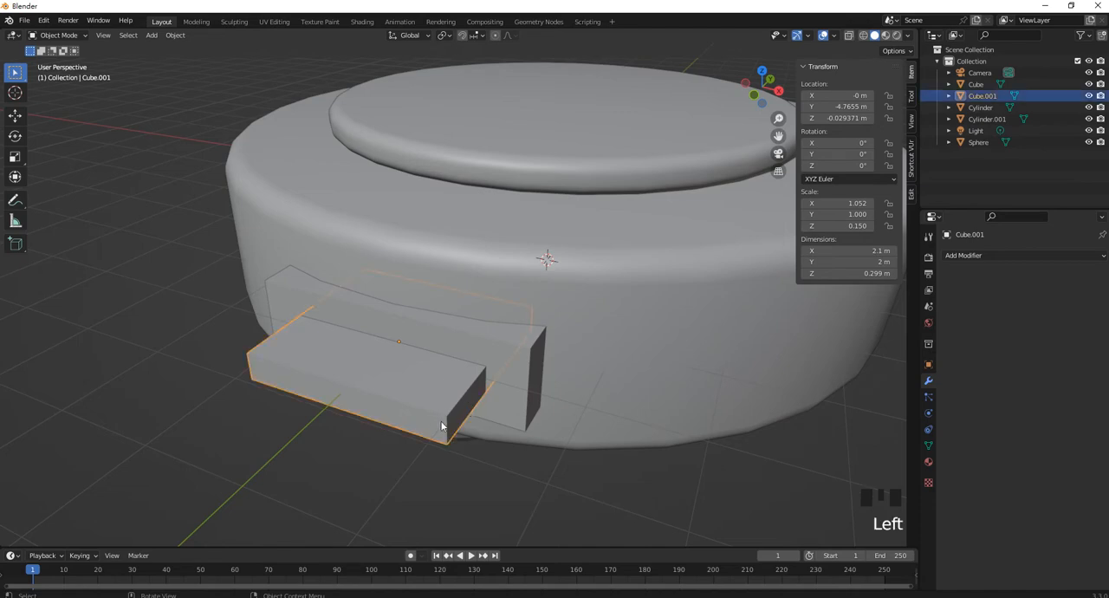
shift+click(517, 396)
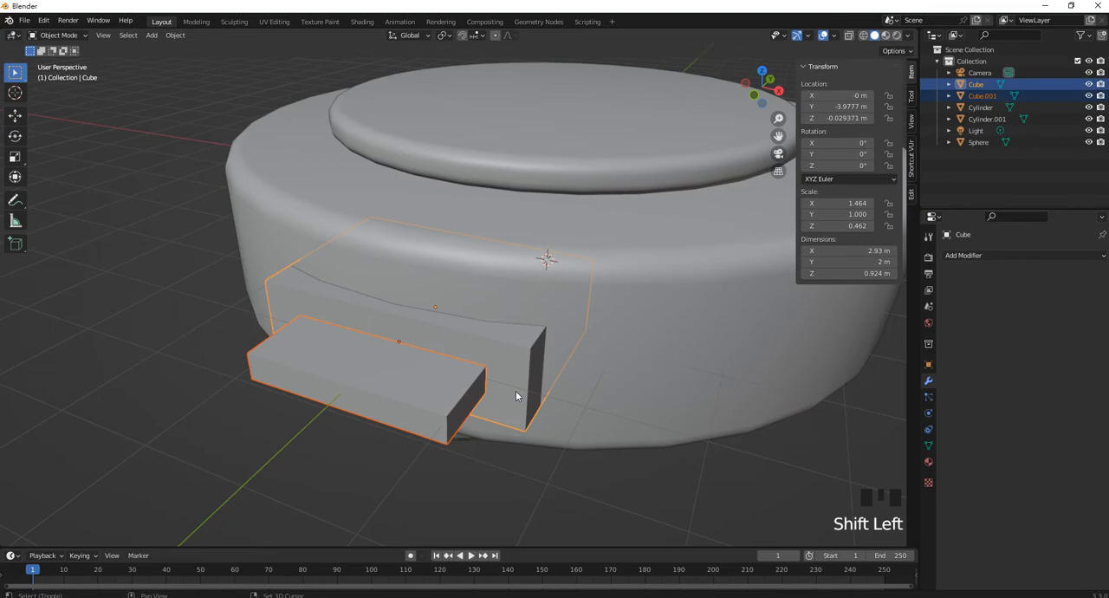
key(ctrl+KP_Subtract)
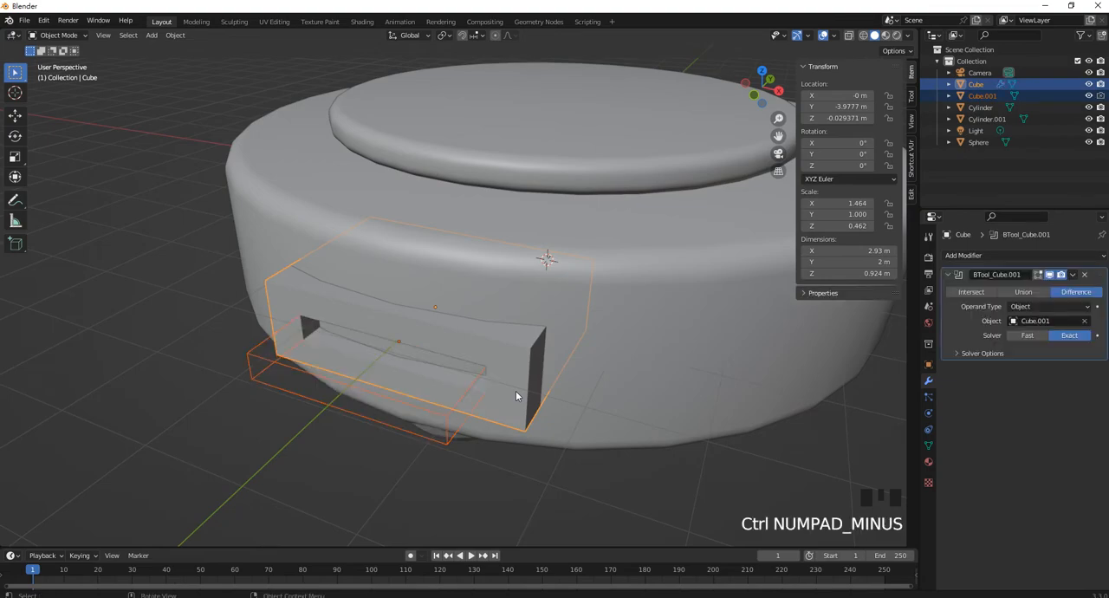
middle_drag(472, 357, 465, 317)
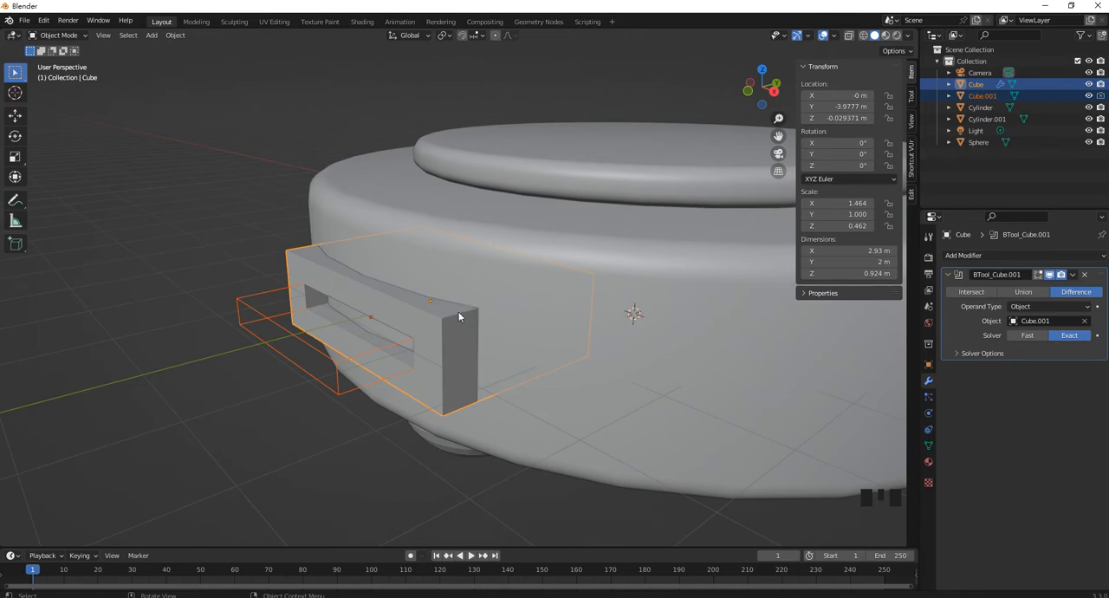
Apply all transforms to the slotted front cube
click(459, 317)
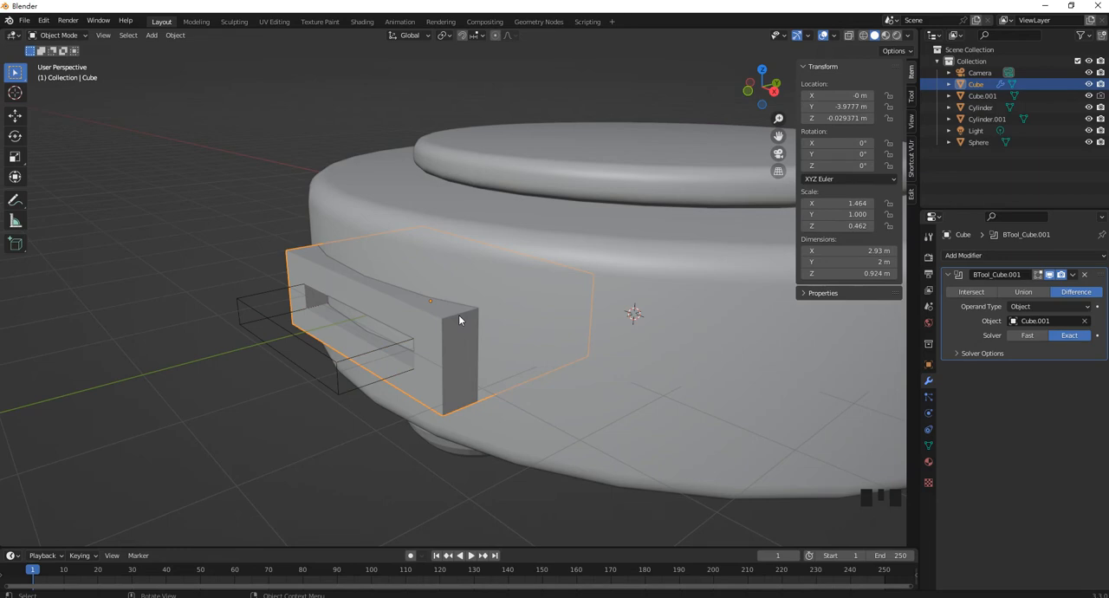
key(ctrl+a)
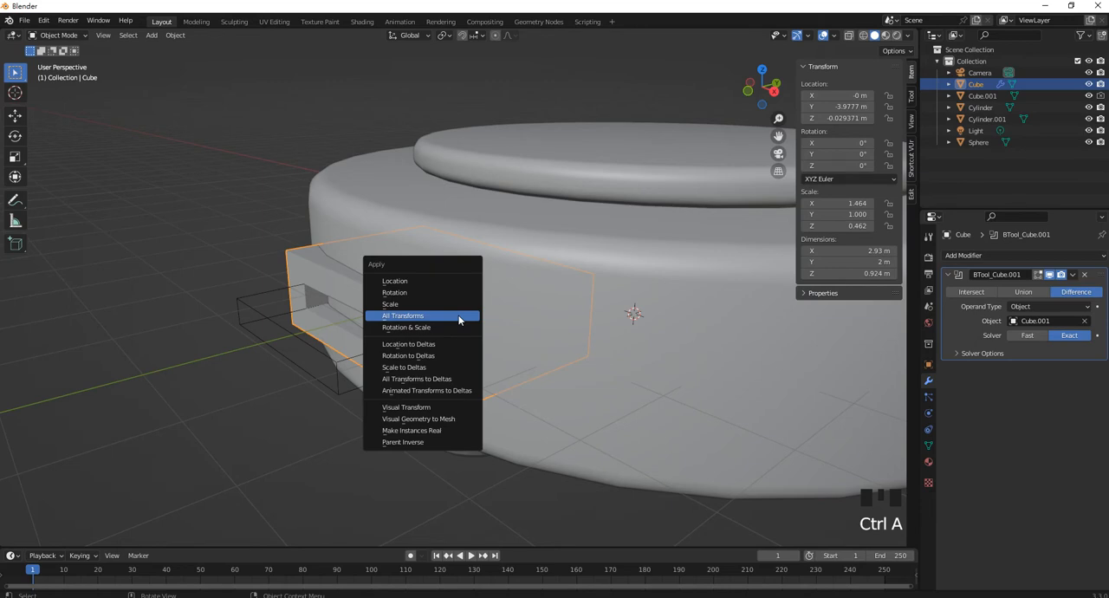
click(459, 317)
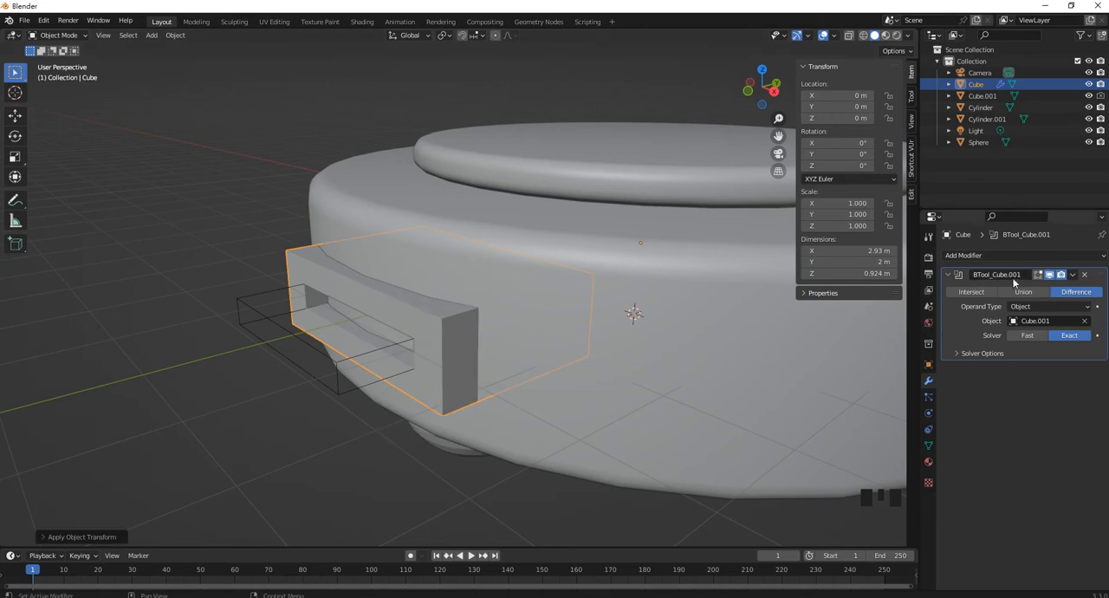
Put the slotted cube in Edit Mode with wireframe shading and edge selection
middle_drag(327, 301, 469, 290)
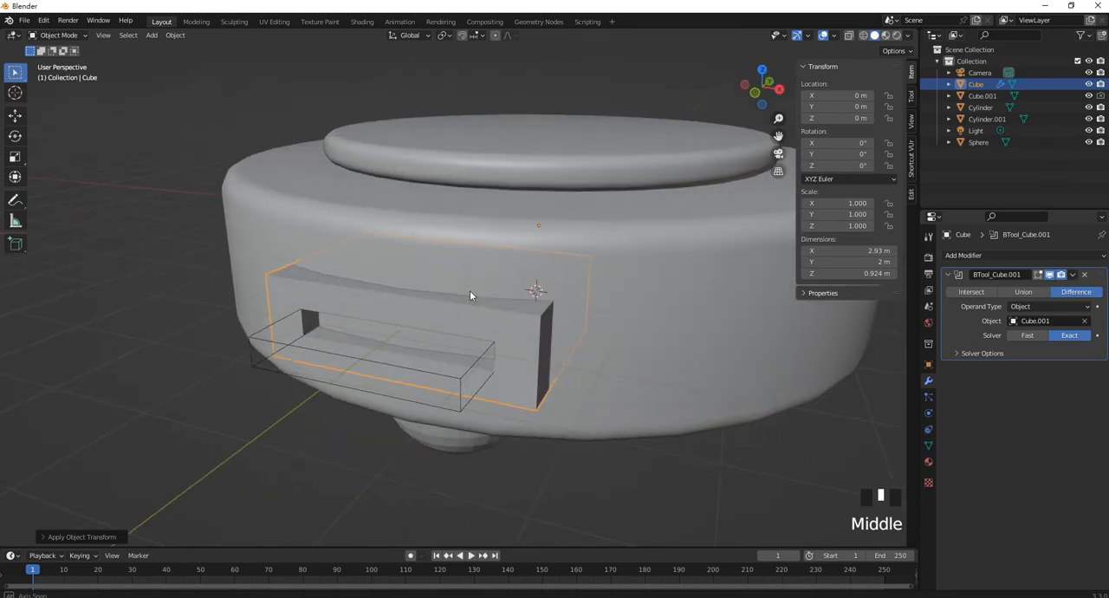
click(469, 367)
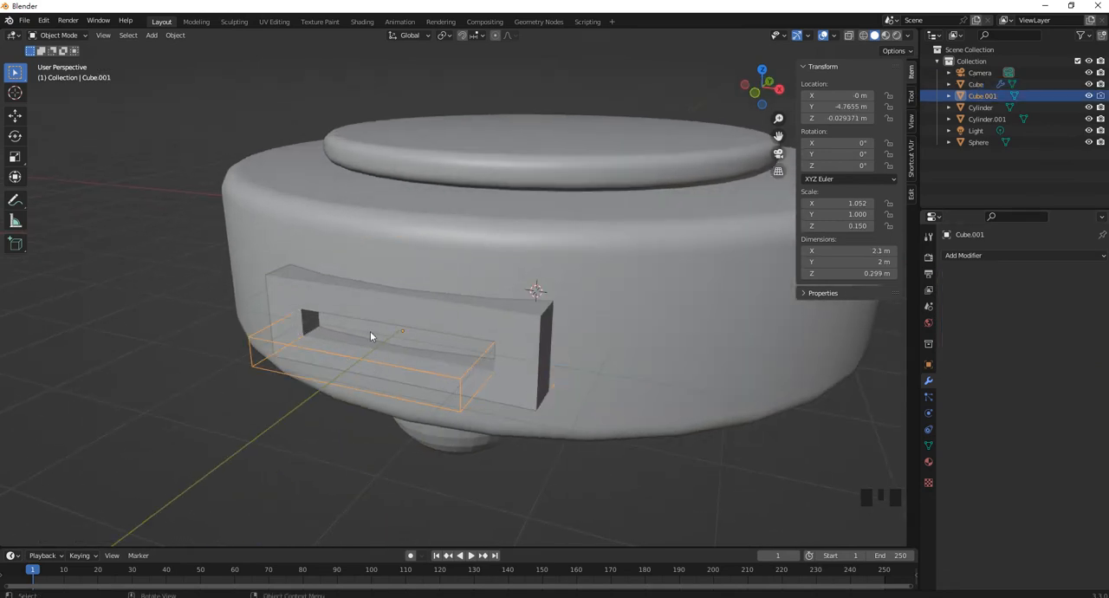
middle_drag(549, 374, 507, 332)
click(507, 333)
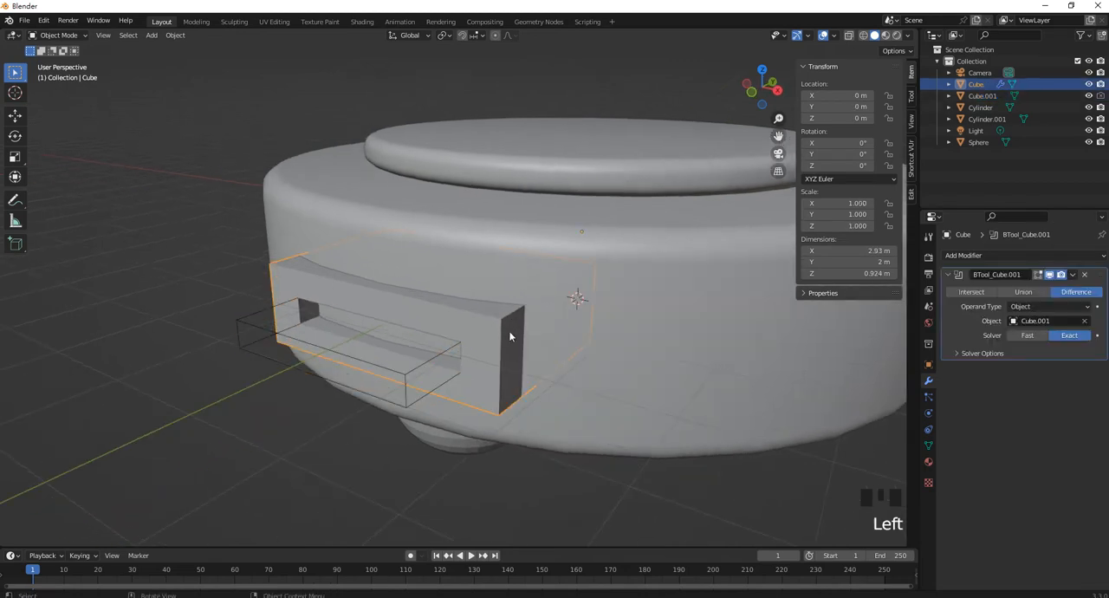
key(Tab)
mouse_move(363, 249)
middle_down()
mouse_move(387, 269)
mouse_move(378, 267)
middle_up()
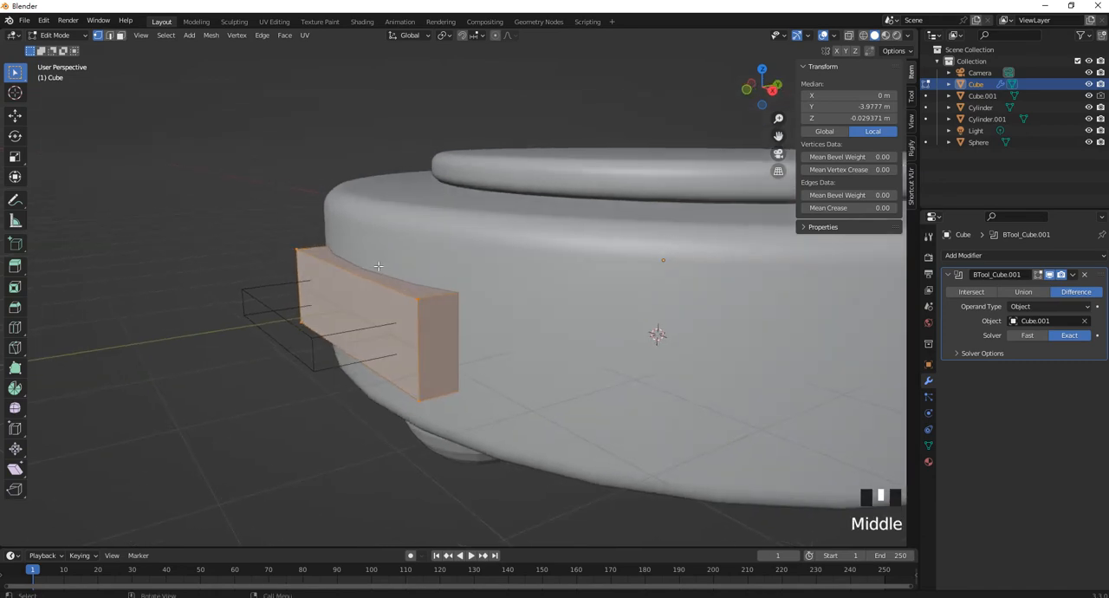
click(863, 35)
click(109, 35)
click(195, 165)
Bevel all edges of the slotted cube by about 0.08 m with 5 segments and return to Object Mode
drag(181, 157, 662, 473)
scroll(559, 302, up, 2)
middle_drag(559, 302, 563, 300)
key(ctrl+b)
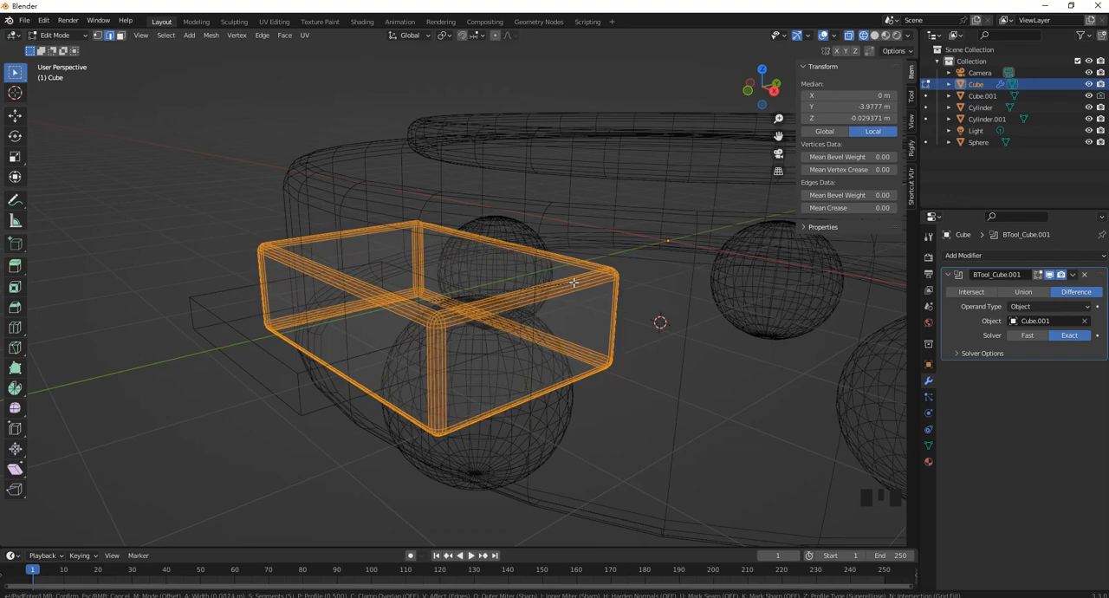
click(574, 281)
middle_drag(505, 336, 536, 281)
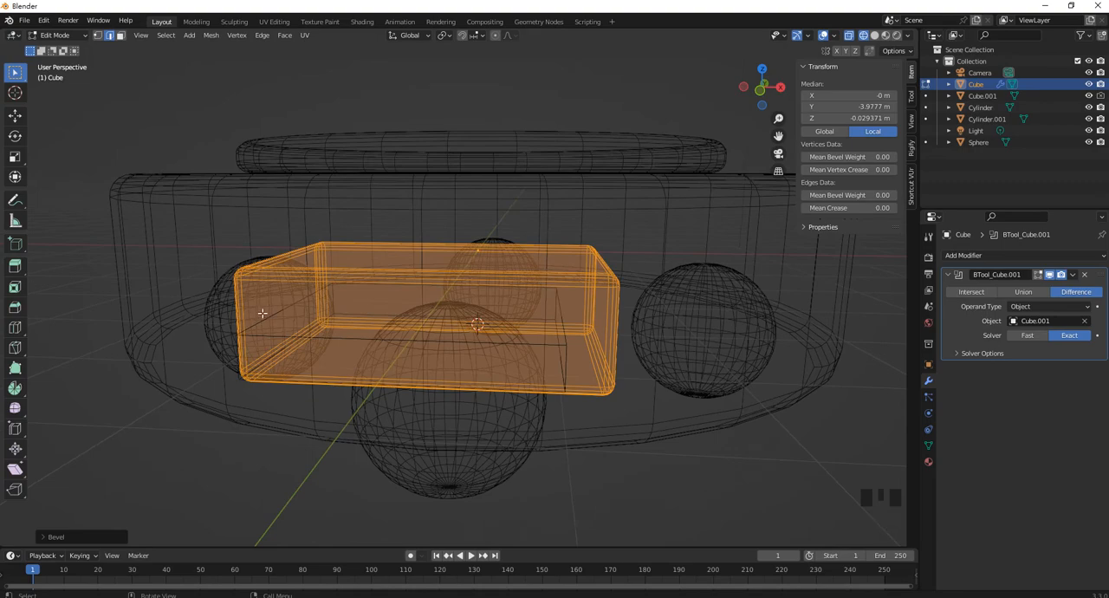
key(Tab)
click(39, 35)
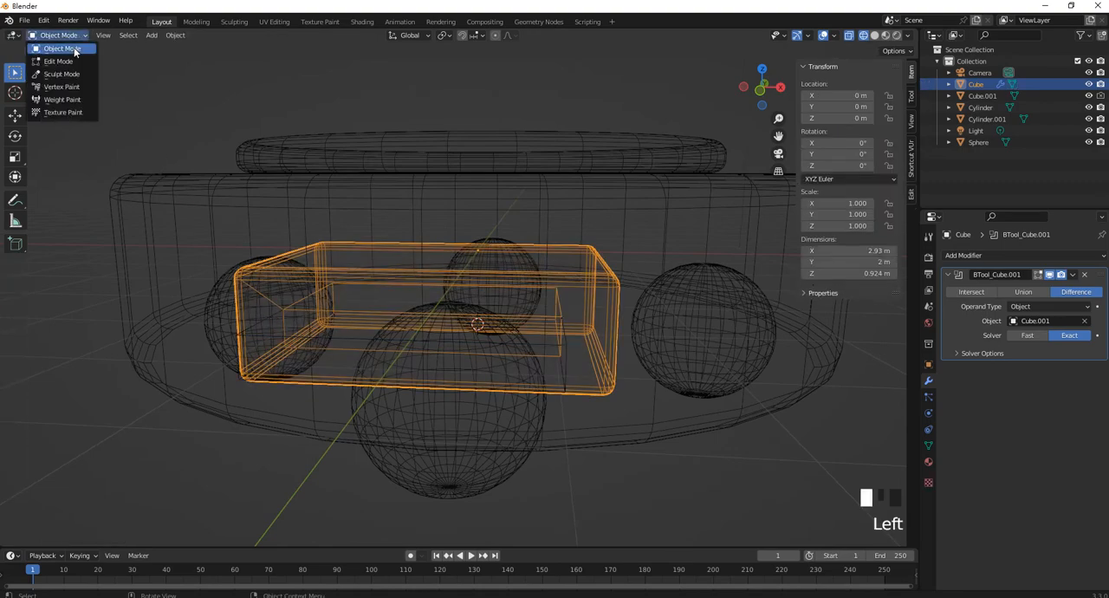
click(62, 48)
Scale the flat cutter box to about 0.803 in X to narrow the slot, and deselect it
middle_drag(433, 278, 494, 275)
click(624, 310)
middle_drag(624, 310, 656, 431)
click(638, 450)
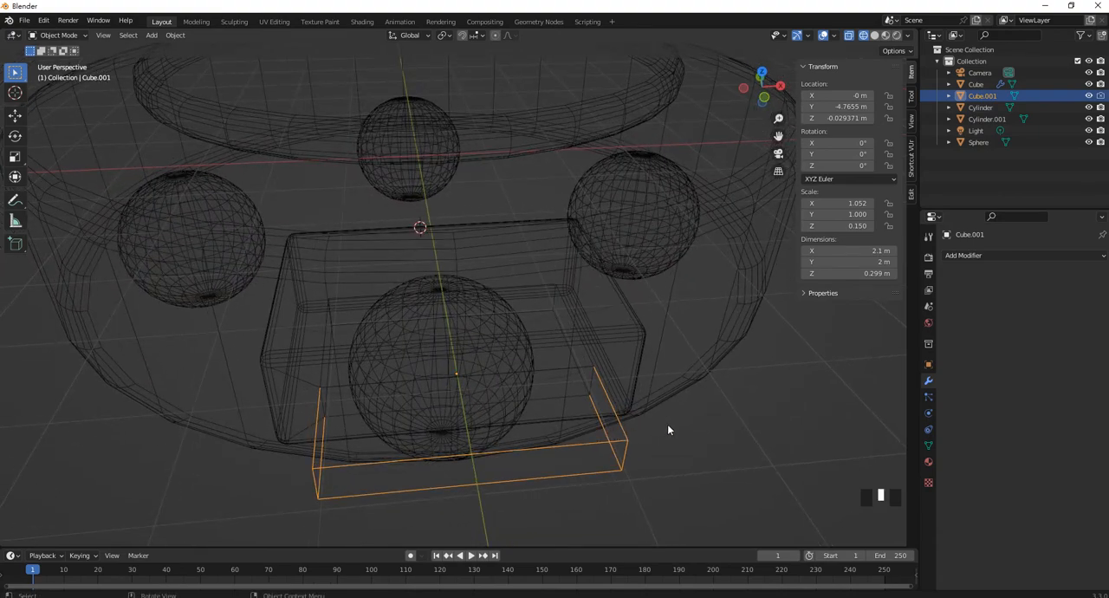
key(s)
key(x)
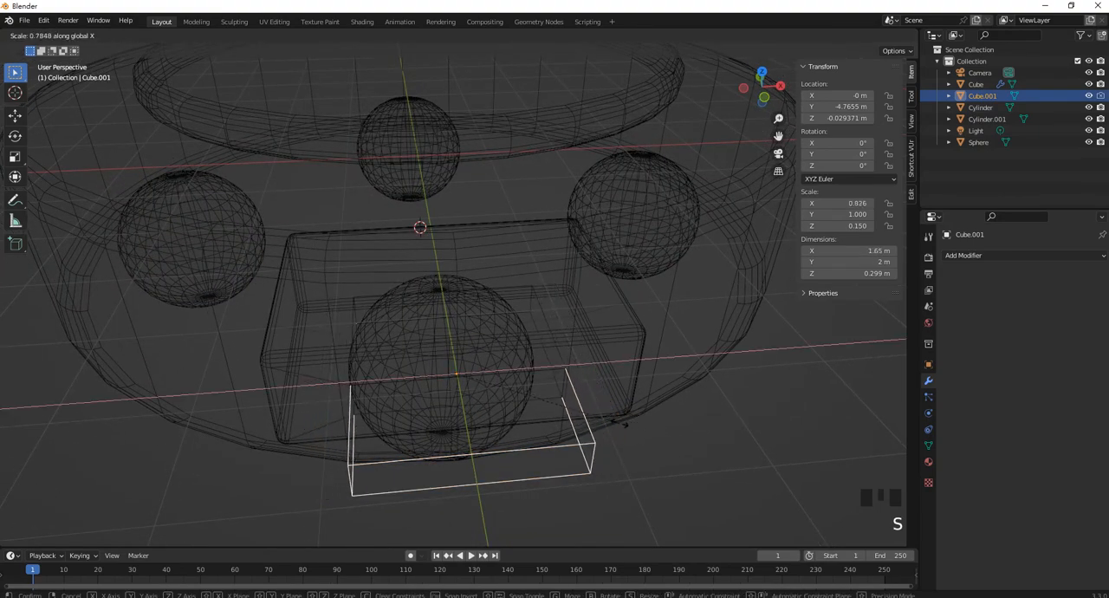
click(657, 481)
click(658, 481)
middle_drag(657, 480, 639, 441)
Switch the viewport back to solid shading and inspect the narrowed slot from the front
scroll(479, 369, down, 4)
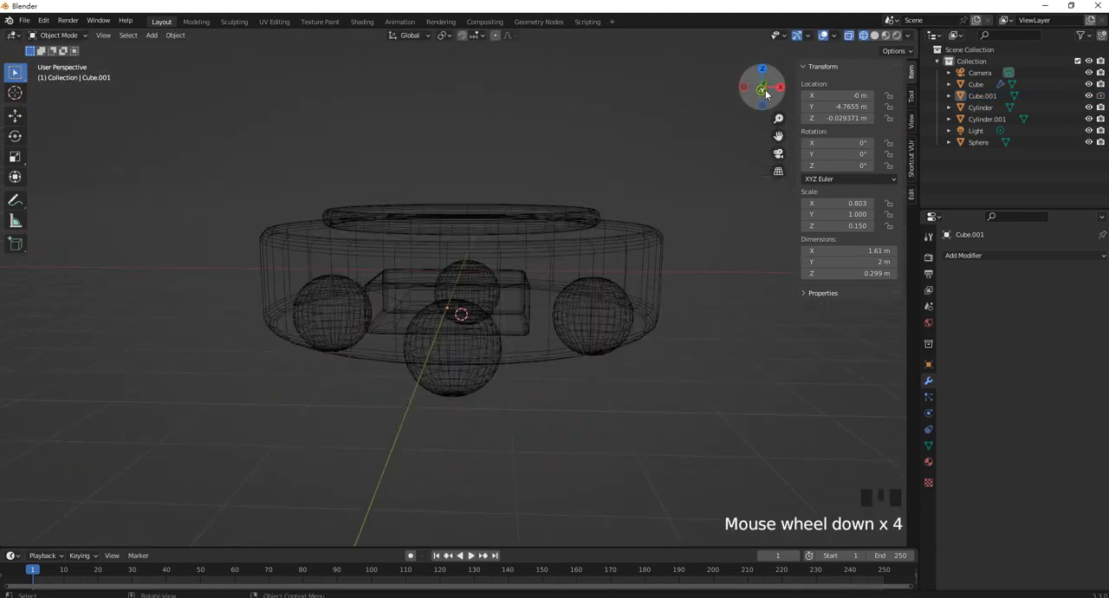
click(875, 35)
middle_drag(522, 308, 534, 296)
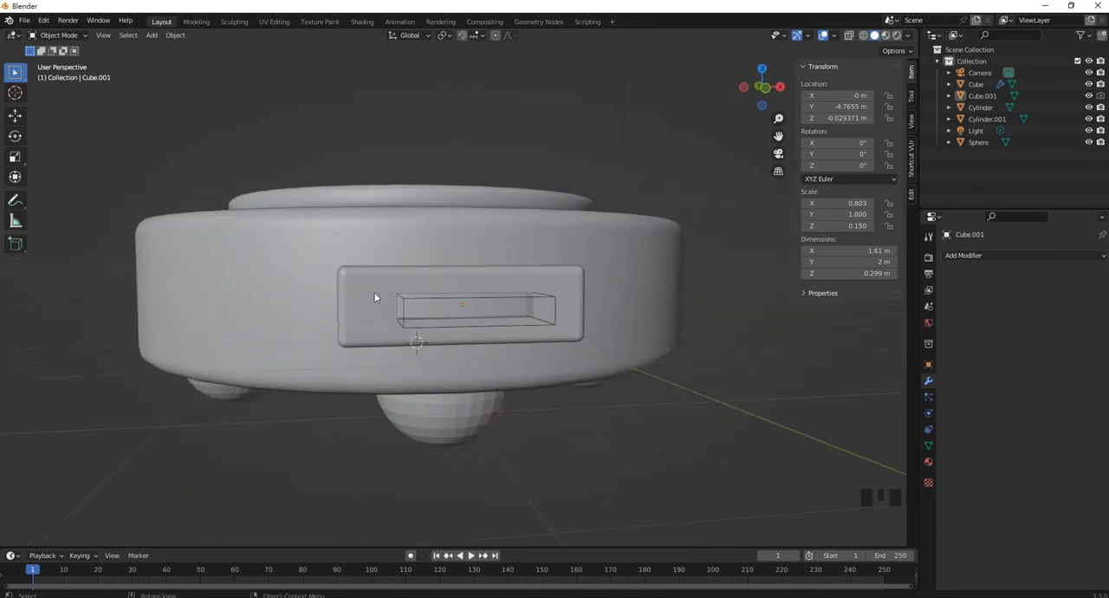
middle_drag(479, 289, 481, 323)
Add a text object at the 3D cursor and move it along Y to about -7.06 m, in front of the round body
scroll(462, 302, down, 4)
key(shift+a)
mouse_move(489, 328)
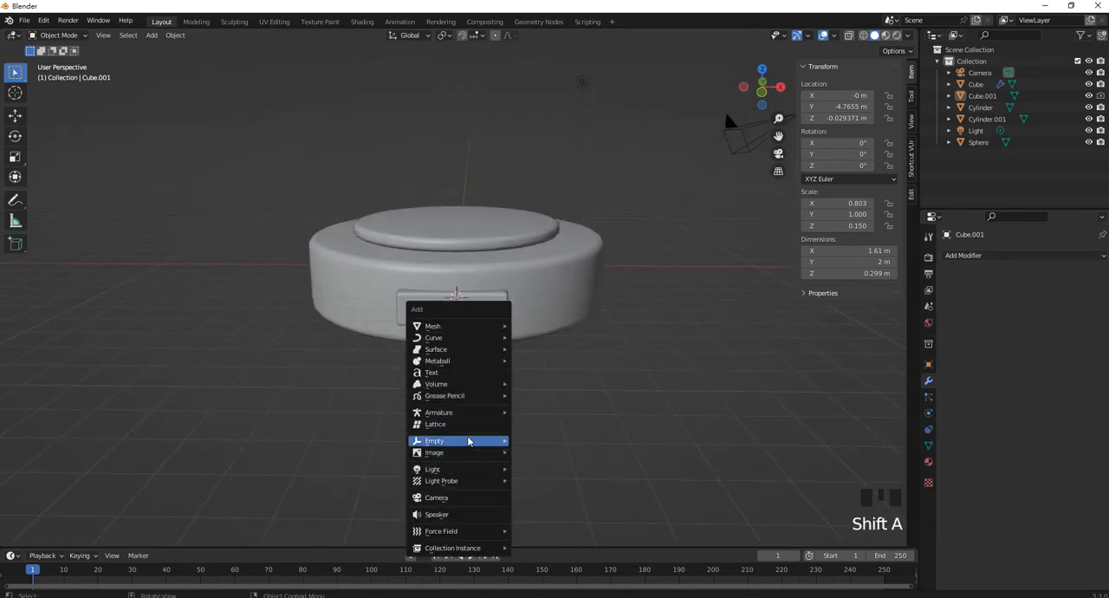
click(462, 374)
middle_drag(538, 319, 566, 285)
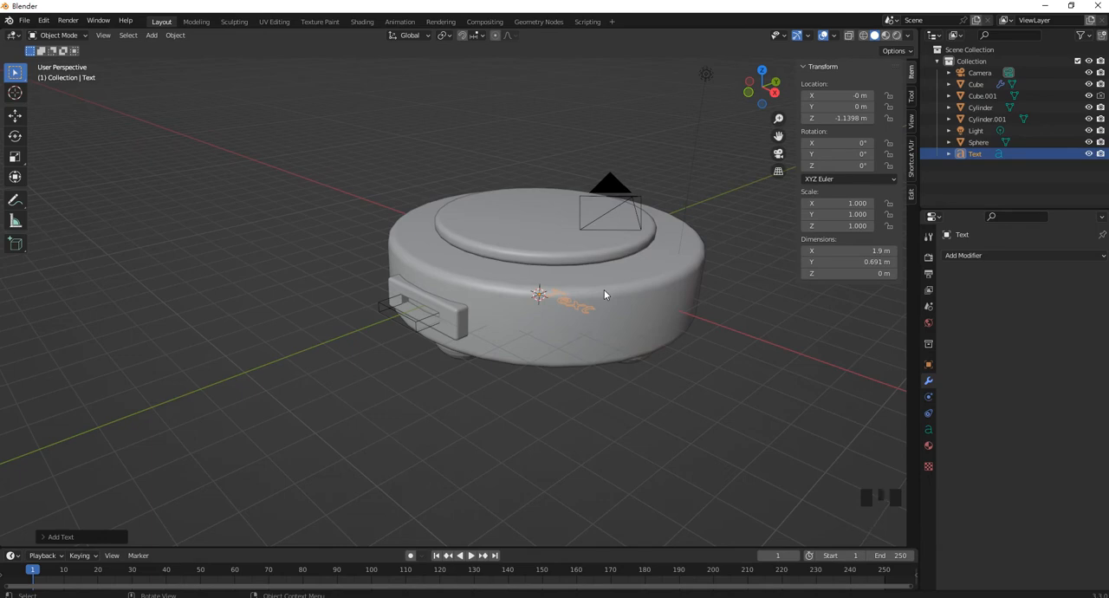
key(g)
key(y)
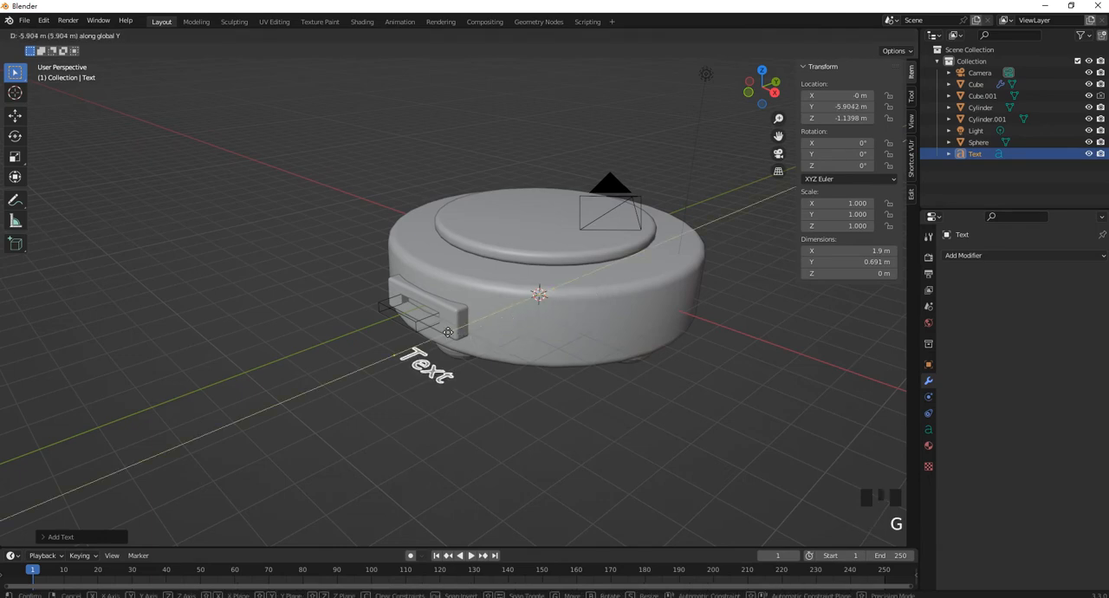
click(408, 353)
Replace the text object's content with ON and return to Object Mode
middle_drag(408, 352, 488, 367)
scroll(494, 401, up, 2)
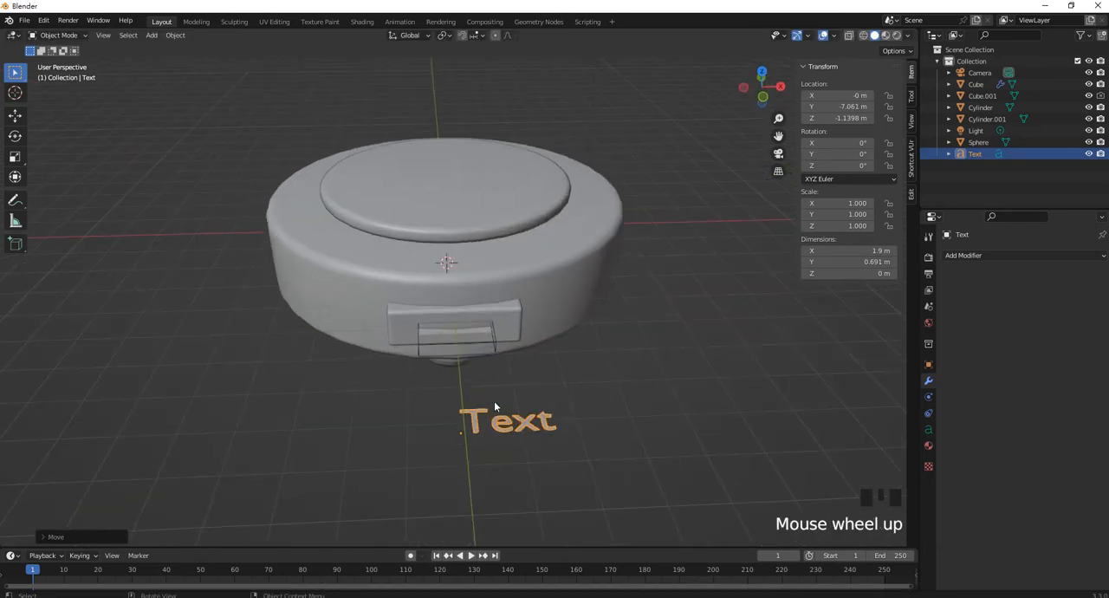
shift+middle_drag(512, 422, 507, 397)
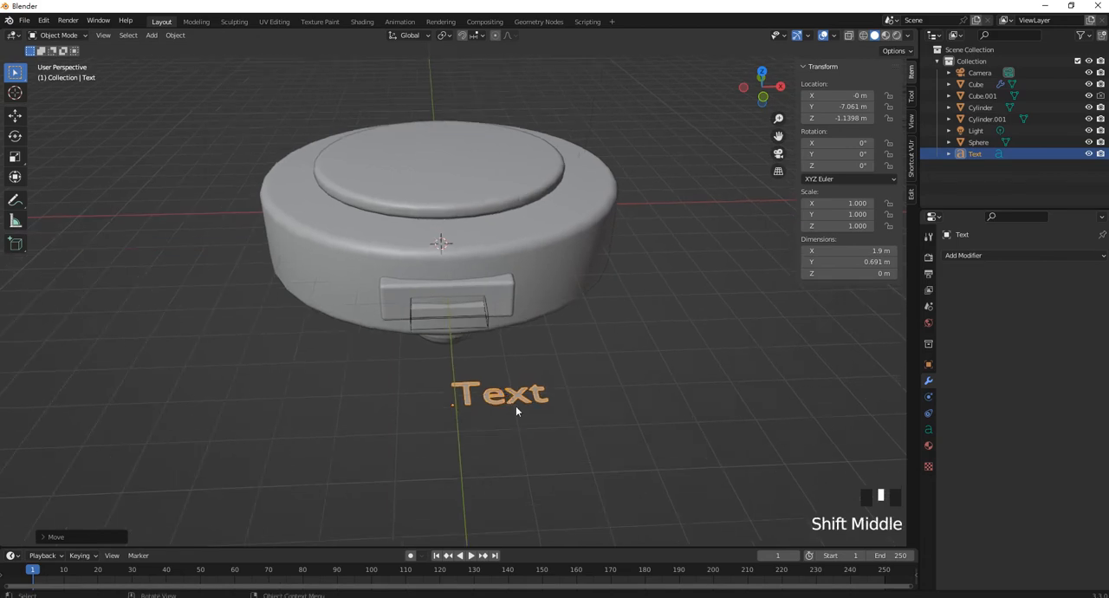
key(Tab)
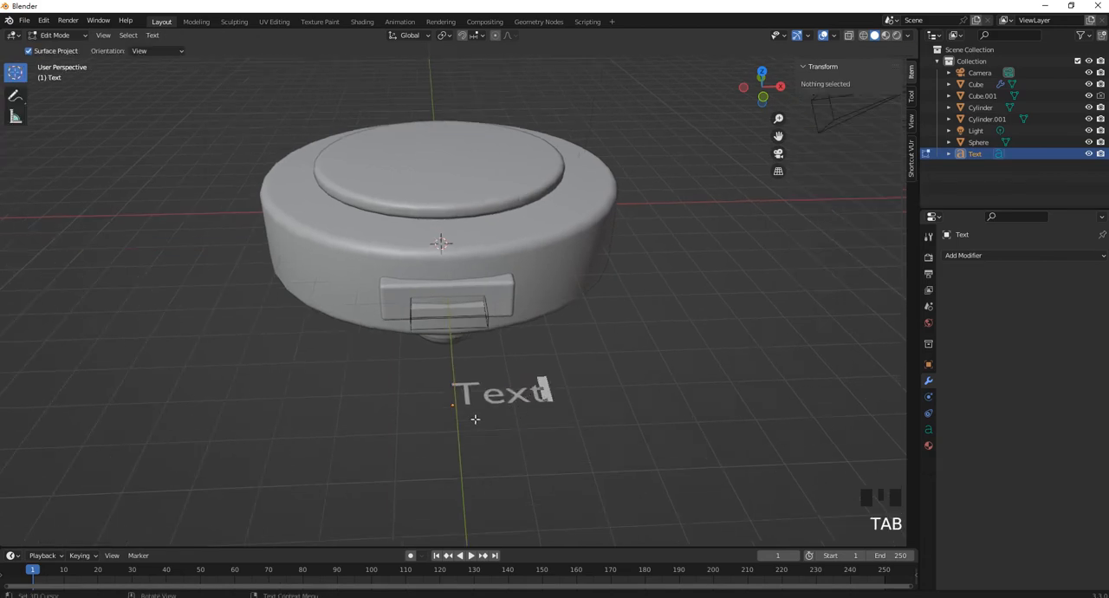
key(BackSpace)
key(BackSpace)
key(BackSpace)
key(BackSpace)
key(BackSpace)
key(BackSpace)
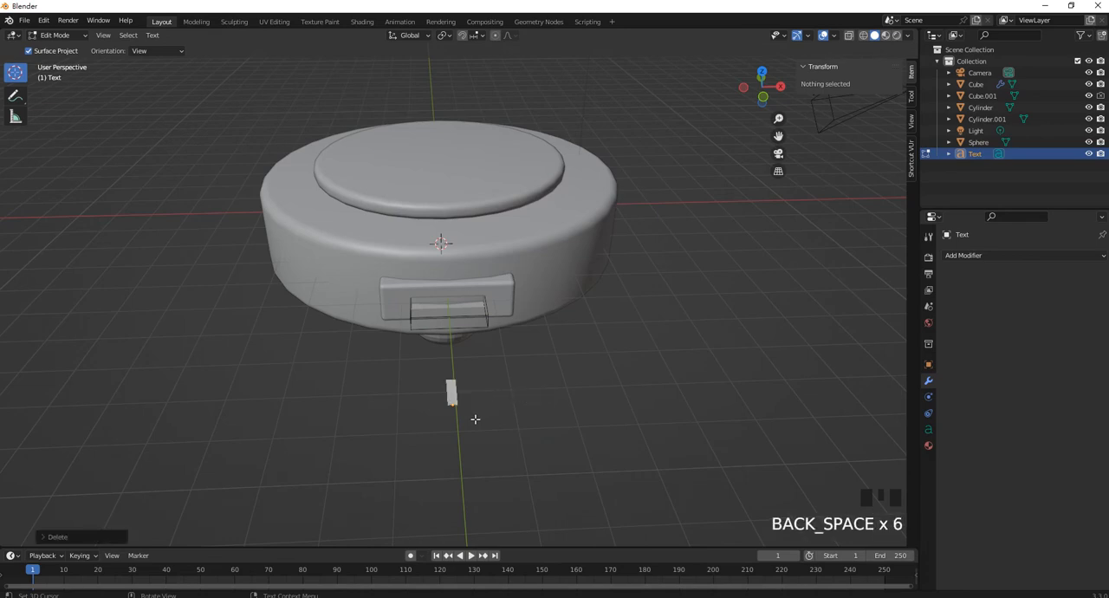
text(On)
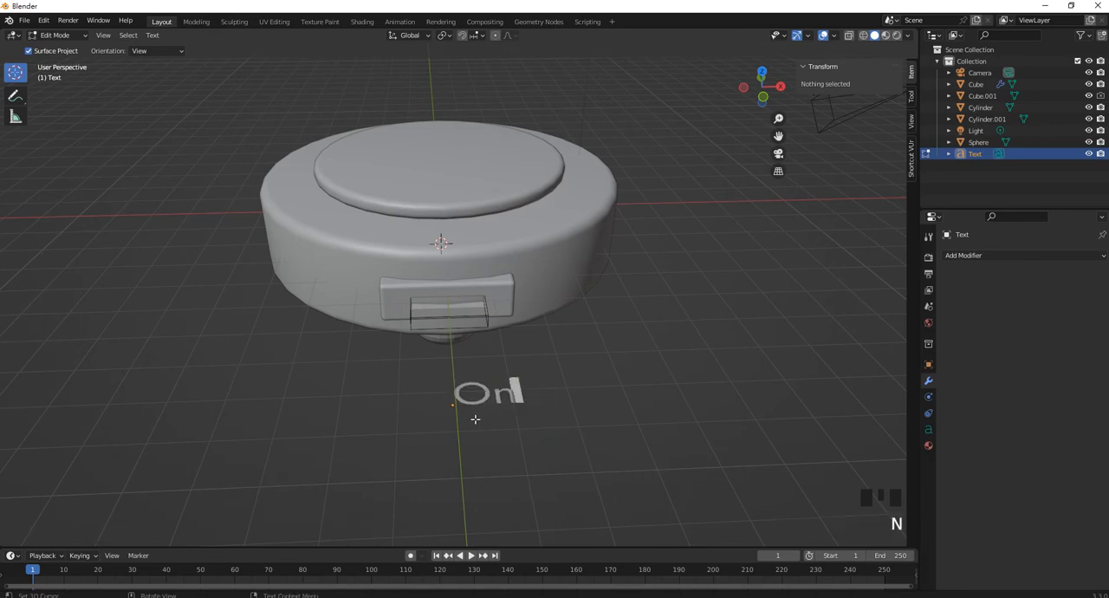
key(BackSpace)
text(N)
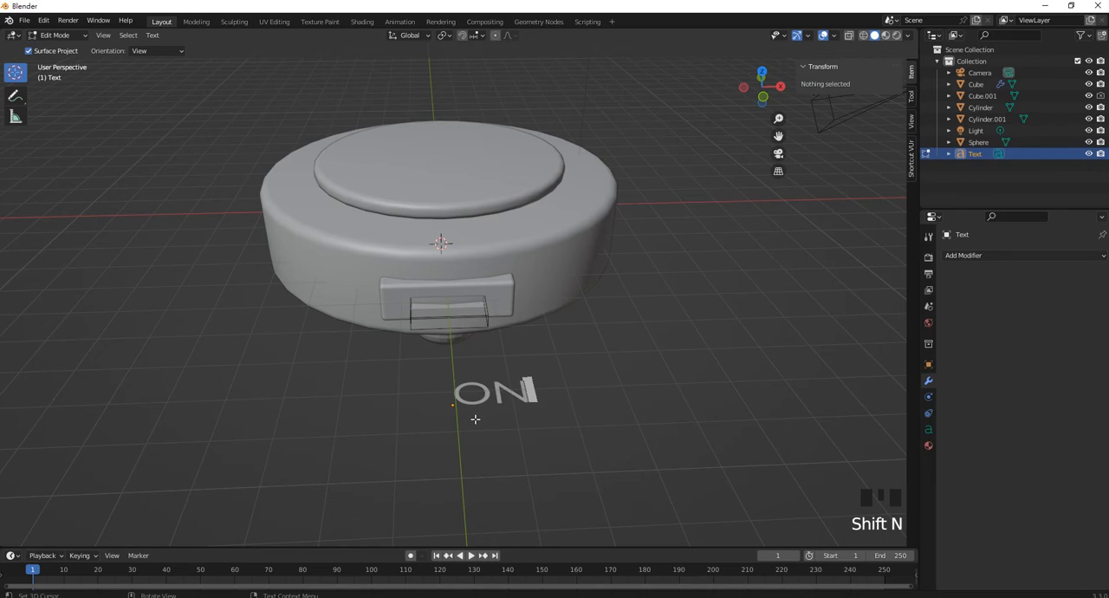
key(Tab)
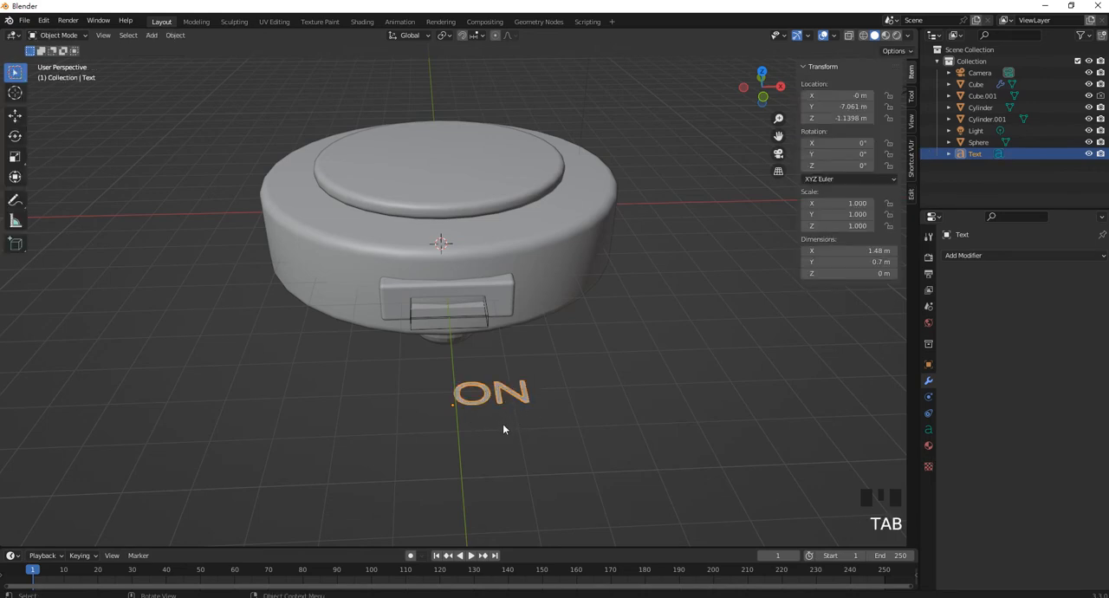
Duplicate the ON text and move the copy along X to about 2.23 m
key(shift+d)
right_click(525, 408)
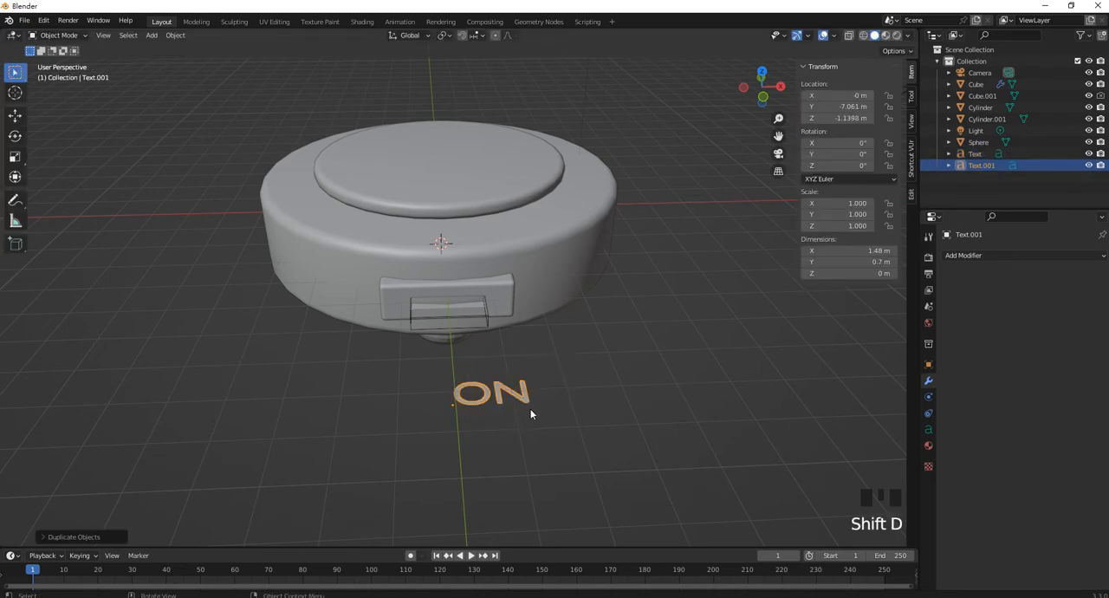
key(g)
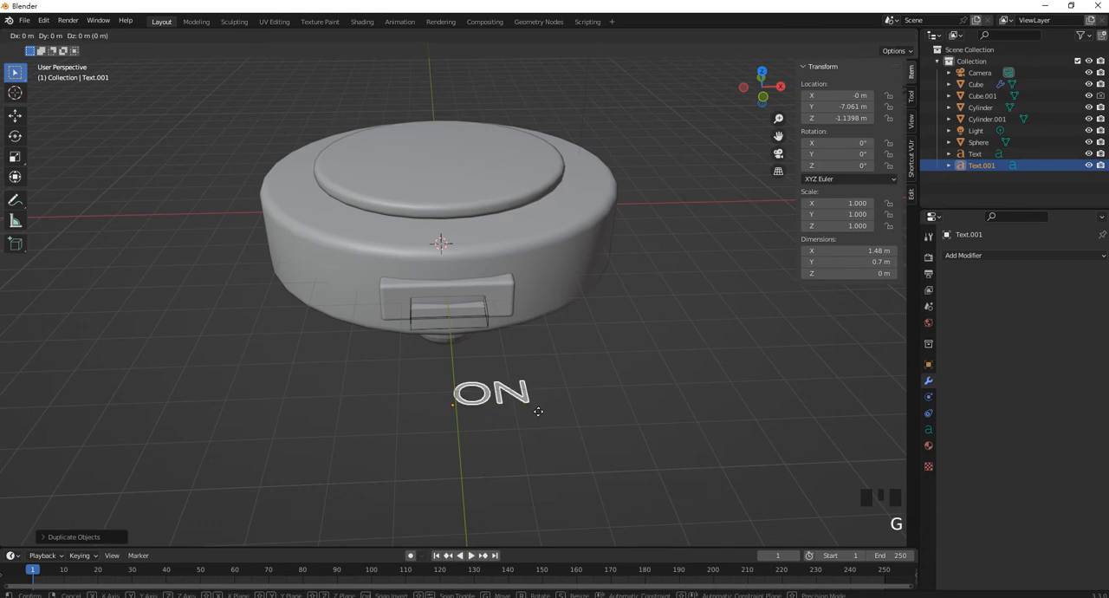
click(629, 397)
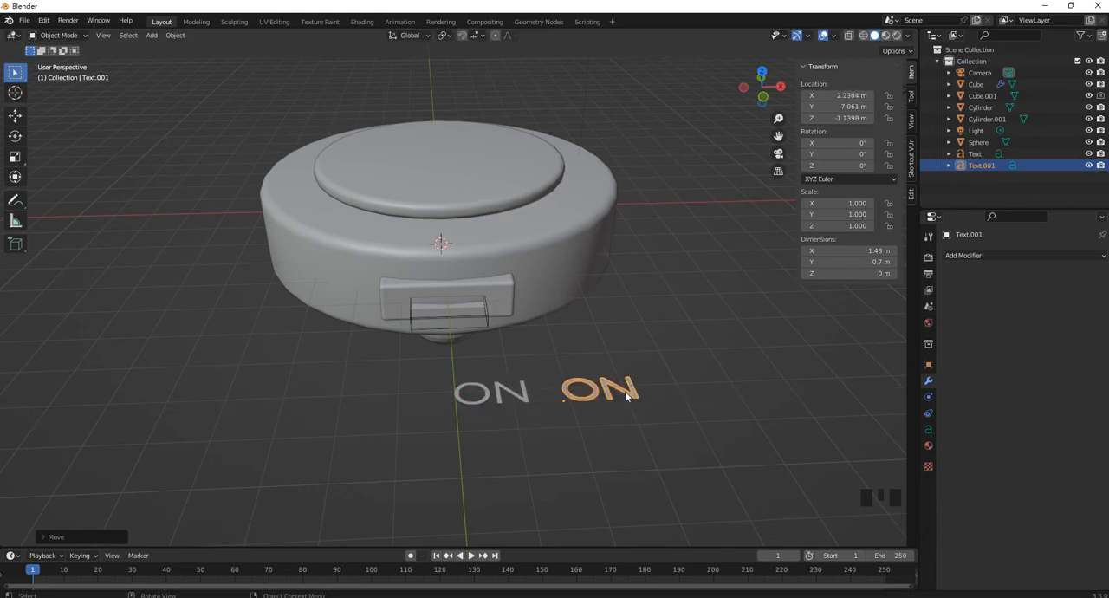
Change the duplicated text to read OFF and return to Object Mode
key(Tab)
key(BackSpace)
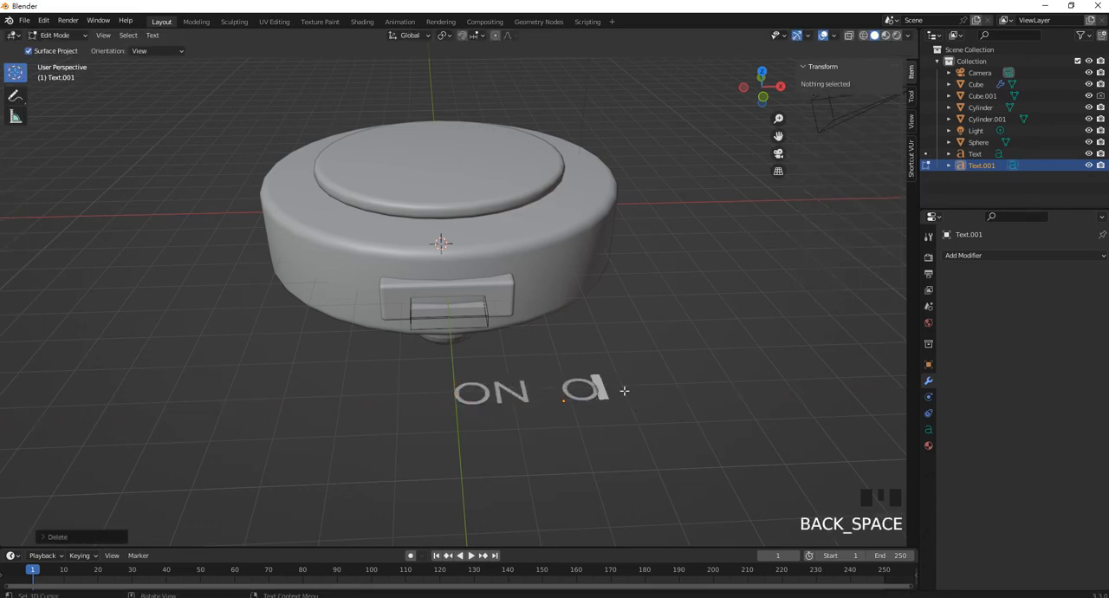
text(FF)
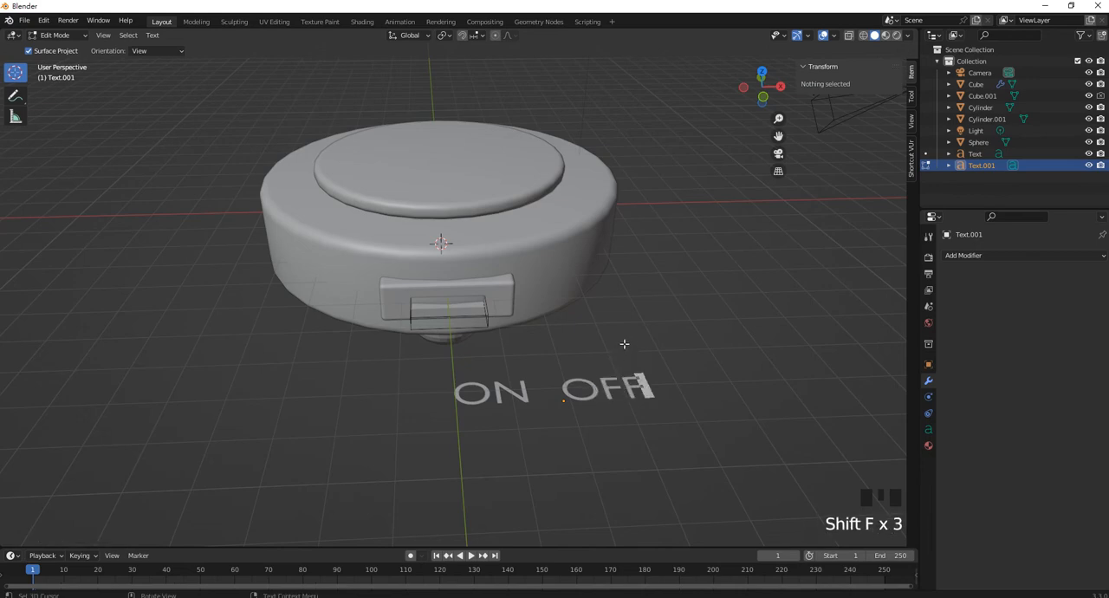
key(Tab)
click(621, 338)
scroll(639, 420, up, 2)
Select both the OFF and ON texts and rotate them 90° about the X axis so they stand upright
click(622, 421)
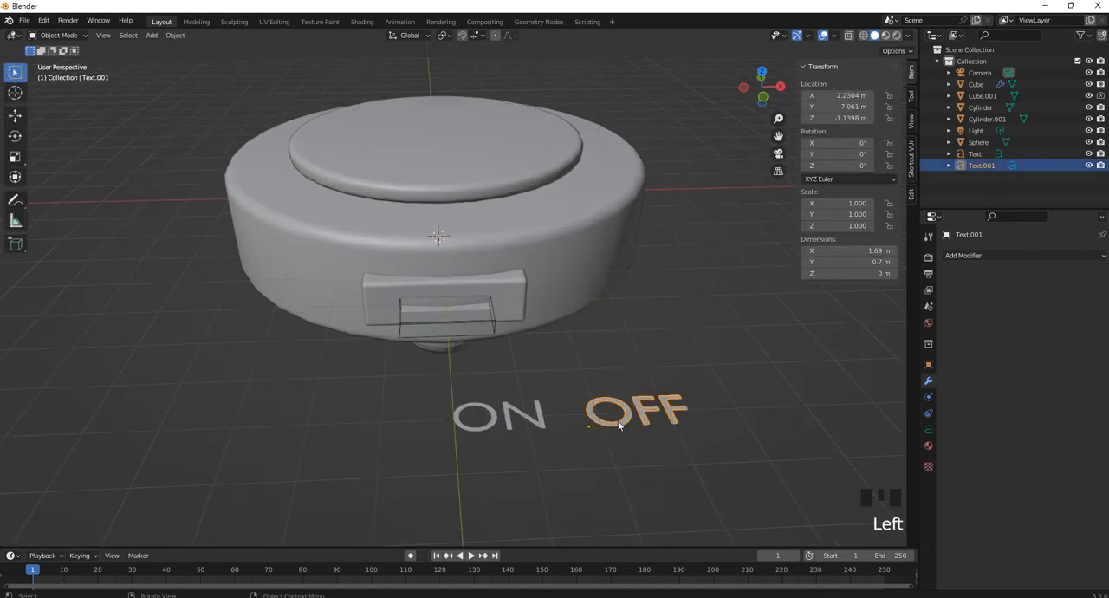
shift+click(520, 416)
shift+middle_drag(520, 416, 439, 414)
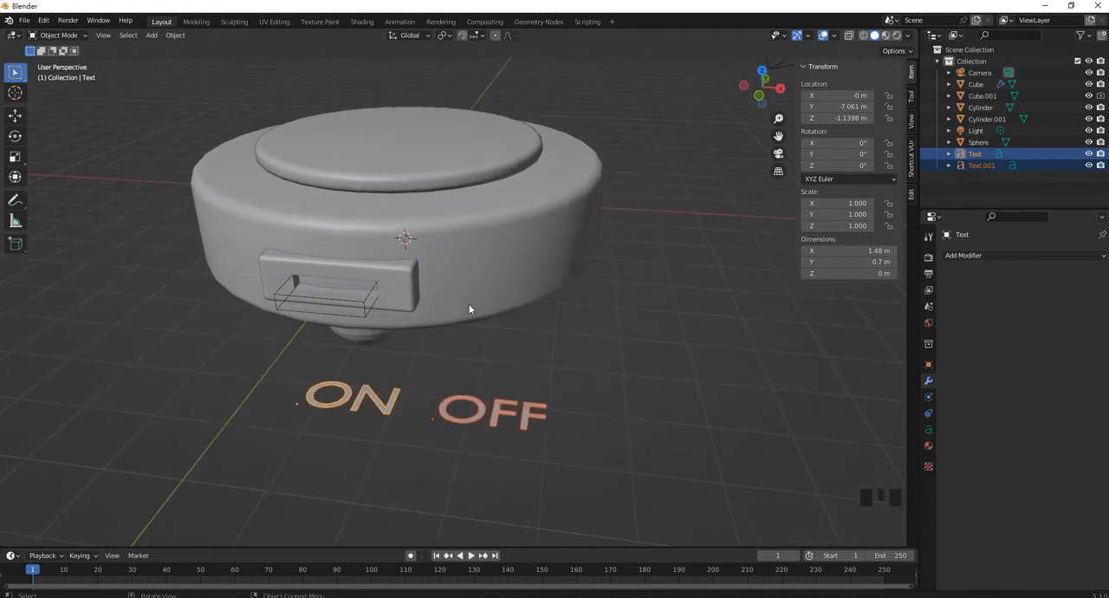
key(r)
text(x)
text(90)
key(Return)
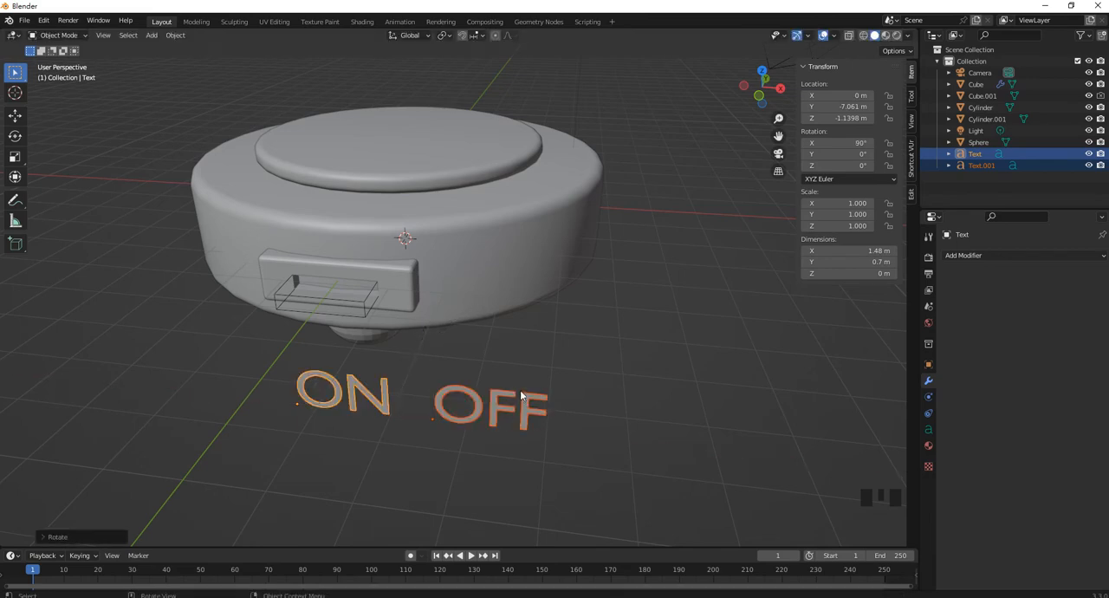
In front view, move both texts over the slotted box, with ON at about X -1.21 m and Z -0.36 m
key(KP_1)
shift+middle_drag(428, 337, 505, 350)
scroll(539, 373, up, 1)
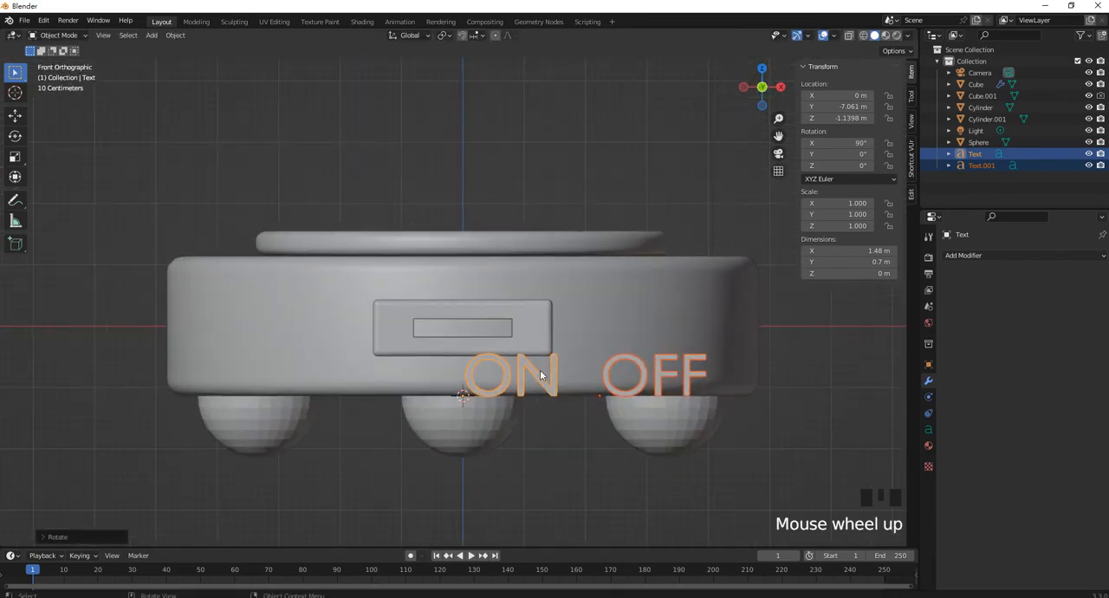
key(g)
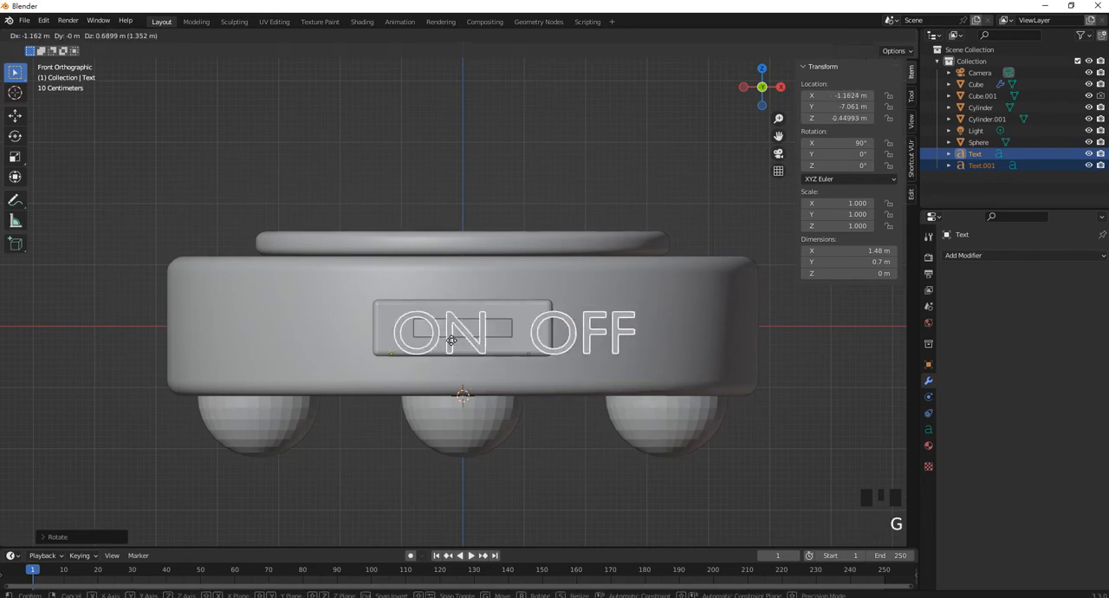
click(426, 344)
Scale both texts down to about 0.331 and raise them along Z to about -0.15 m, level with the slot
scroll(541, 349, up, 3)
key(s)
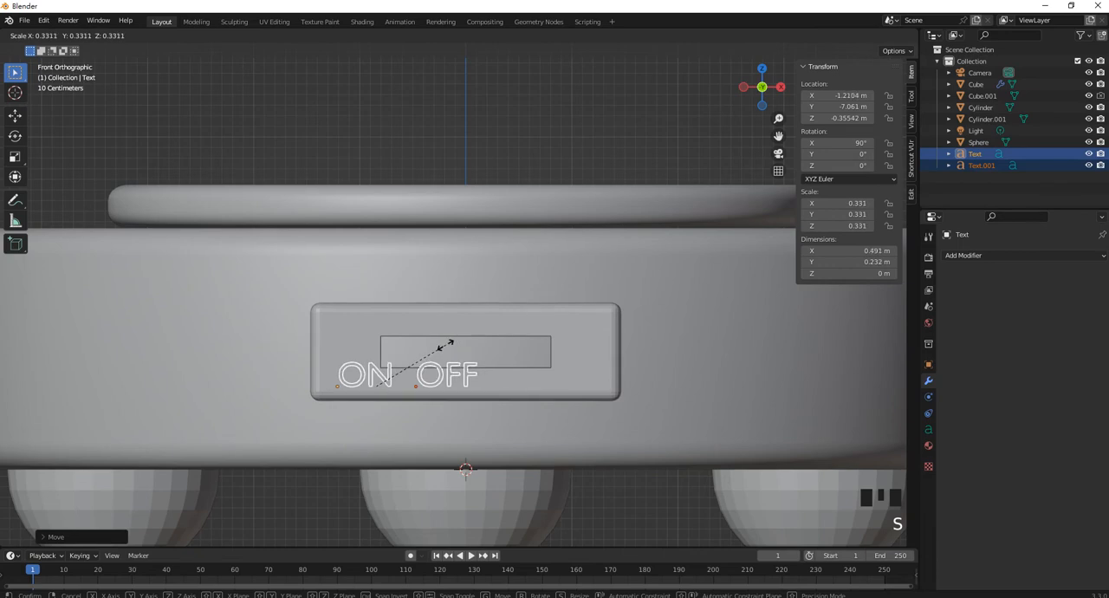
click(445, 345)
scroll(417, 382, up, 2)
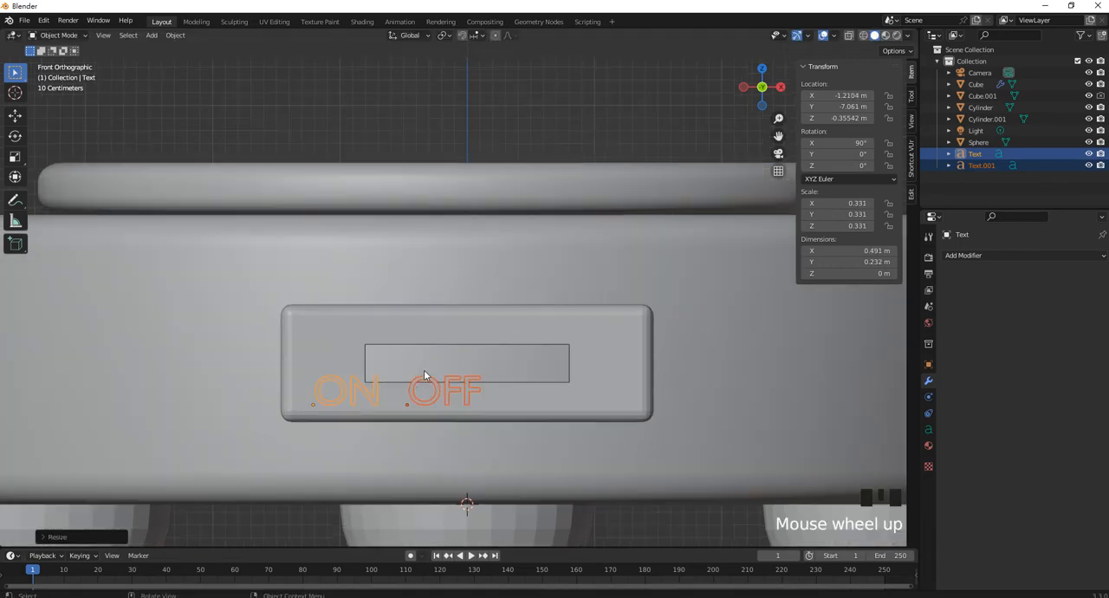
key(g)
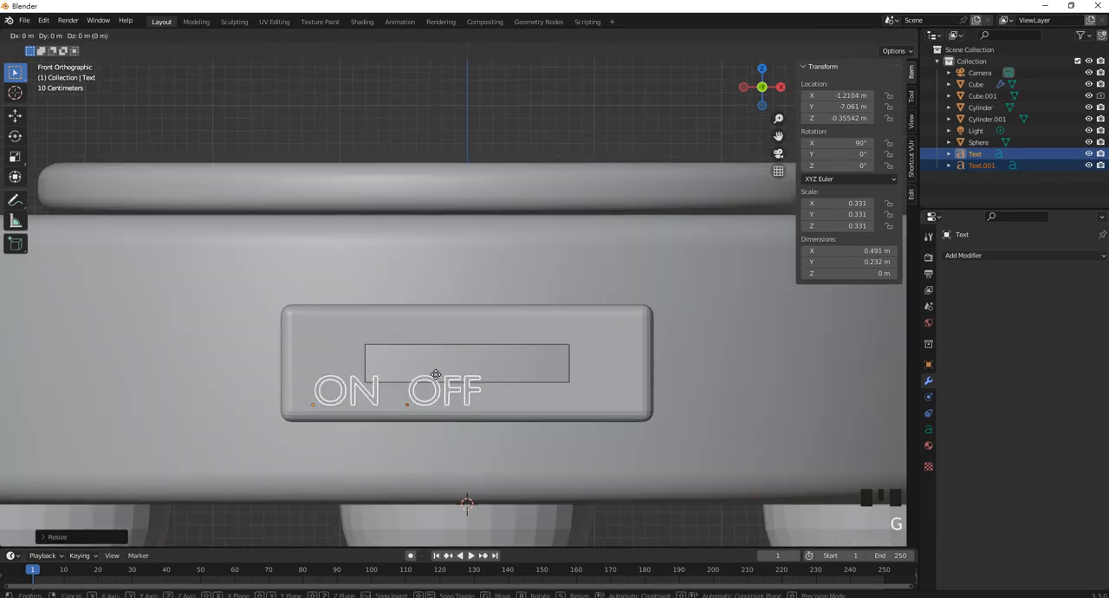
key(z)
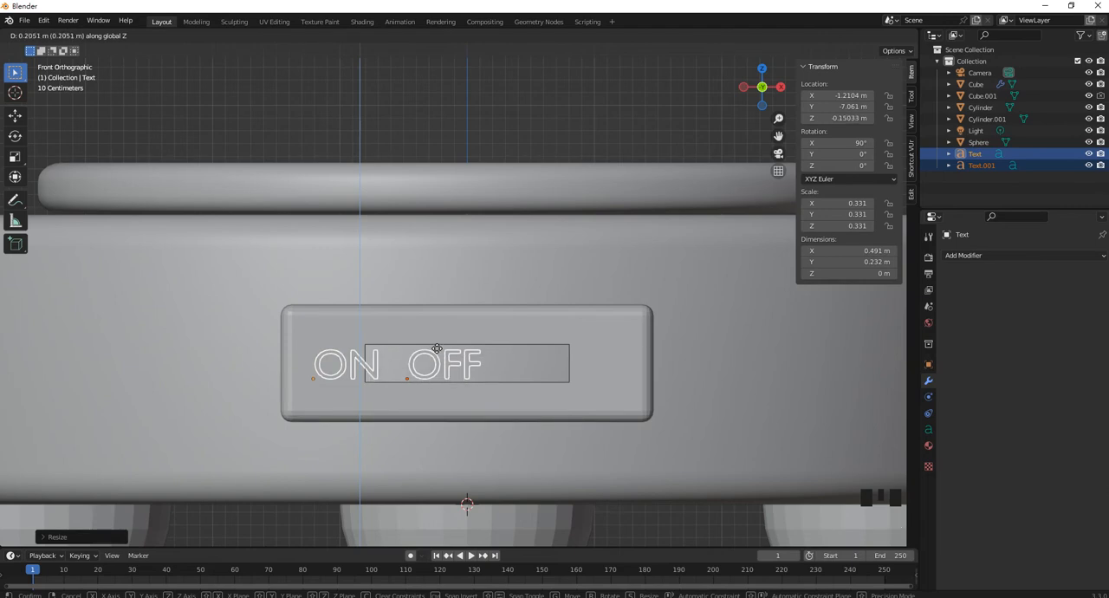
click(437, 348)
Move the OFF text along X to about 0.81 m, beside the right end of the slot
click(439, 370)
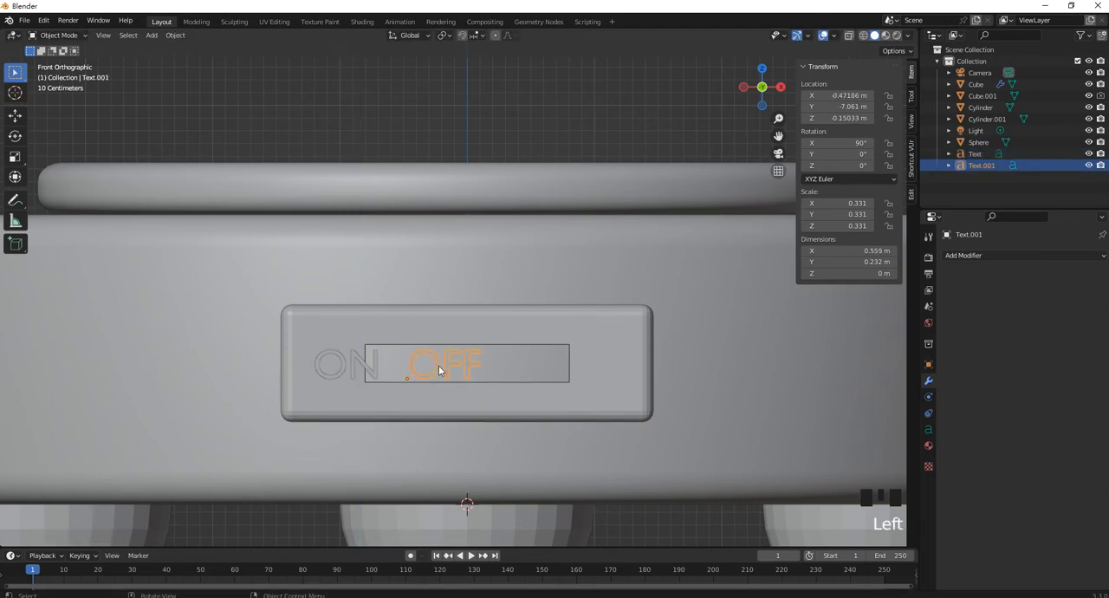
key(g)
key(x)
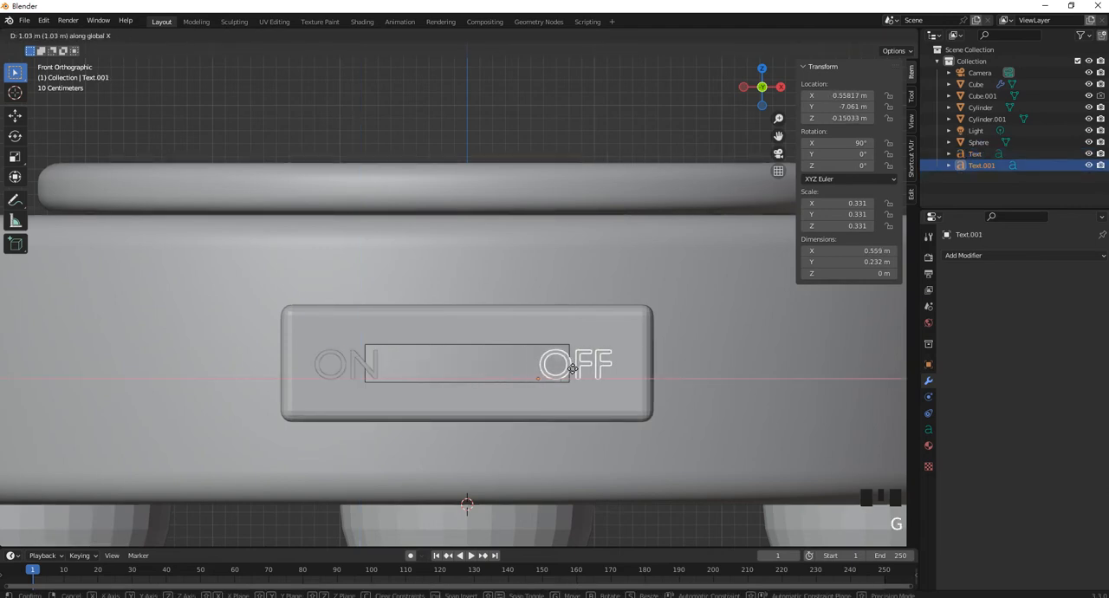
click(602, 374)
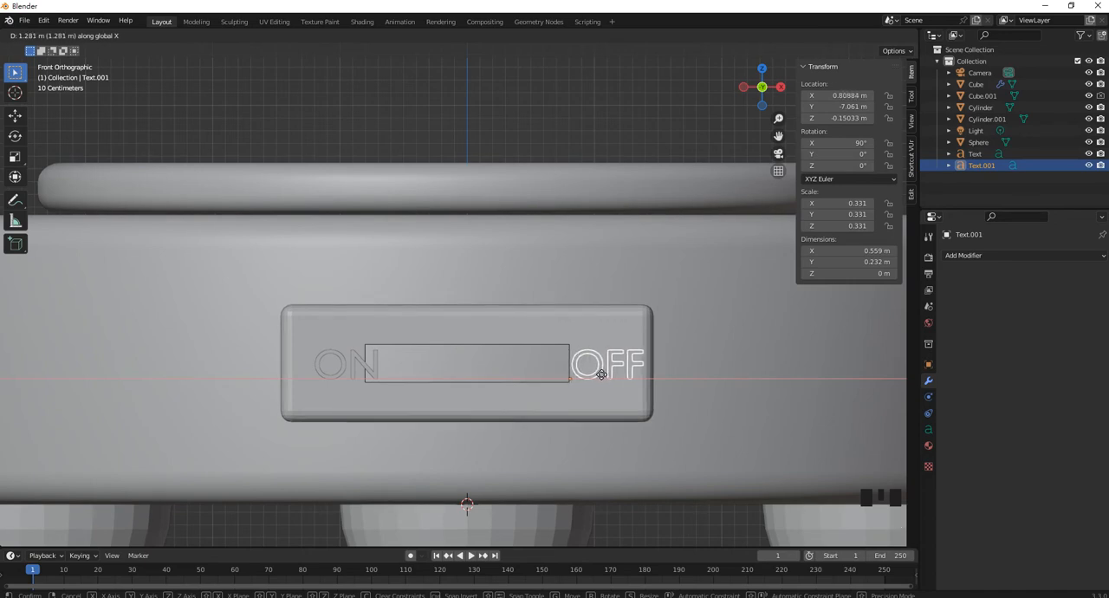
Move the ON text along X to about -1.37 m, beside the left end of the slot
click(368, 371)
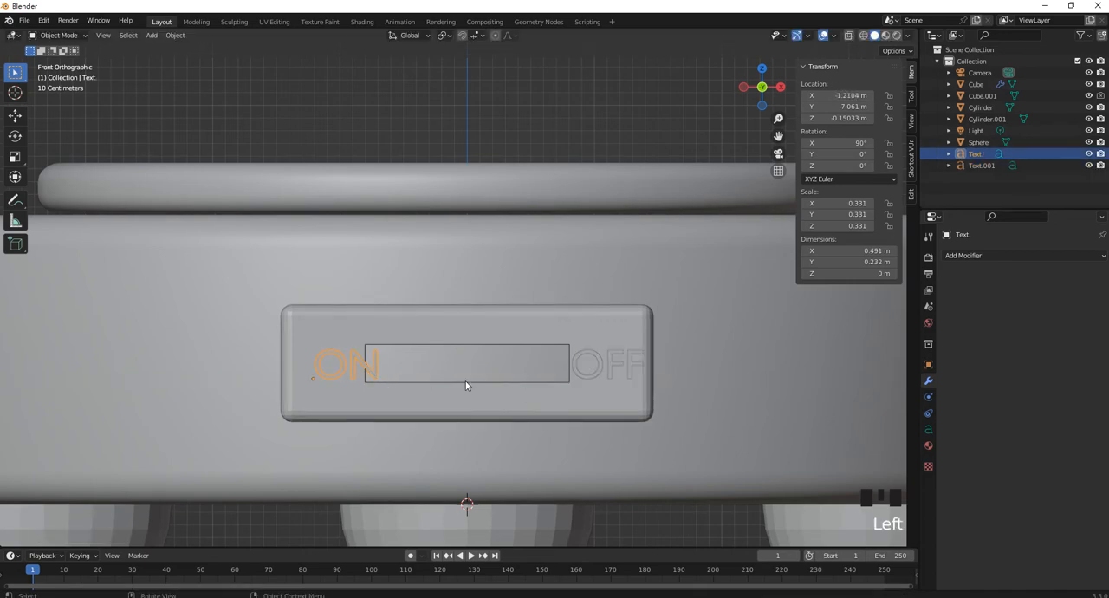
key(g)
key(x)
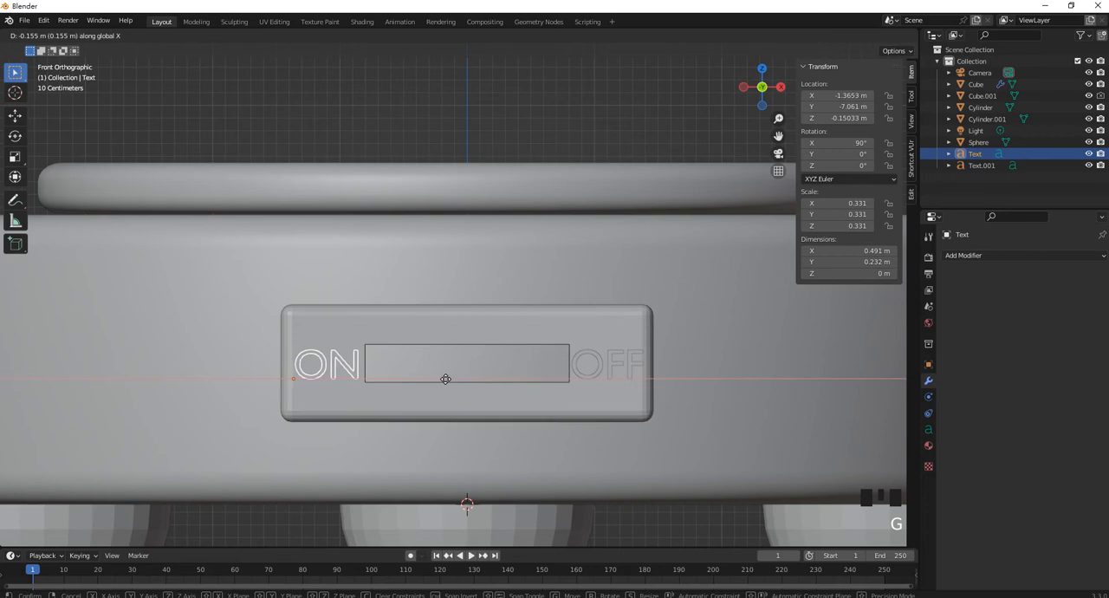
click(445, 379)
Select both texts and move them along Y to about -4.88 m, up to the slotted box
middle_drag(445, 379, 432, 398)
scroll(279, 432, up, 2)
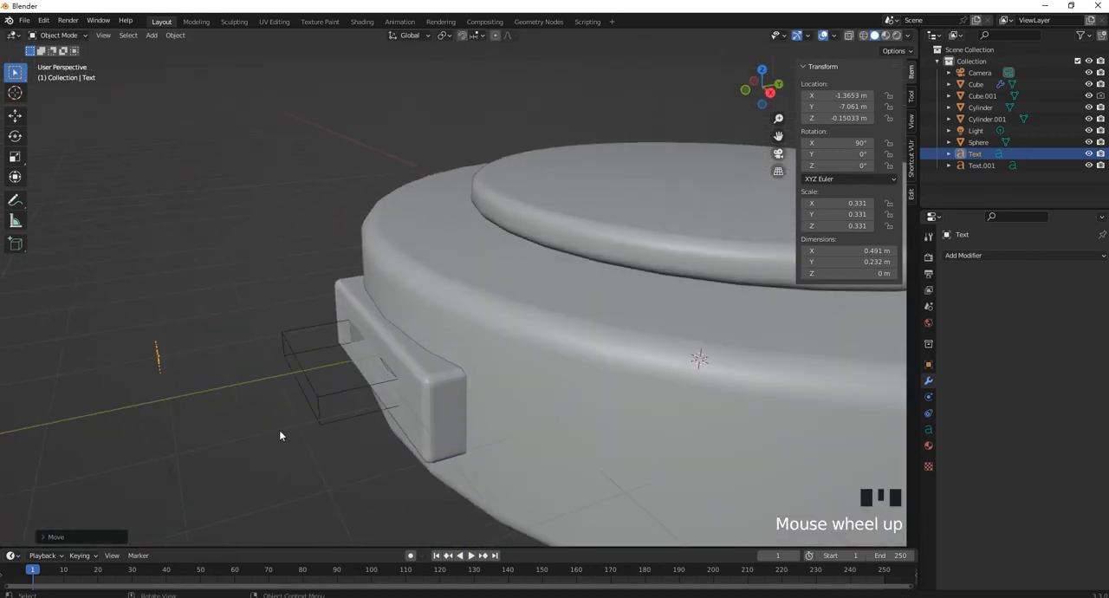
middle_drag(279, 437, 297, 408)
scroll(154, 438, up, 2)
shift+middle_drag(153, 438, 230, 420)
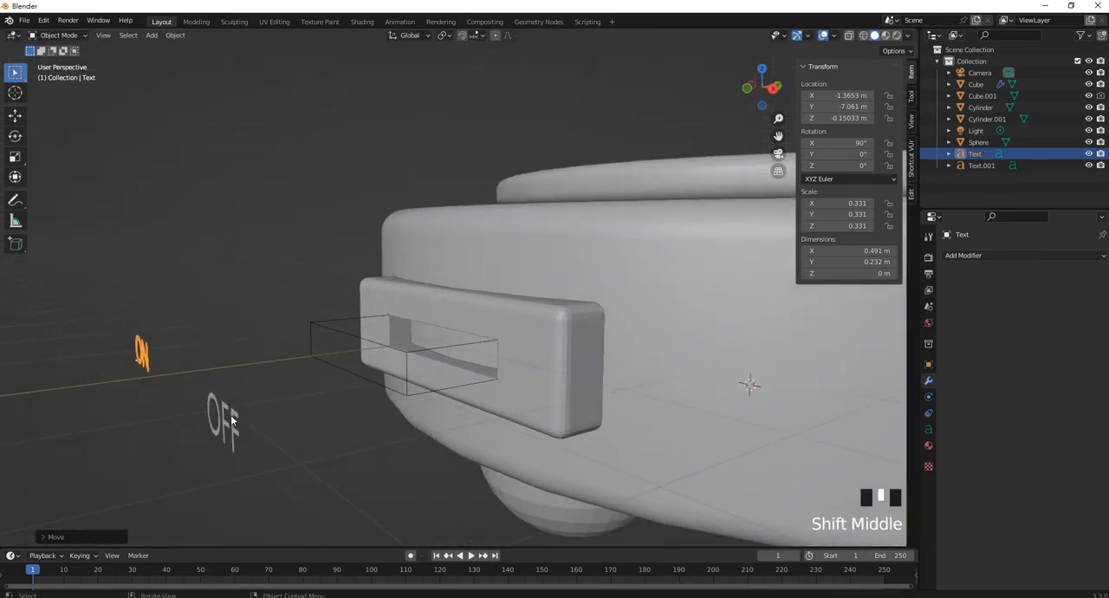
shift+click(224, 407)
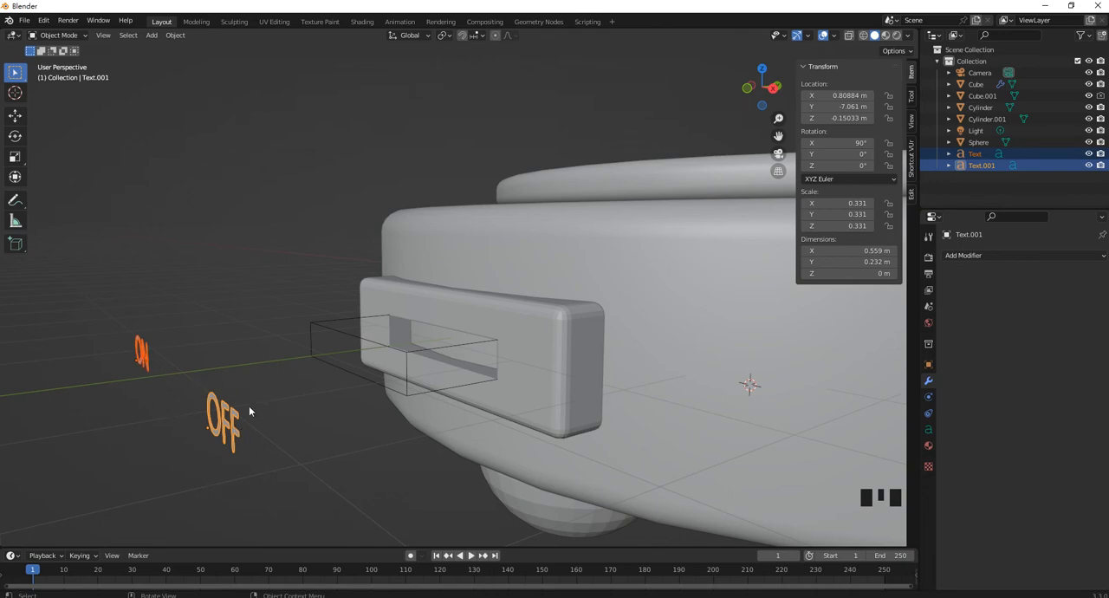
key(g)
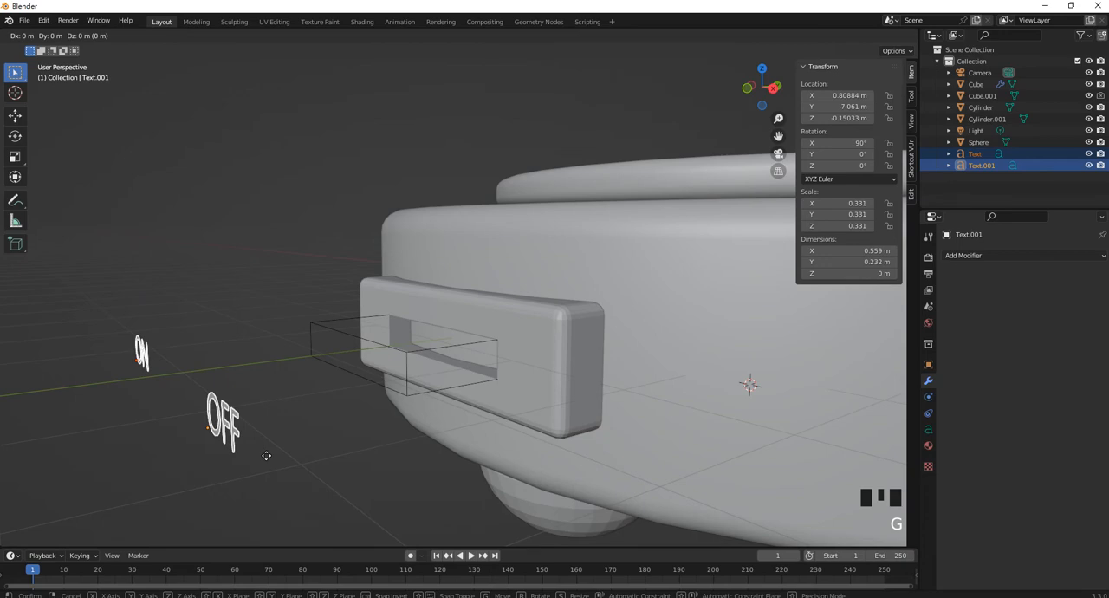
key(y)
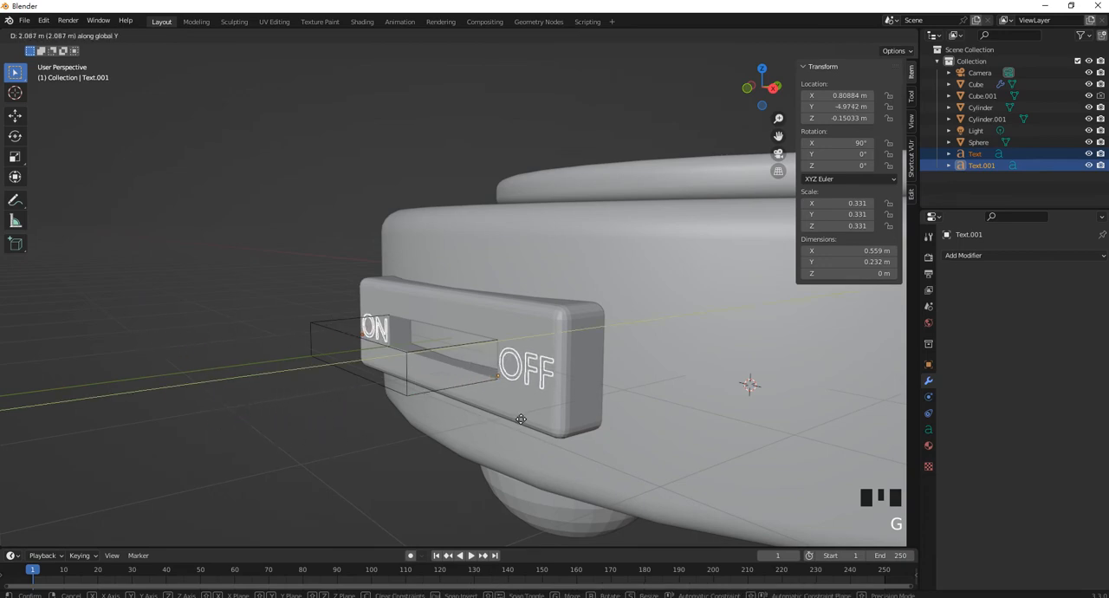
click(521, 408)
Move both texts outward along Y to about -5 m, just in front of the slotted box's face
middle_drag(521, 408, 718, 410)
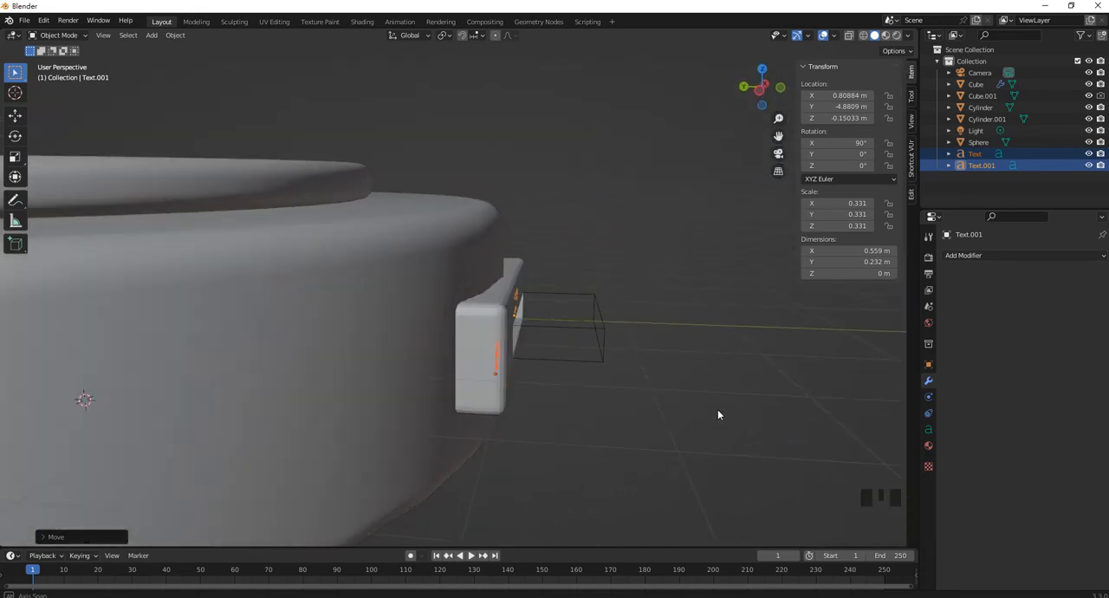
key(g)
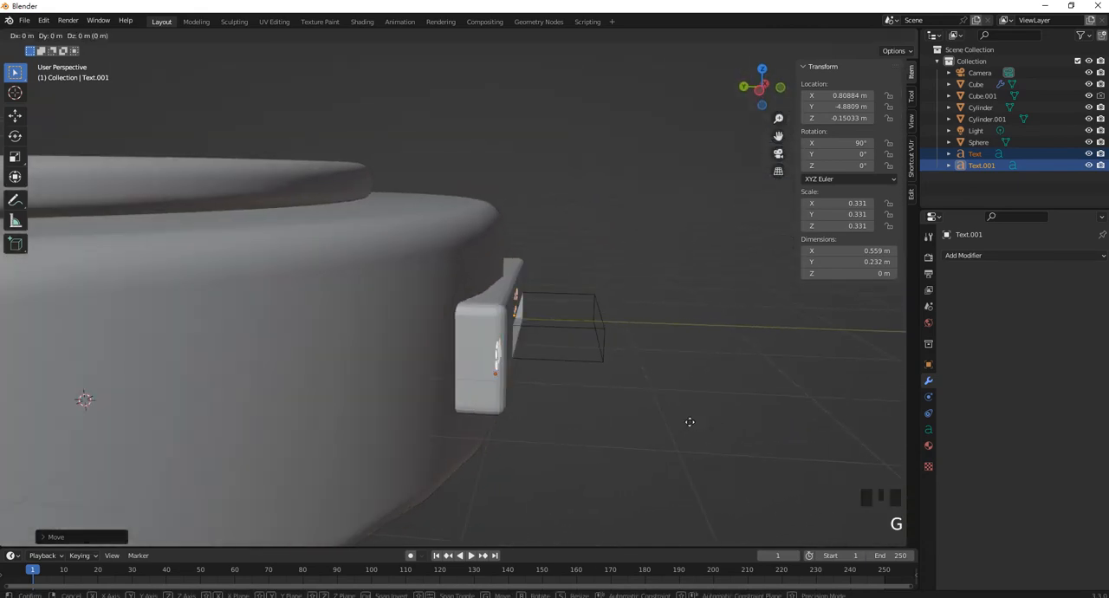
key(y)
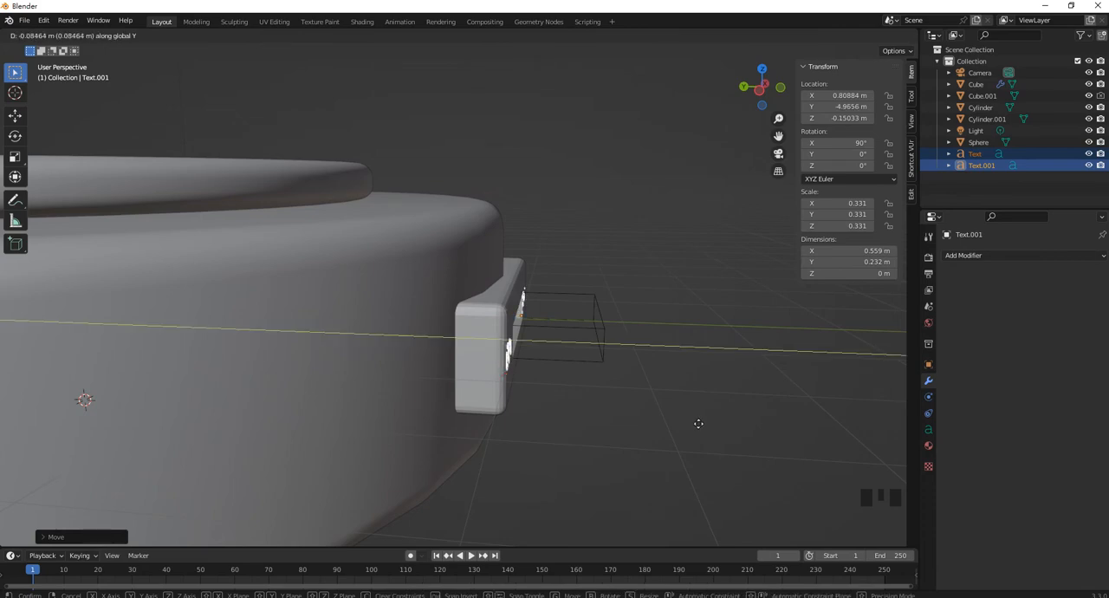
click(700, 424)
middle_drag(700, 424, 577, 396)
scroll(643, 364, up, 2)
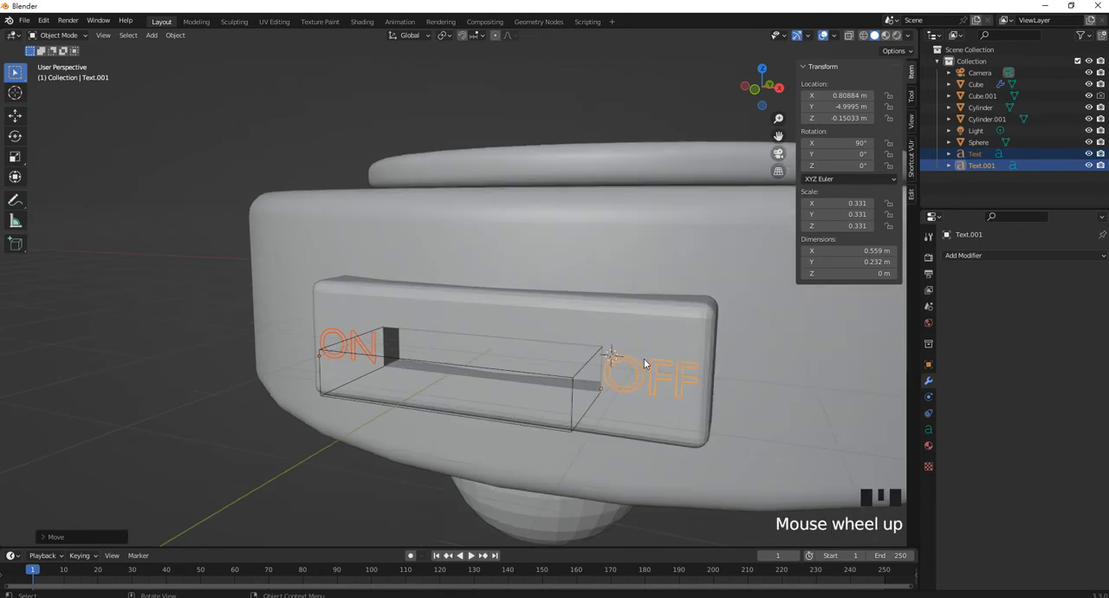
Convert both the ON and OFF texts to meshes
click(970, 257)
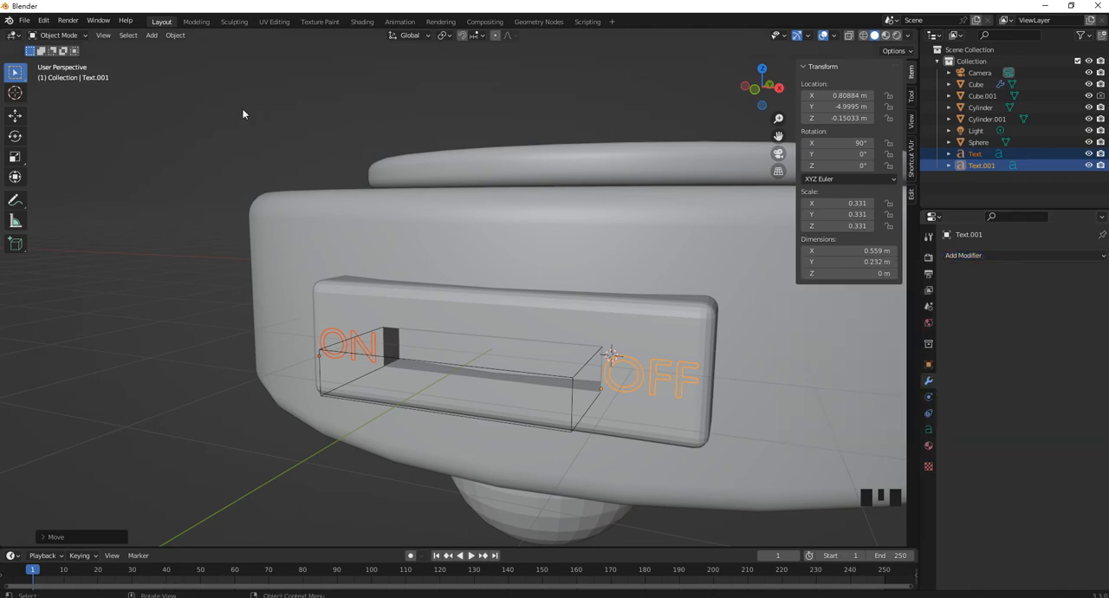
click(177, 36)
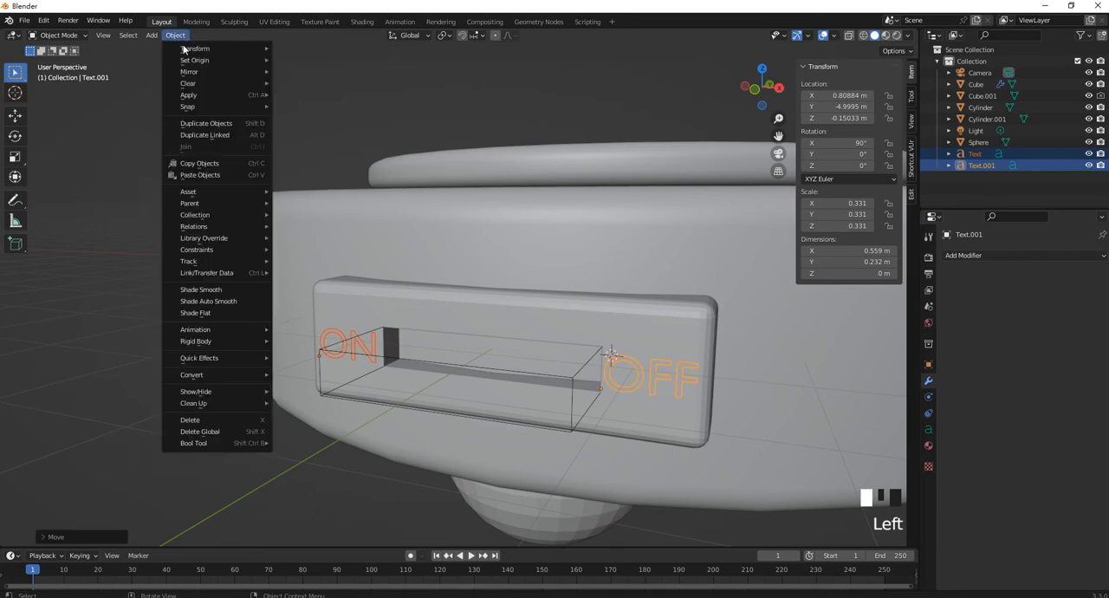
mouse_move(251, 375)
click(337, 386)
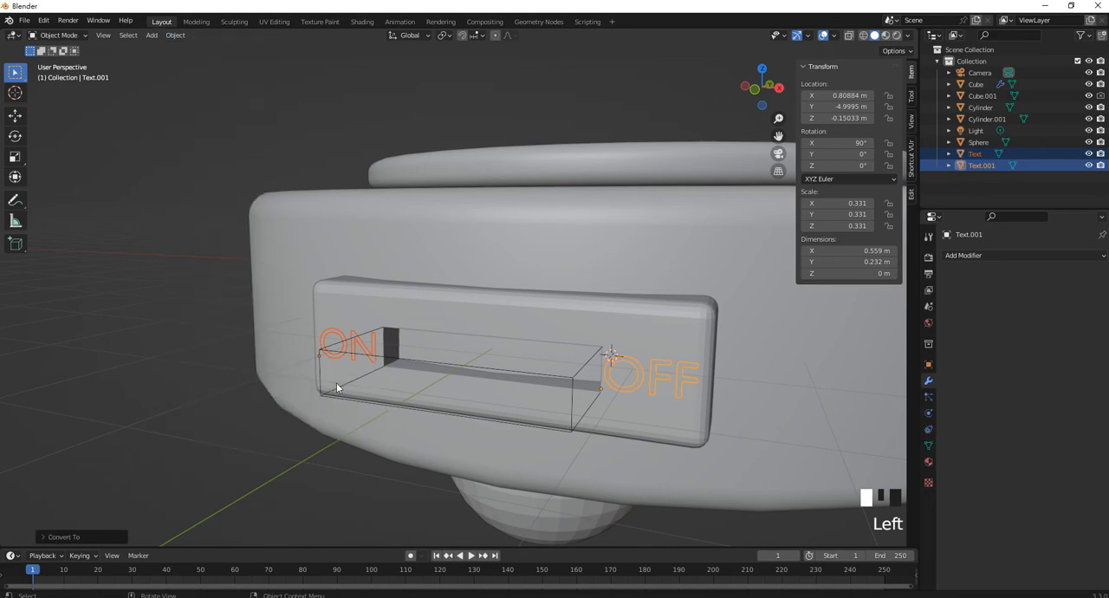
key(Tab)
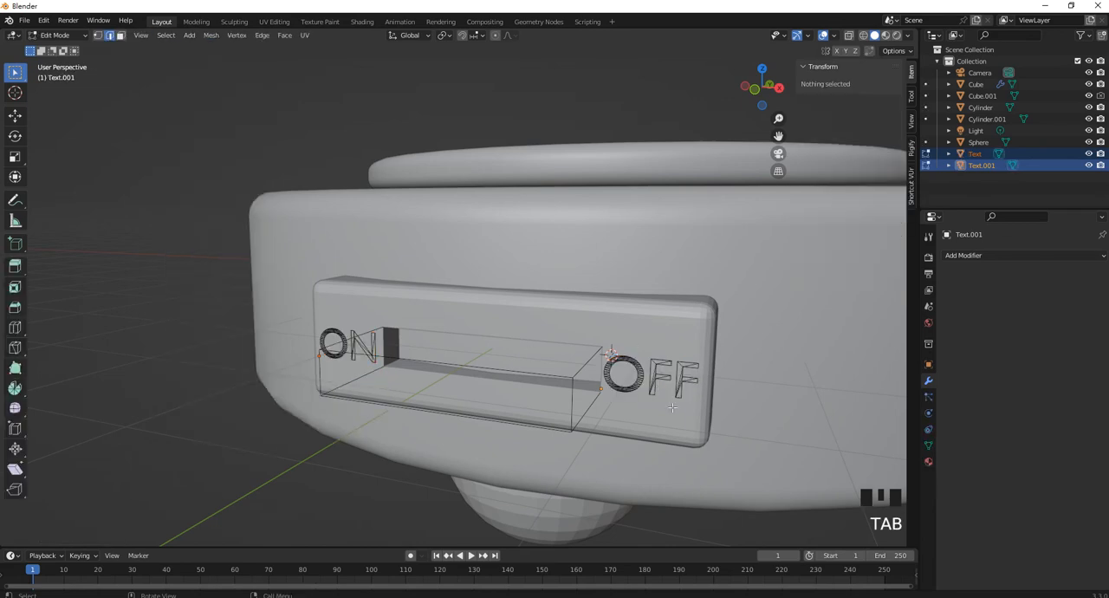
key(Tab)
Add a Solidify modifier to the OFF text with a thickness of about 0.39 m
click(986, 256)
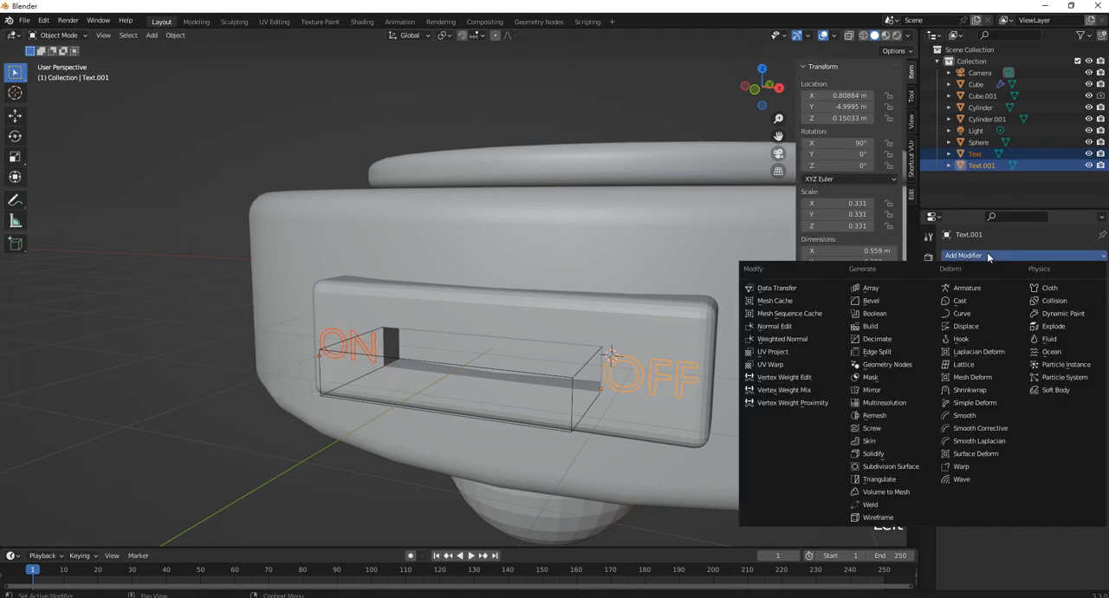
click(887, 453)
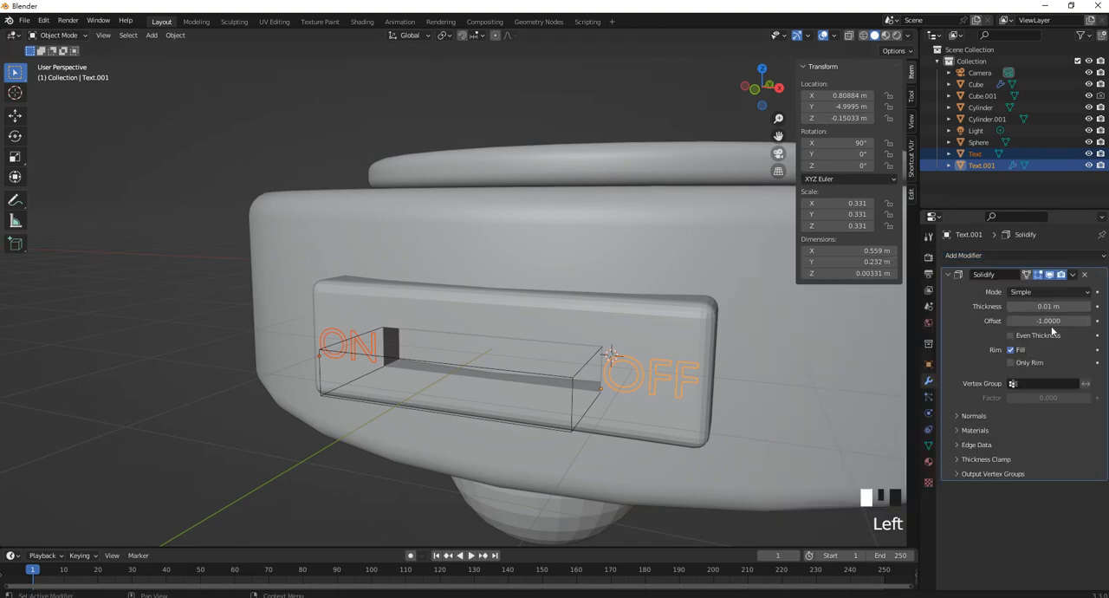
drag(1032, 306, 1065, 306)
middle_drag(451, 407, 520, 418)
scroll(560, 389, up, 2)
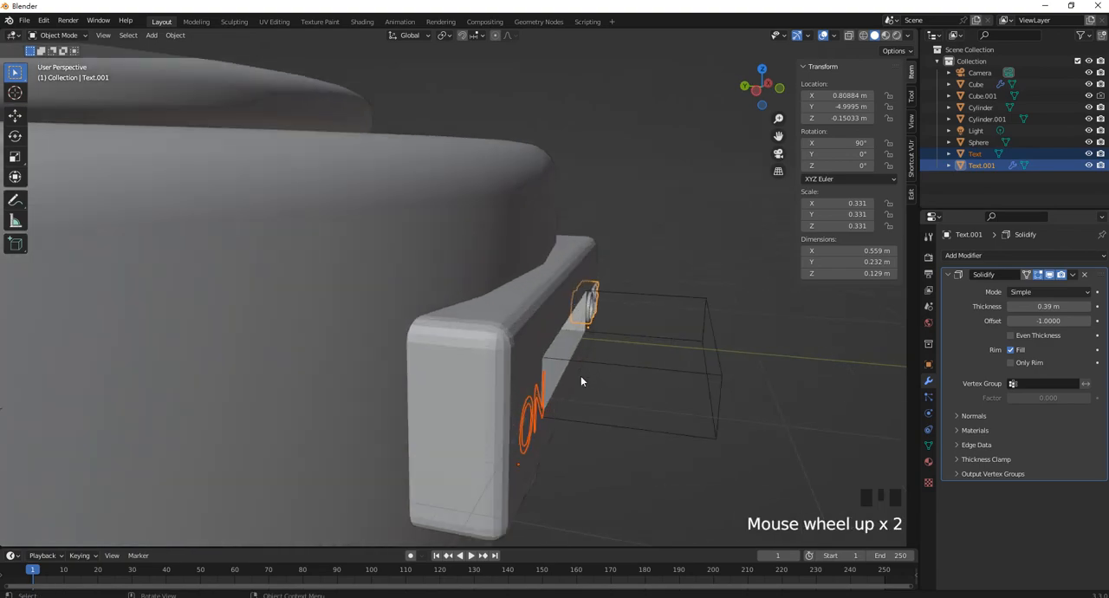
Join the ON text into the OFF text so both share the Solidify modifier, and deselect the result
key(ctrl+j)
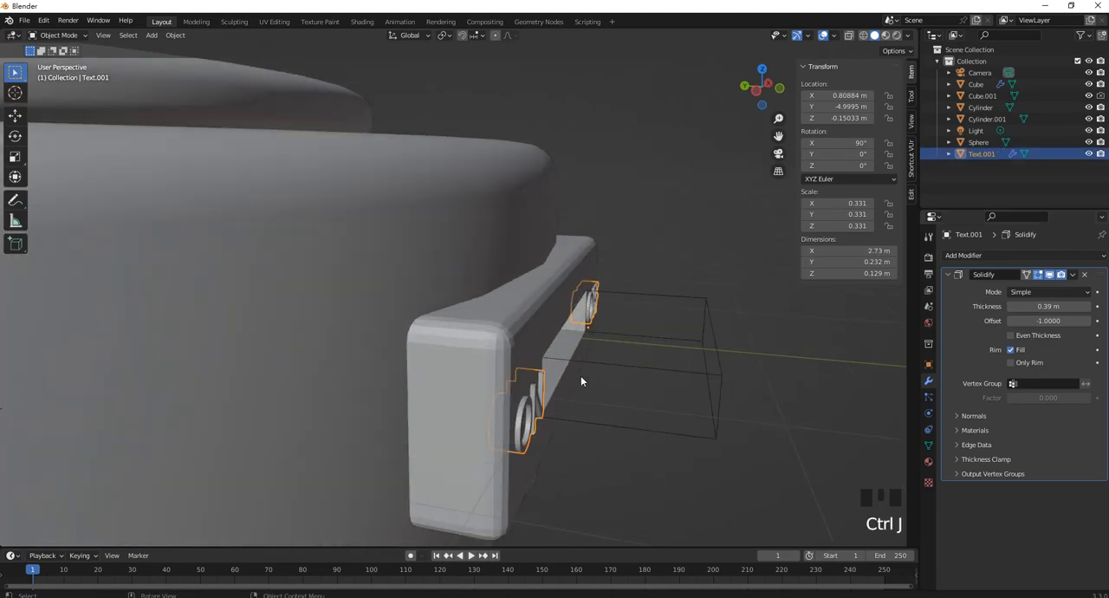
middle_drag(582, 381, 636, 320)
click(948, 274)
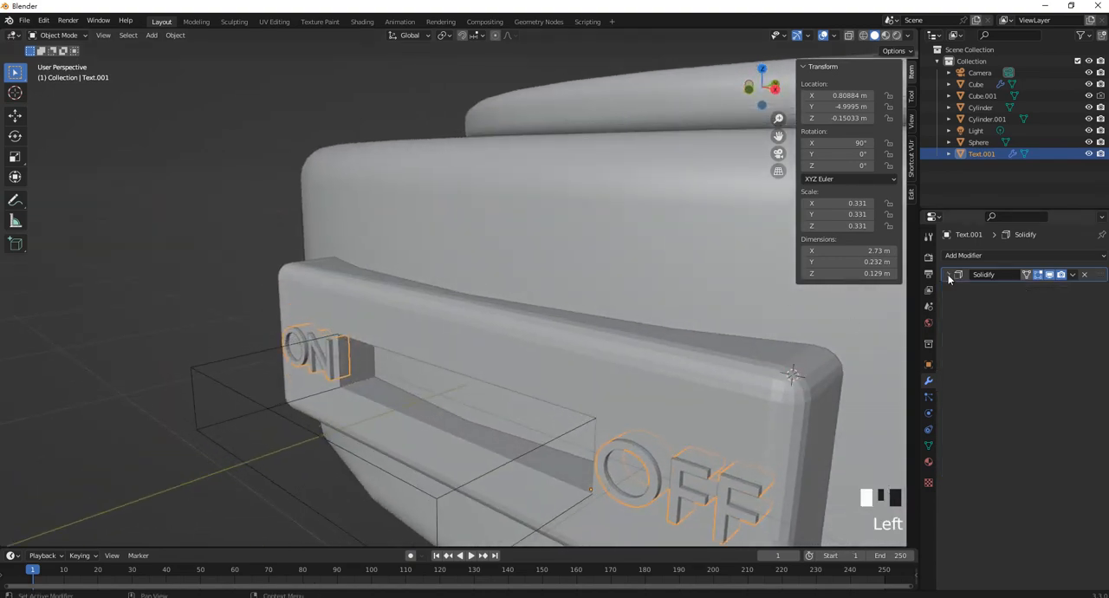
scroll(307, 338, down, 5)
click(308, 337)
middle_drag(308, 338, 369, 279)
scroll(549, 328, up, 2)
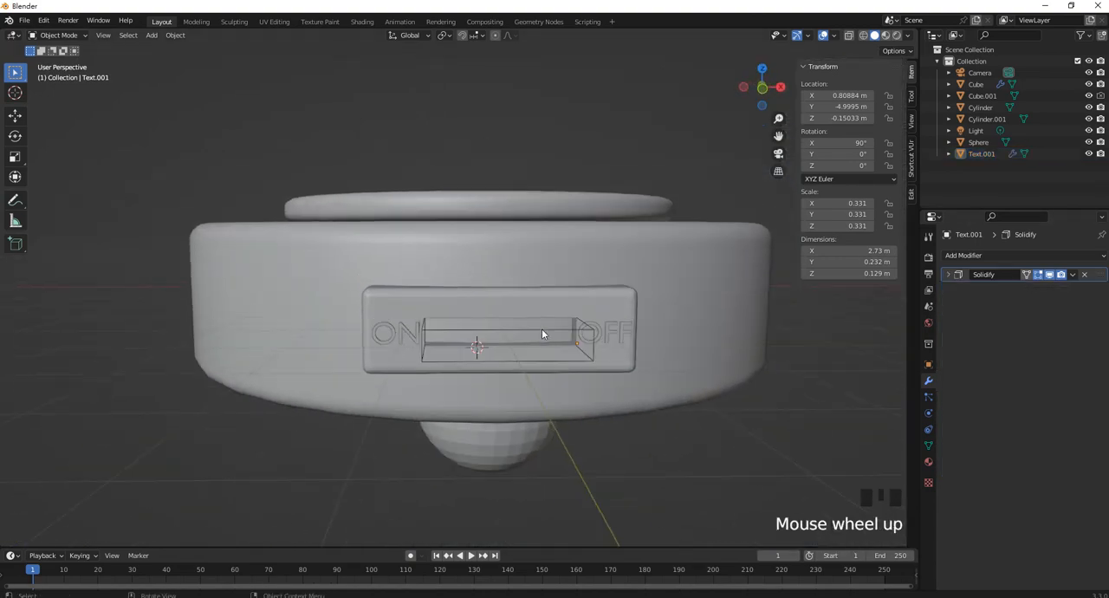
Add a cylinder mesh and move it along Y to about -6.69 m, out in front of the switch box
click(556, 332)
middle_drag(556, 333, 449, 366)
mouse_move(491, 337)
middle_down()
mouse_move(475, 347)
mouse_move(507, 347)
middle_up()
click(573, 440)
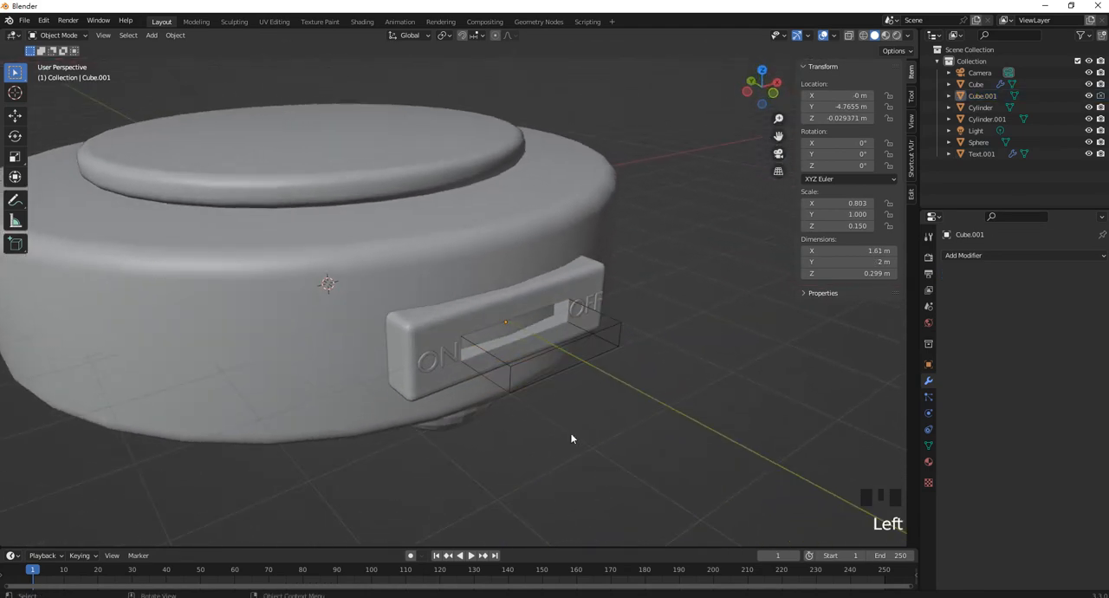
key(shift+a)
mouse_move(541, 364)
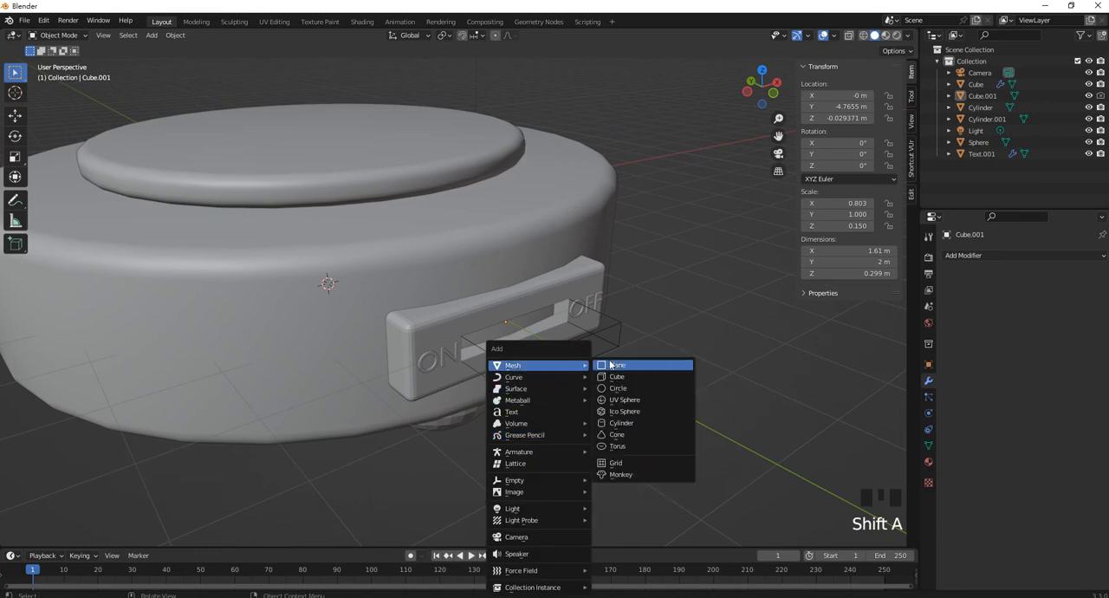
click(634, 423)
middle_drag(493, 335, 532, 352)
key(g)
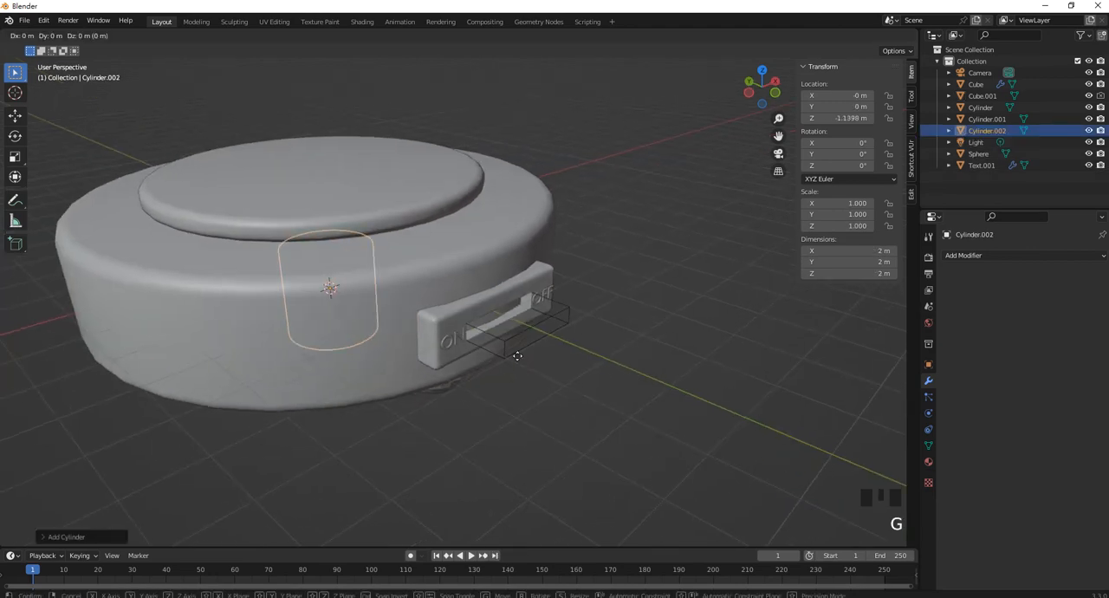
key(y)
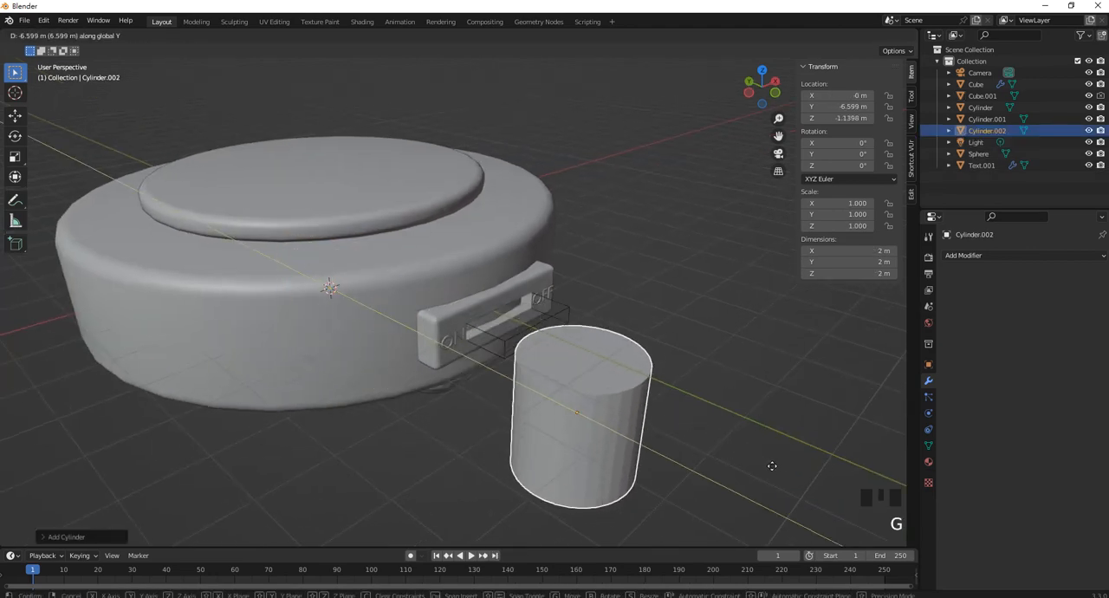
click(775, 468)
Scale the new cylinder down to about 0.22 m in diameter and stretch it along Z to about 1.26 m
key(s)
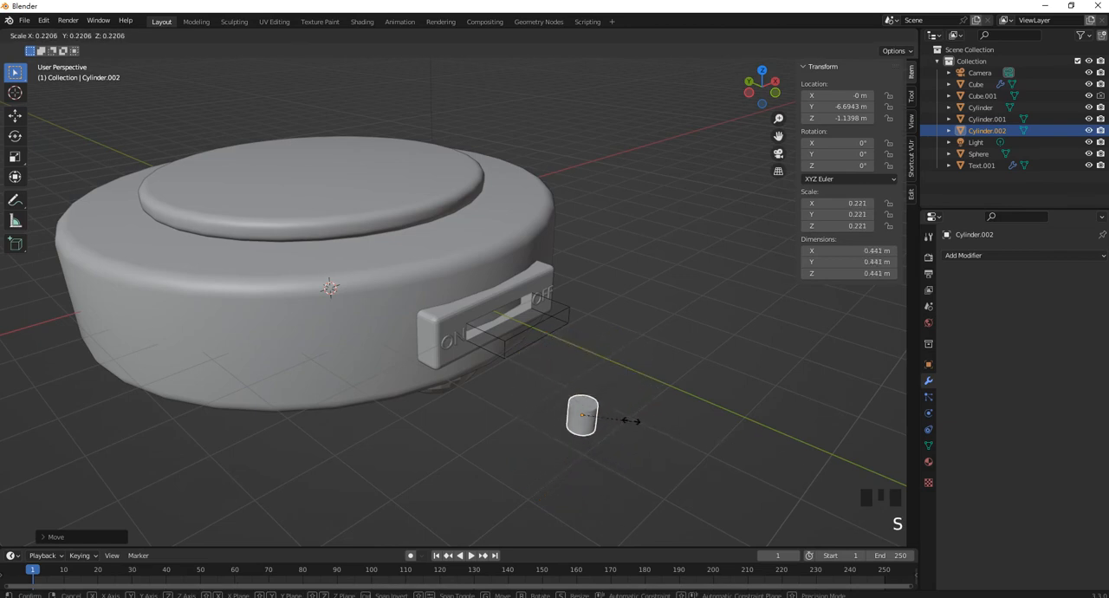
click(606, 413)
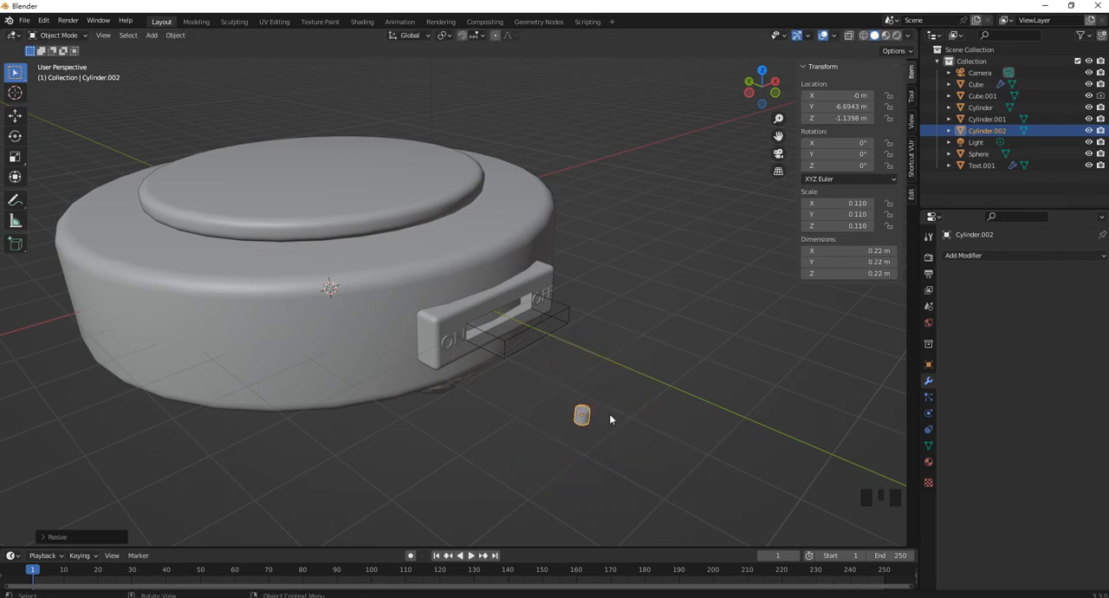
key(s)
key(z)
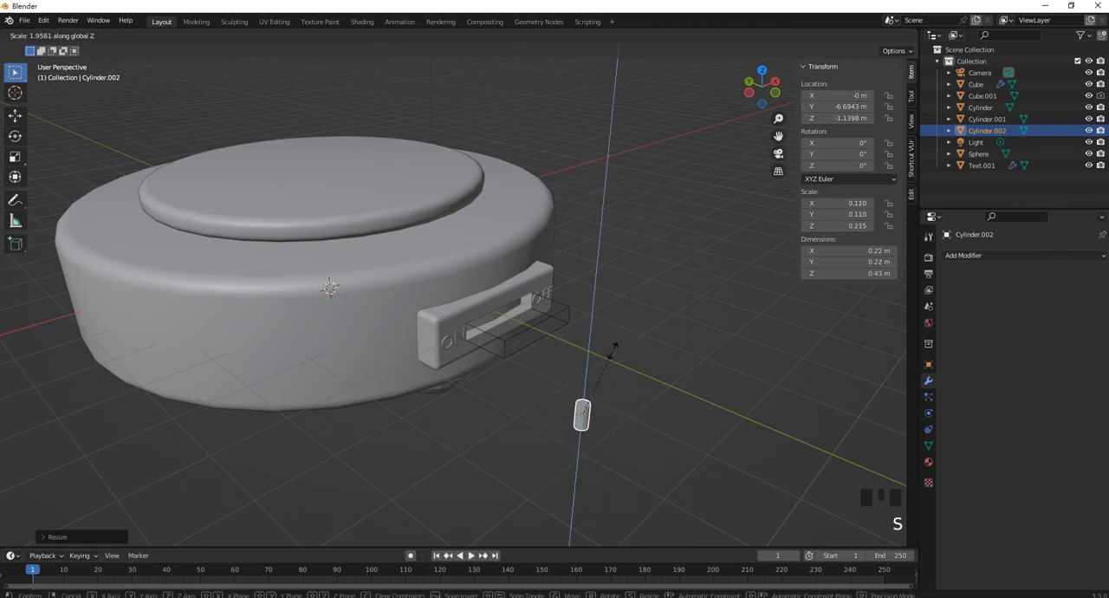
click(598, 216)
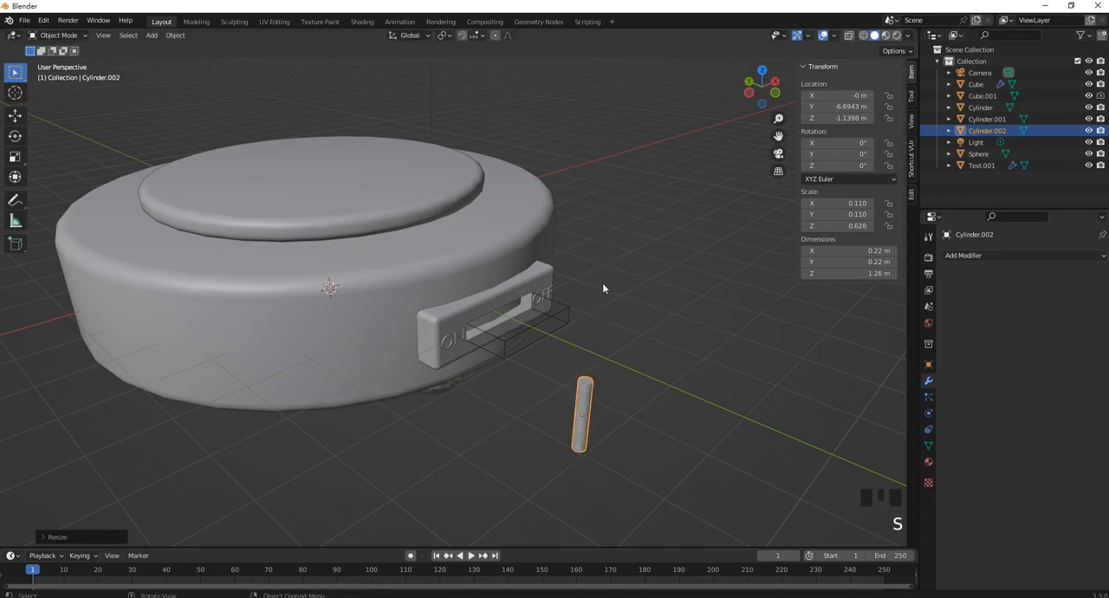
Apply the thin cylinder's location, rotation and scale transforms
key(ctrl+a)
click(608, 367)
middle_drag(605, 369, 580, 393)
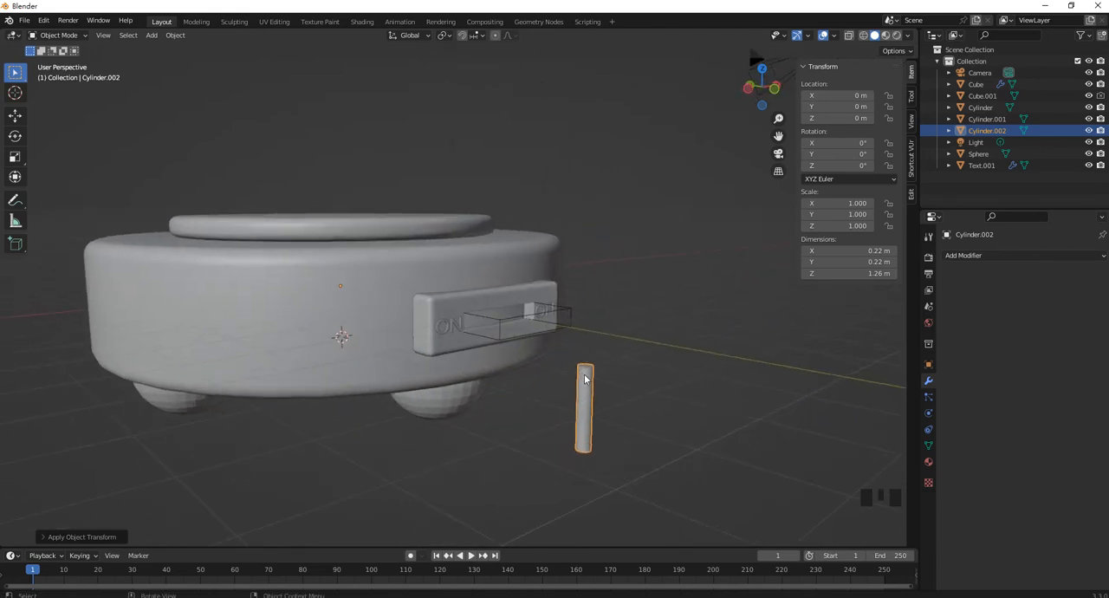
key(r)
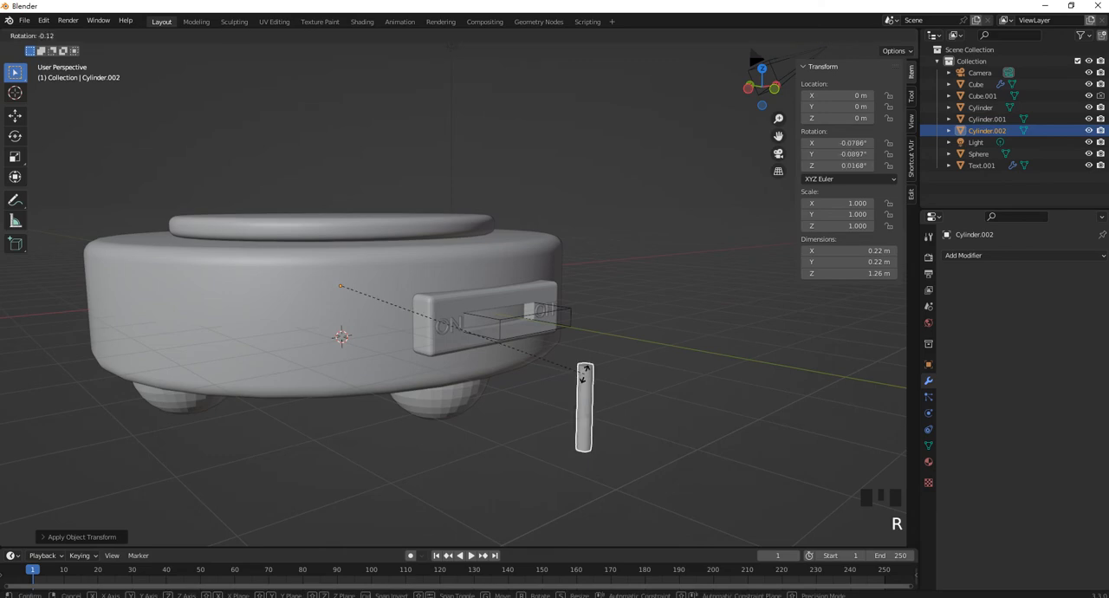
right_click(595, 363)
Set the thin cylinder's origin to its geometry
middle_drag(597, 366, 483, 429)
click(382, 436)
shift+middle_drag(387, 436, 400, 382)
click(175, 35)
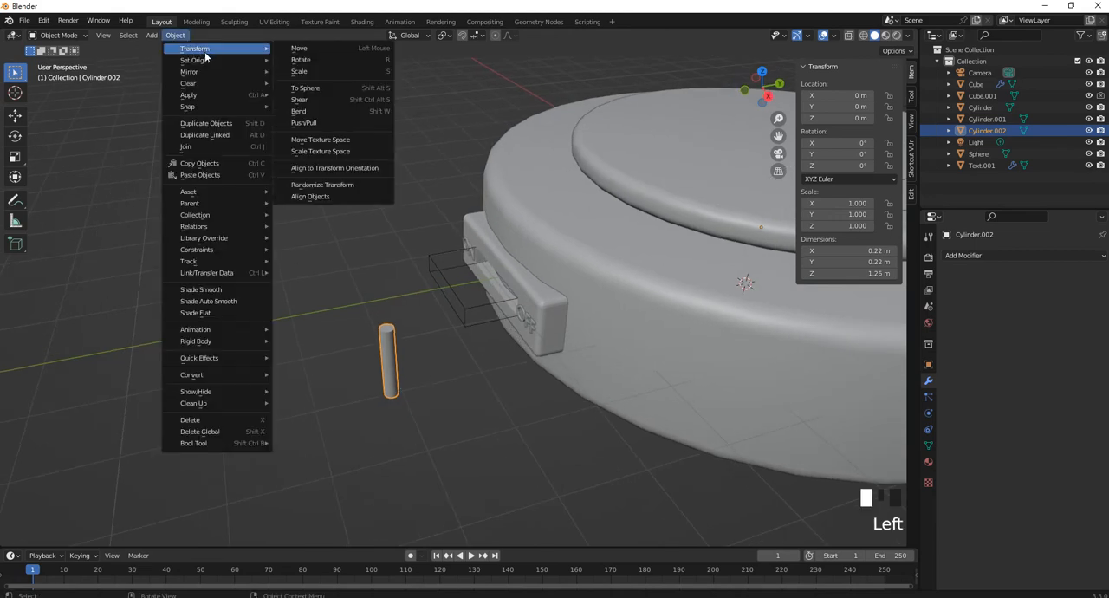
mouse_move(198, 62)
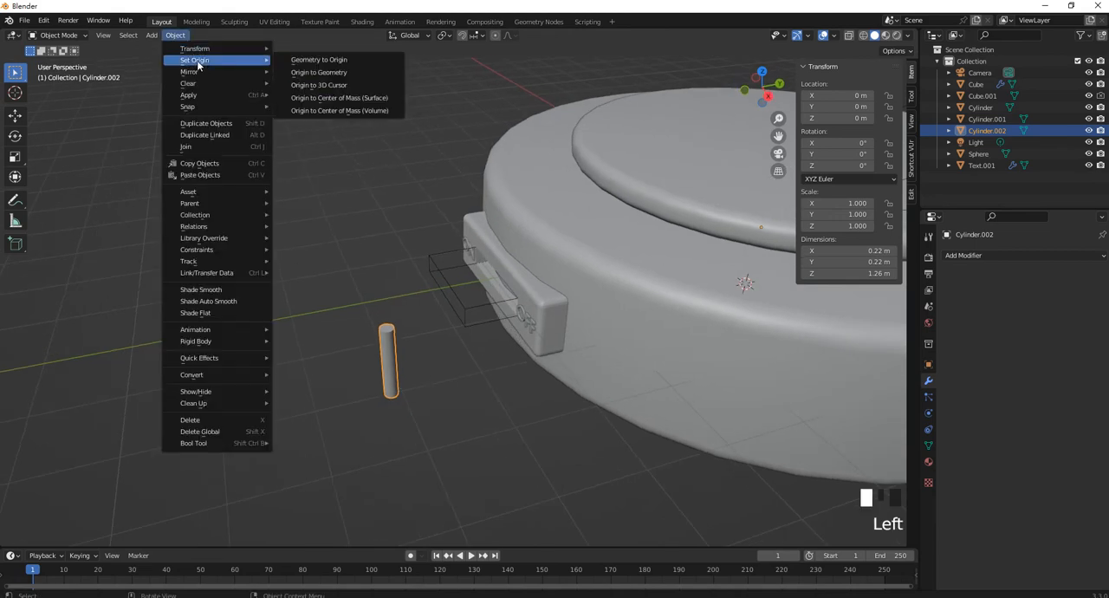
click(354, 78)
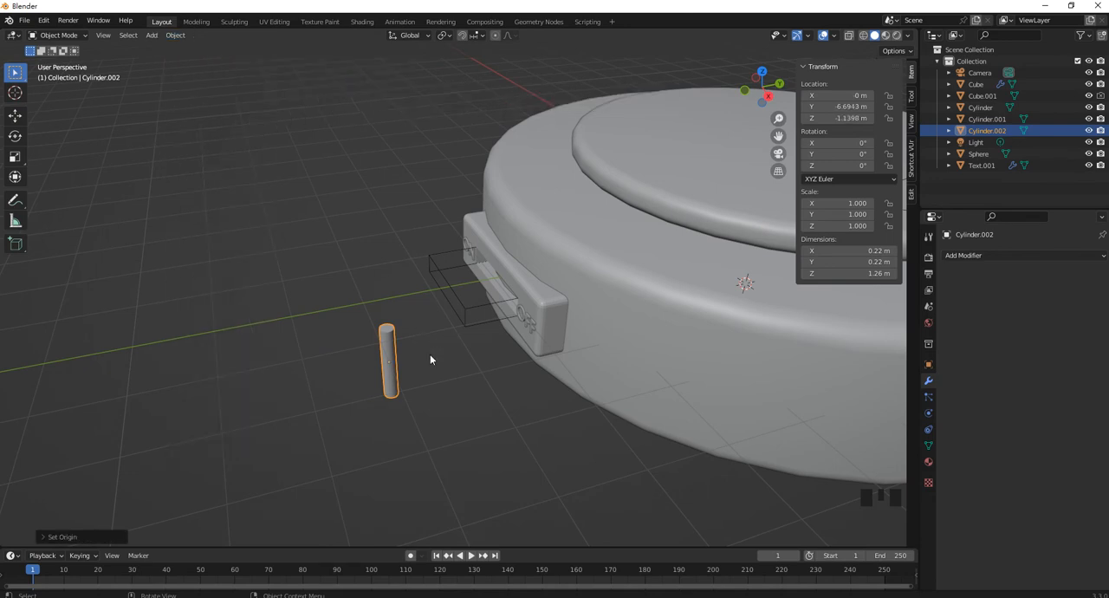
Rotate the thin cylinder 90° about the X axis so it points toward the slot
key(r)
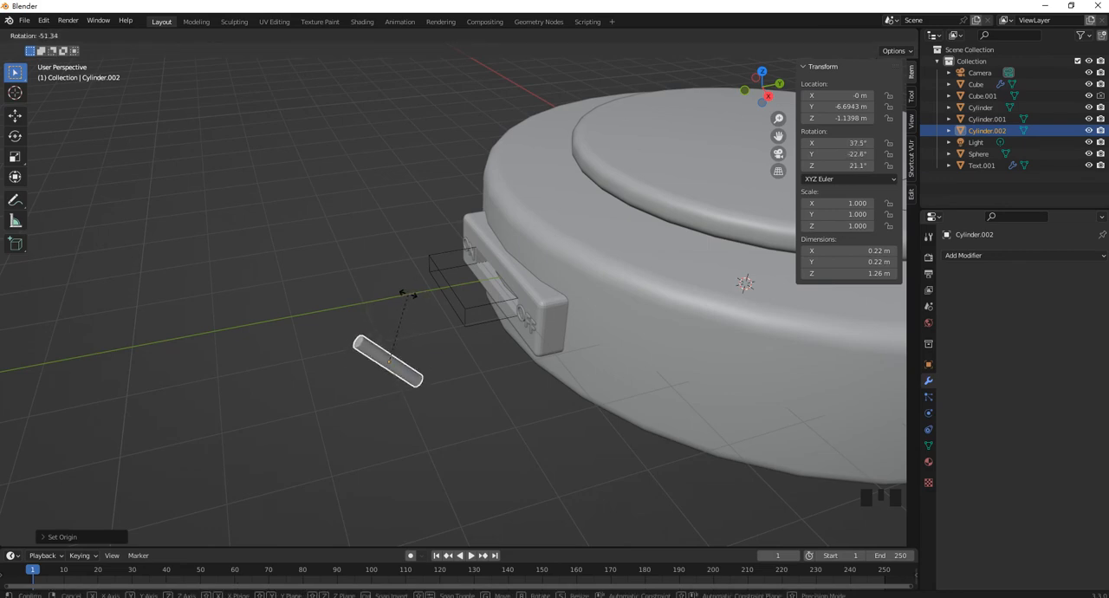
key(x)
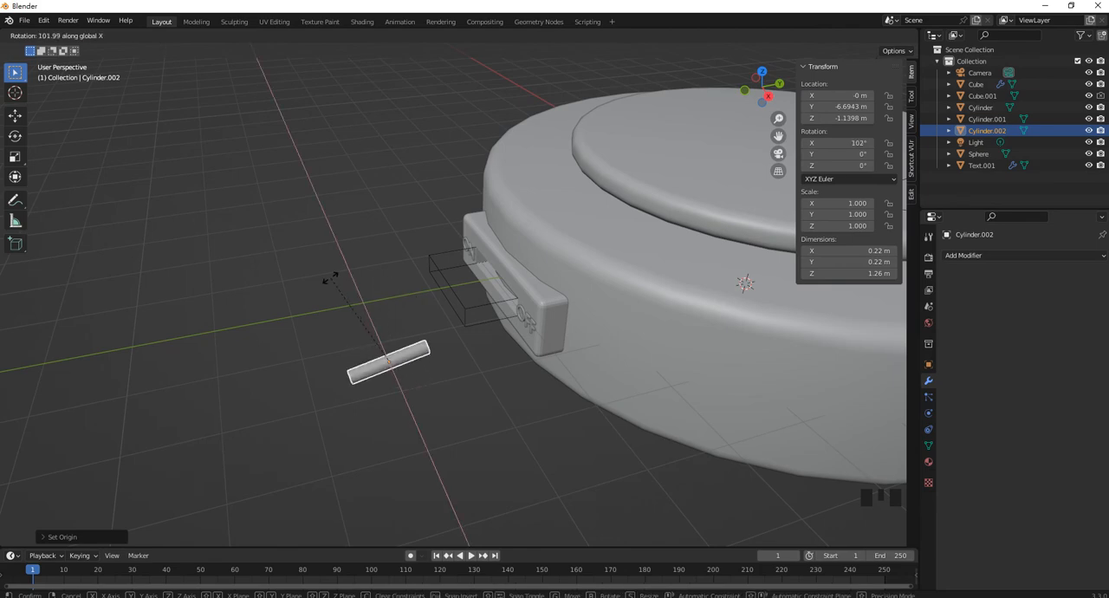
text(90)
key(Return)
middle_drag(385, 348, 427, 319)
In the front view, move the thin cylinder along Z to about -0.03 m, centred in the slot
key(KP_1)
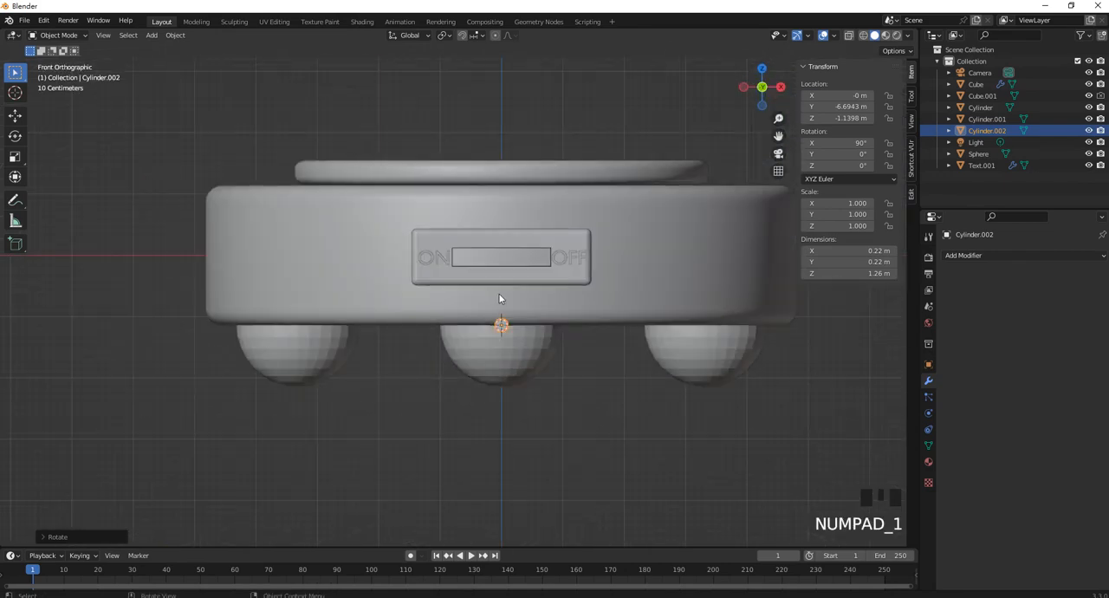
scroll(499, 298, up, 3)
shift+middle_drag(546, 355, 563, 404)
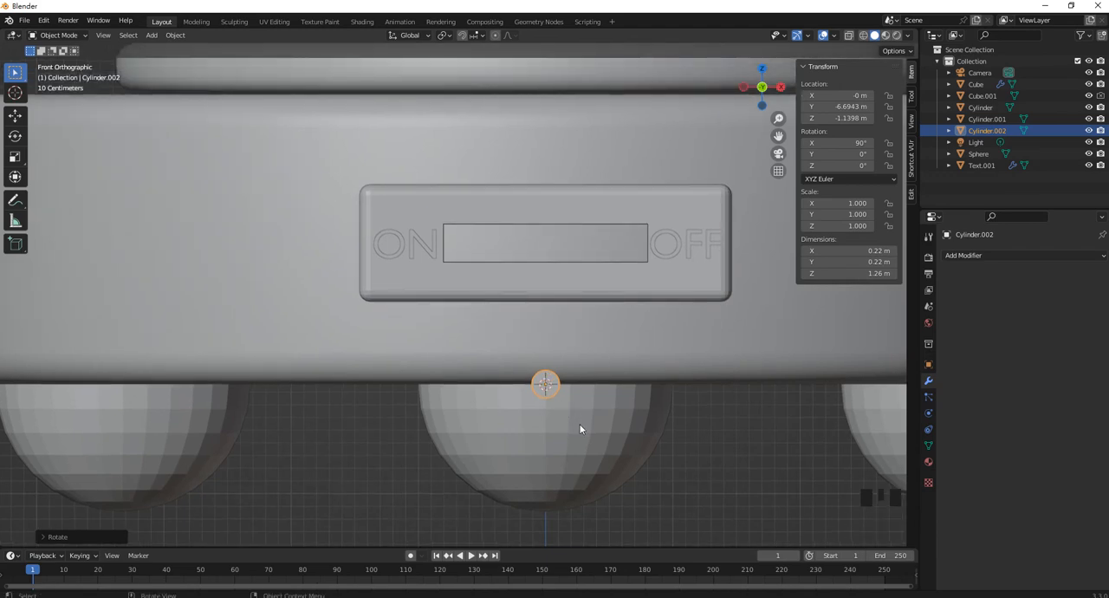
key(g)
key(z)
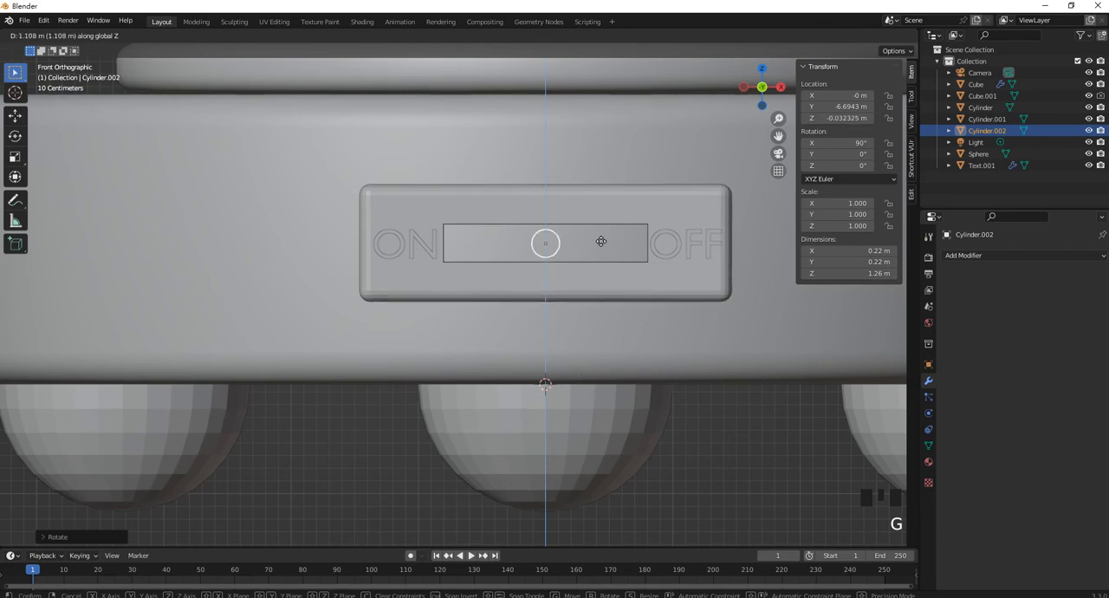
click(607, 245)
scroll(578, 295, down, 4)
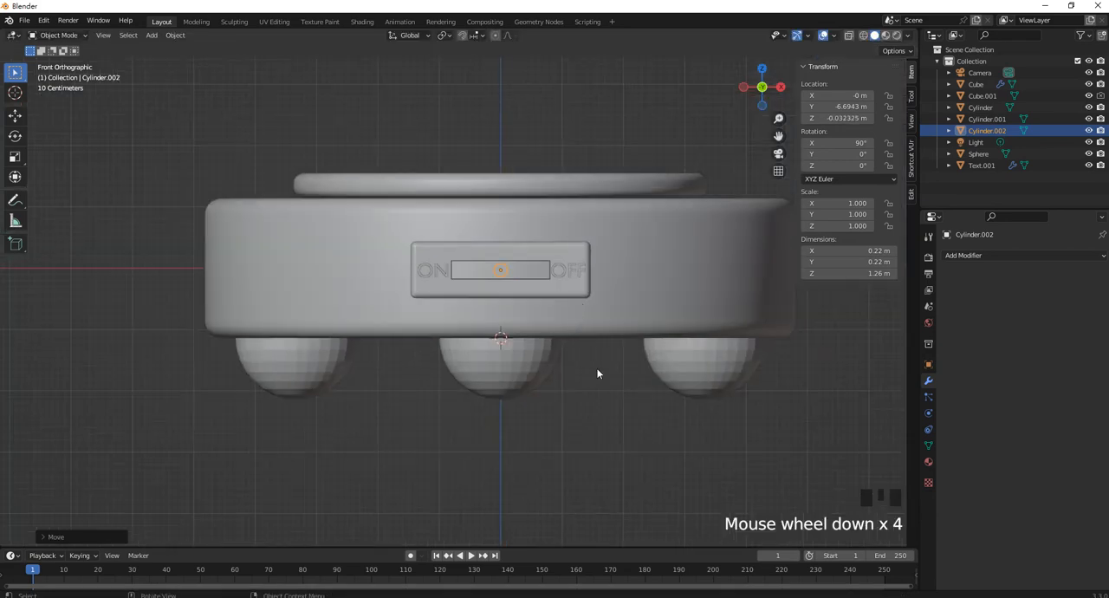
Add a UV sphere and scale it down to about 0.37 m in diameter
key(shift+a)
mouse_move(598, 368)
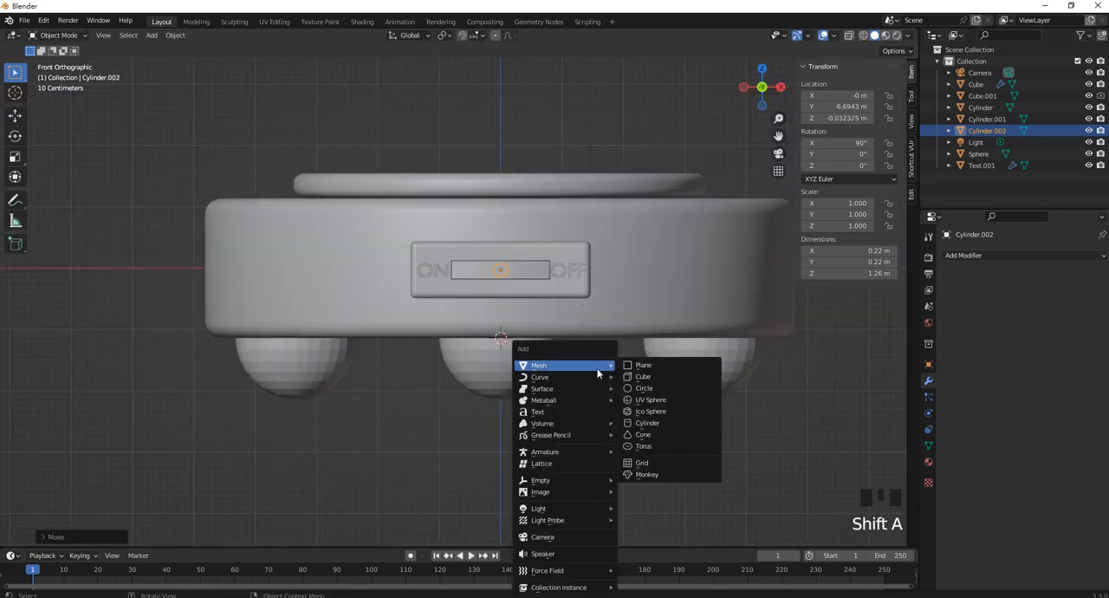
click(672, 404)
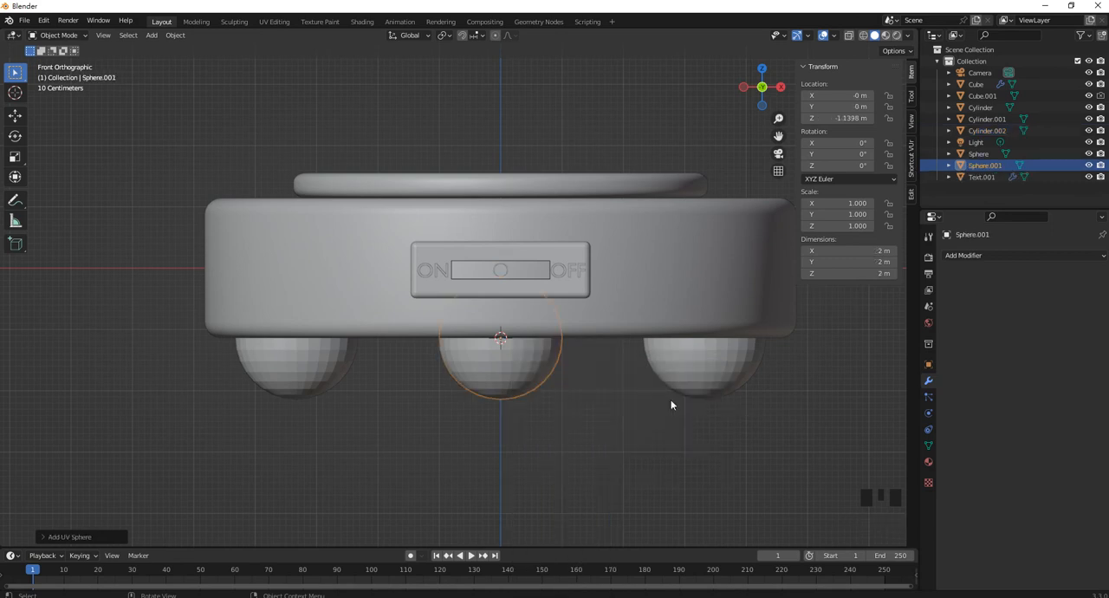
shift+middle_drag(545, 416, 644, 434)
key(s)
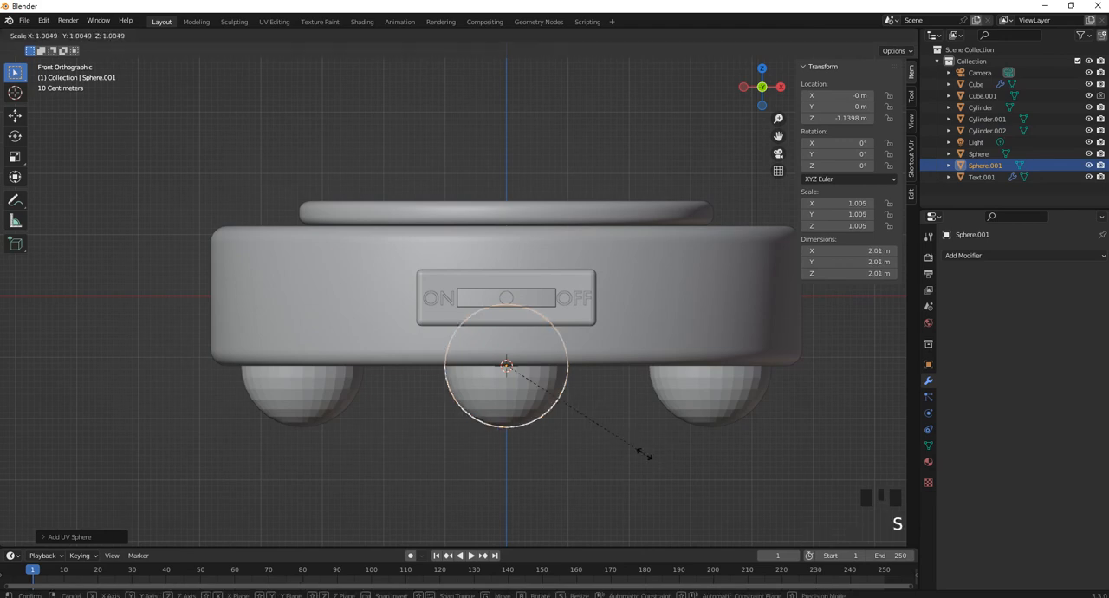
click(525, 366)
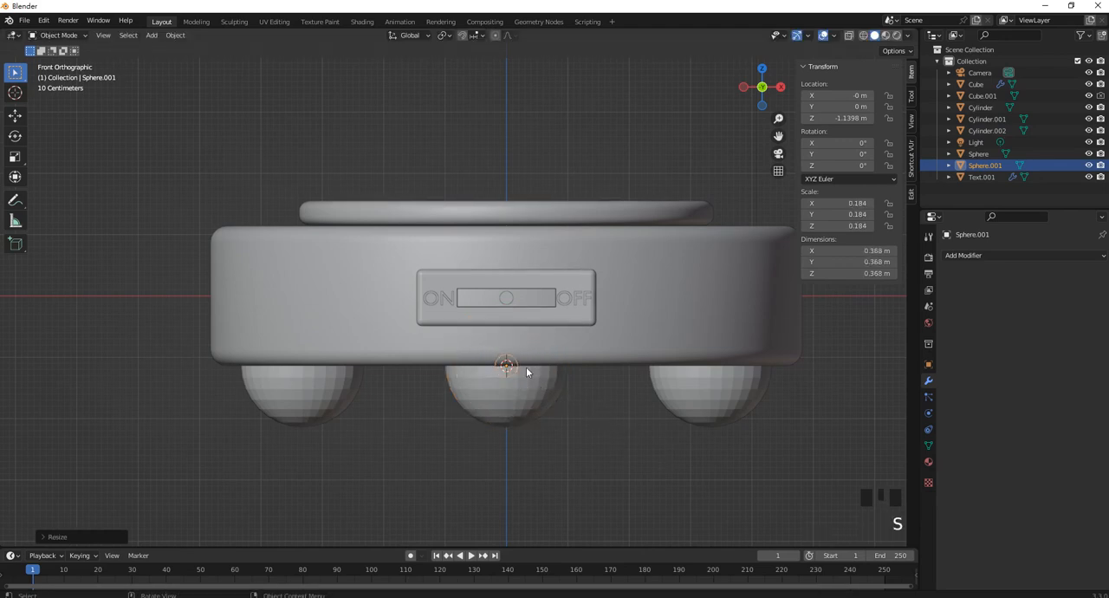
In the front view, move the small sphere up along Z to about -0.04 m, level with the thin cylinder
shift+middle_drag(526, 366, 539, 396)
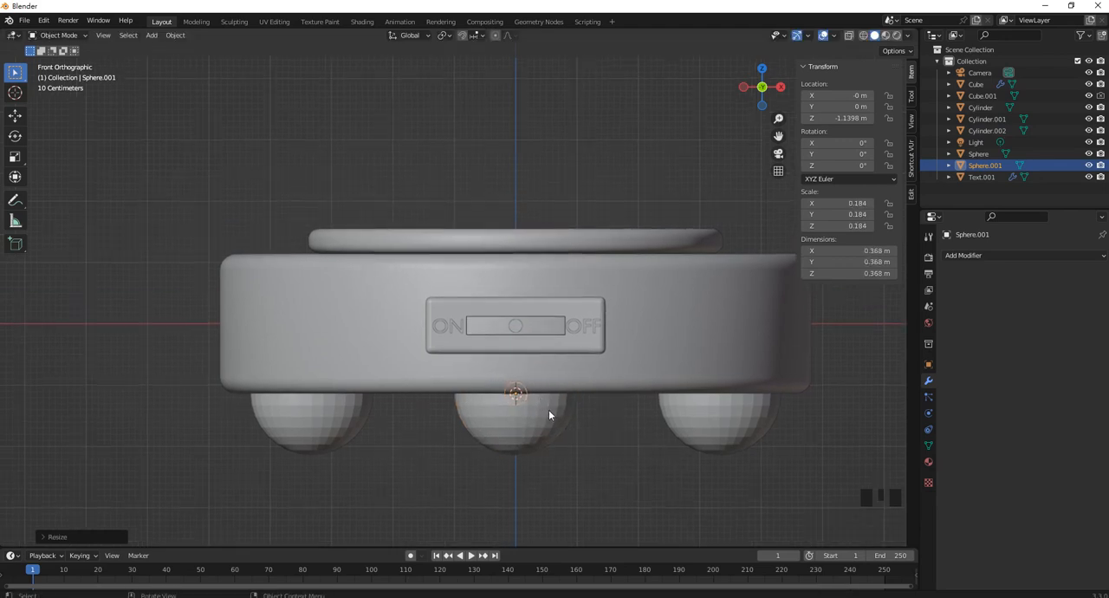
key(g)
key(z)
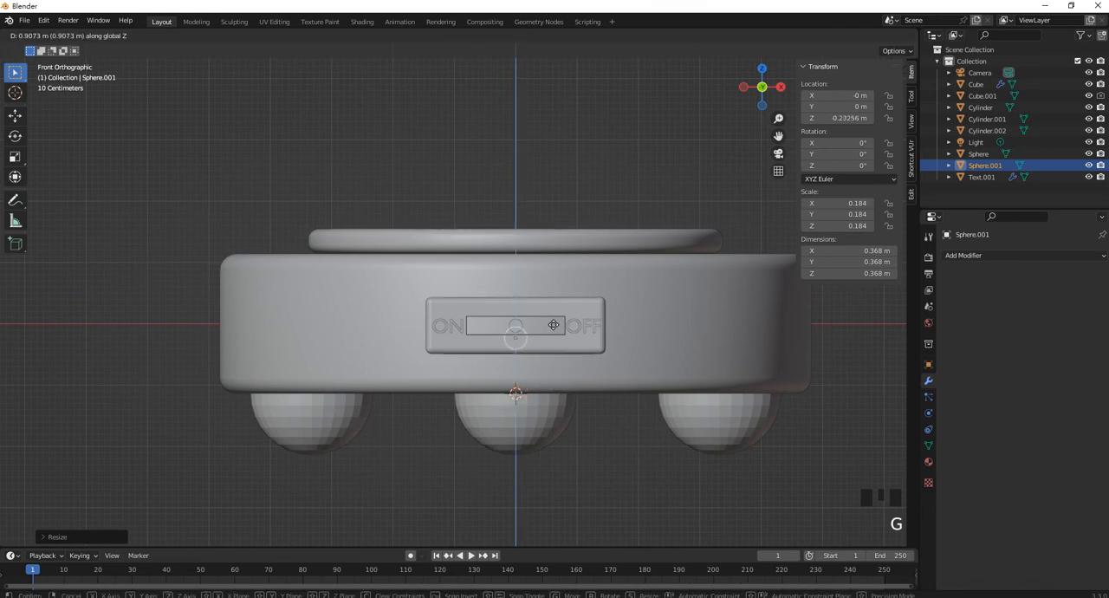
click(553, 314)
Move the small sphere along Y to about -7.36 m, onto the thin cylinder's outer end
middle_drag(554, 313, 571, 371)
key(g)
key(y)
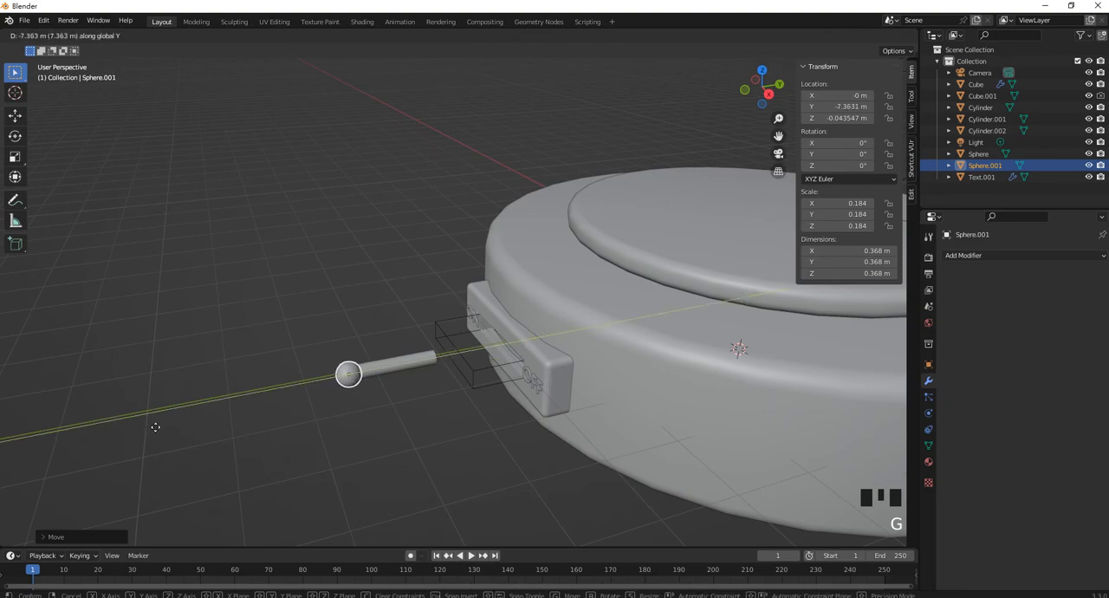
click(156, 424)
Join the thin cylinder and the small sphere into one lever object
scroll(376, 396, up, 4)
middle_drag(376, 396, 559, 394)
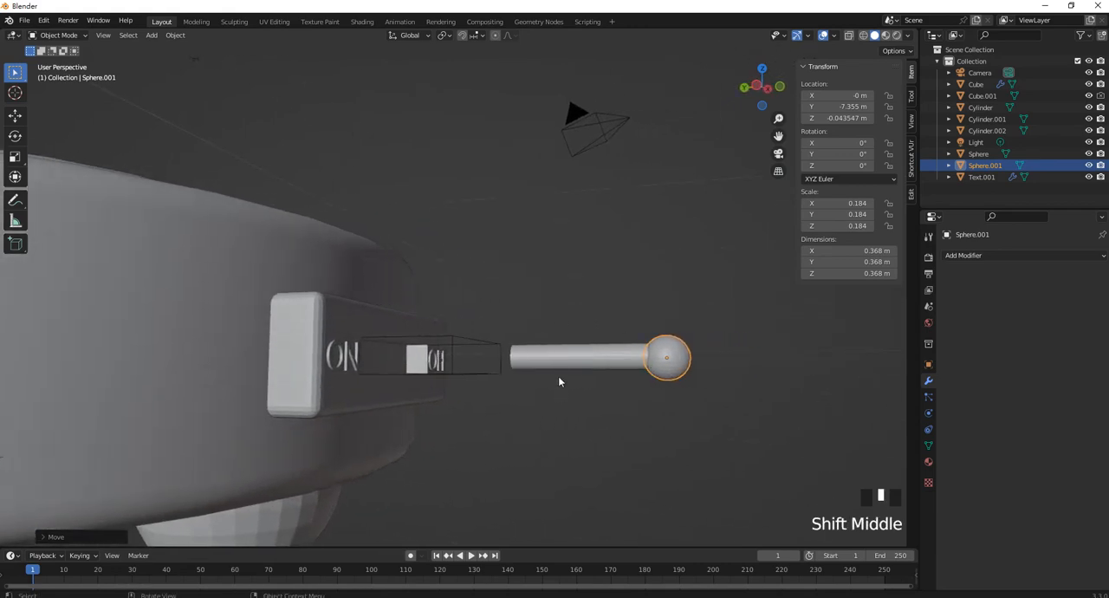
click(574, 357)
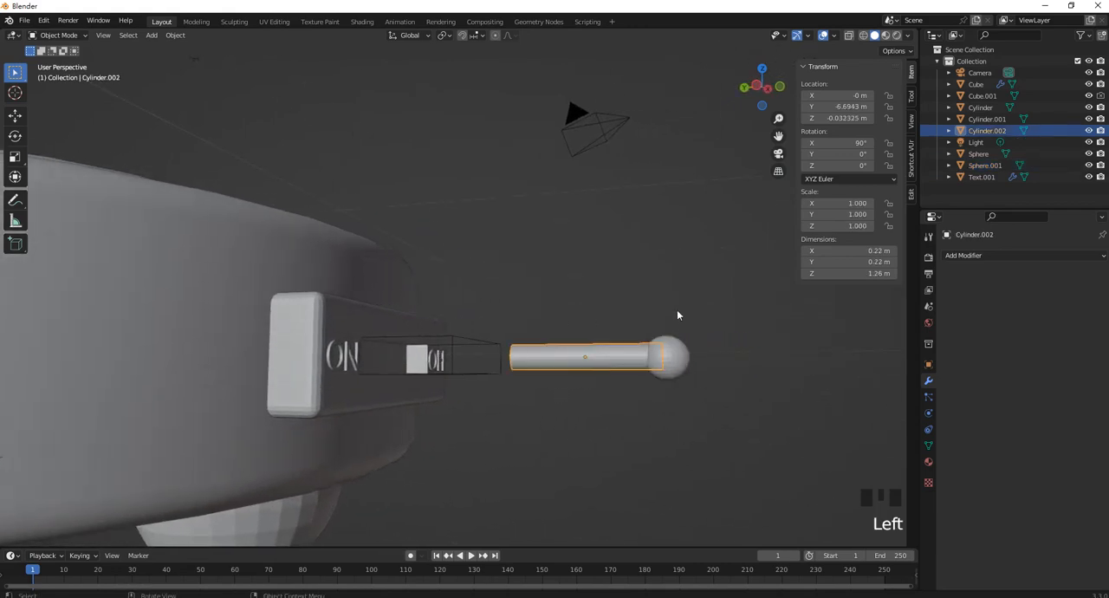
shift+click(669, 355)
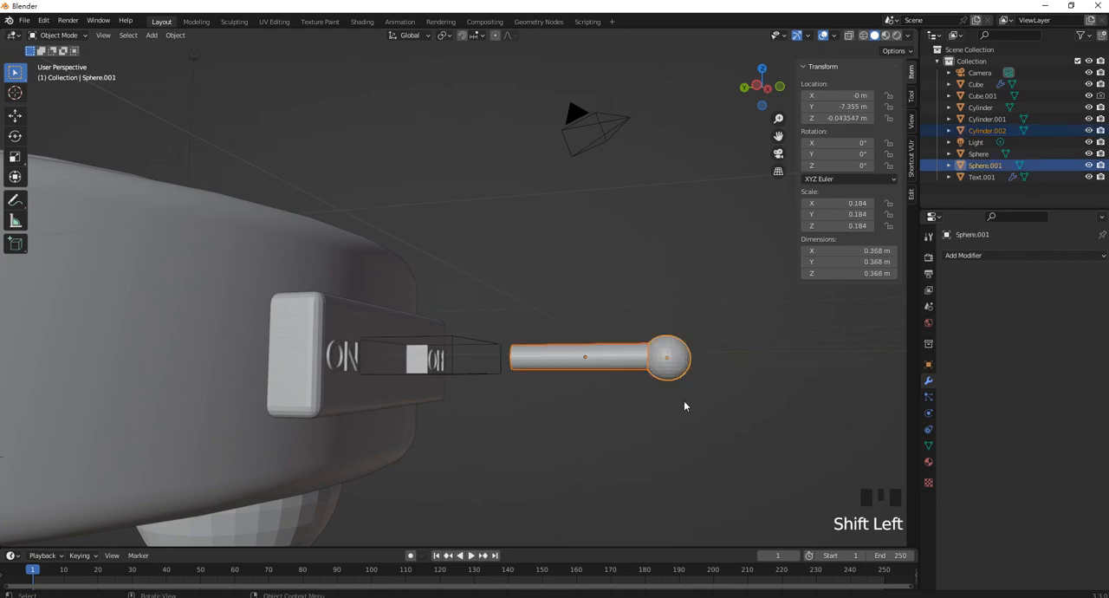
key(ctrl+j)
Move the joined lever along Y to about -5.63 m so its rod enters the switch box slot
middle_drag(684, 405, 621, 353)
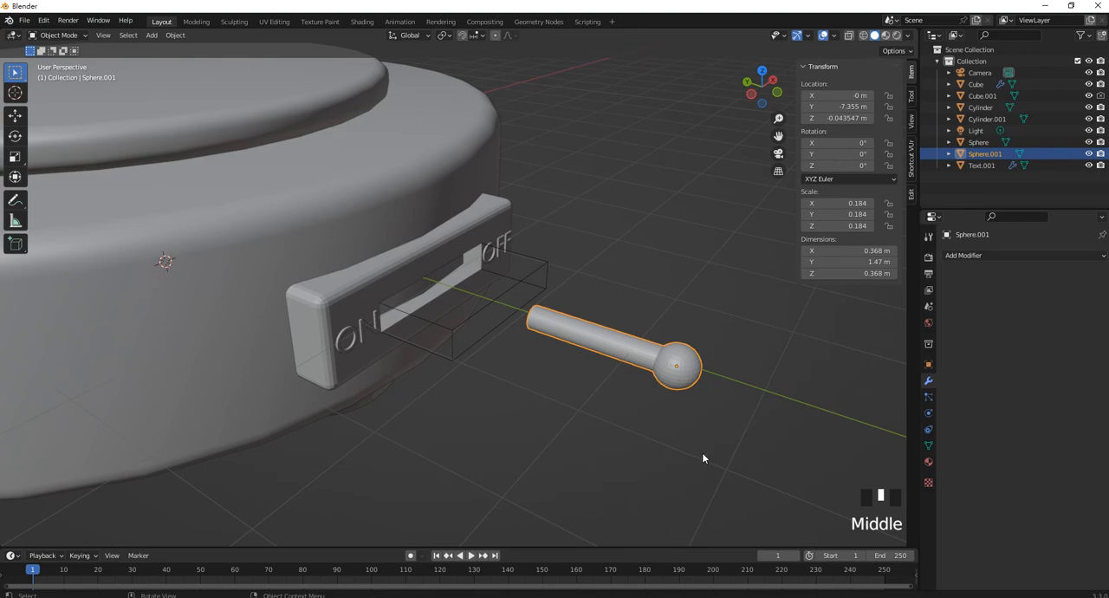
key(g)
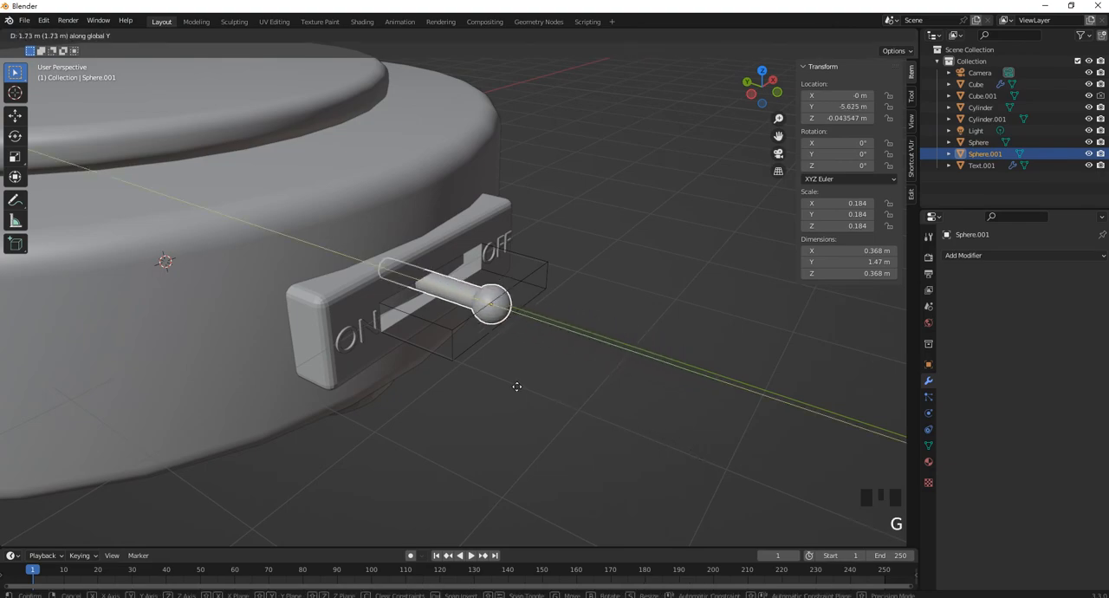
click(520, 387)
Isolate the lever in local view with its flat rod end accessible
middle_drag(519, 387, 542, 212)
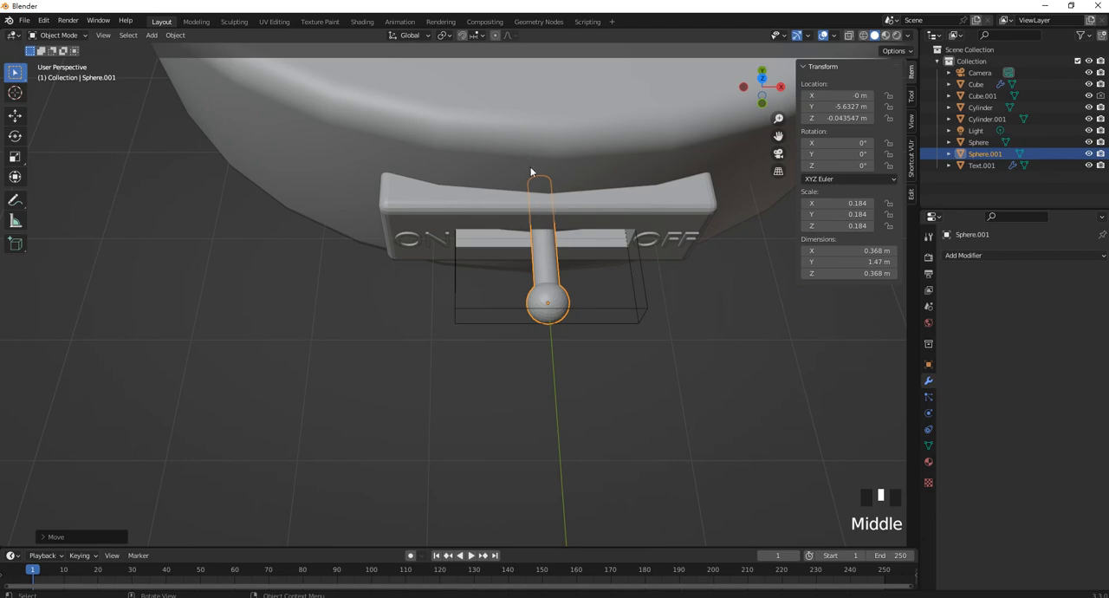
shift+middle_drag(537, 181, 478, 317)
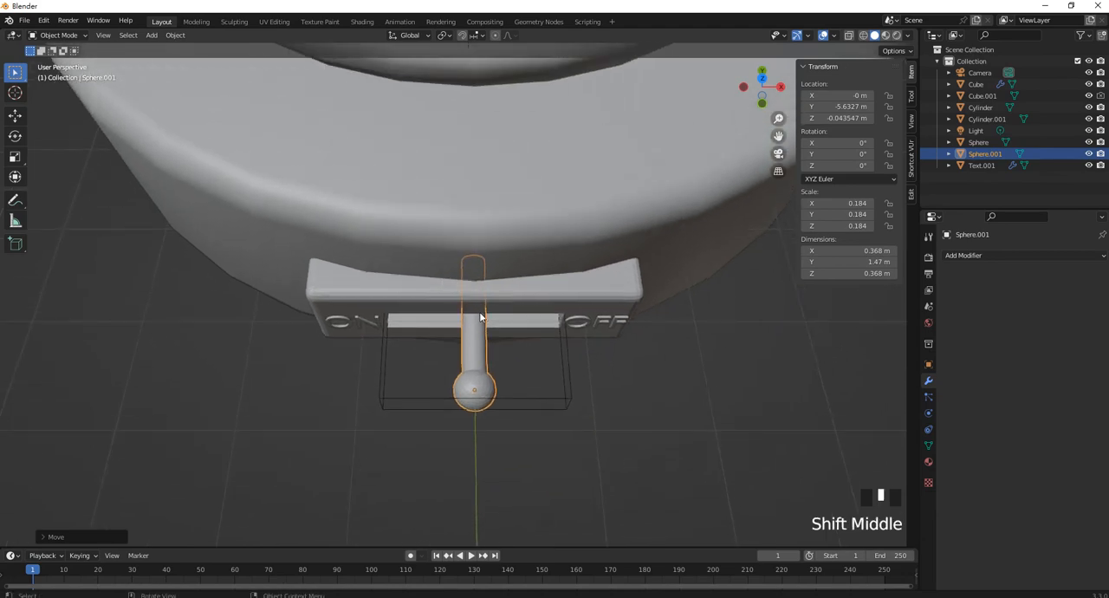
key(slash)
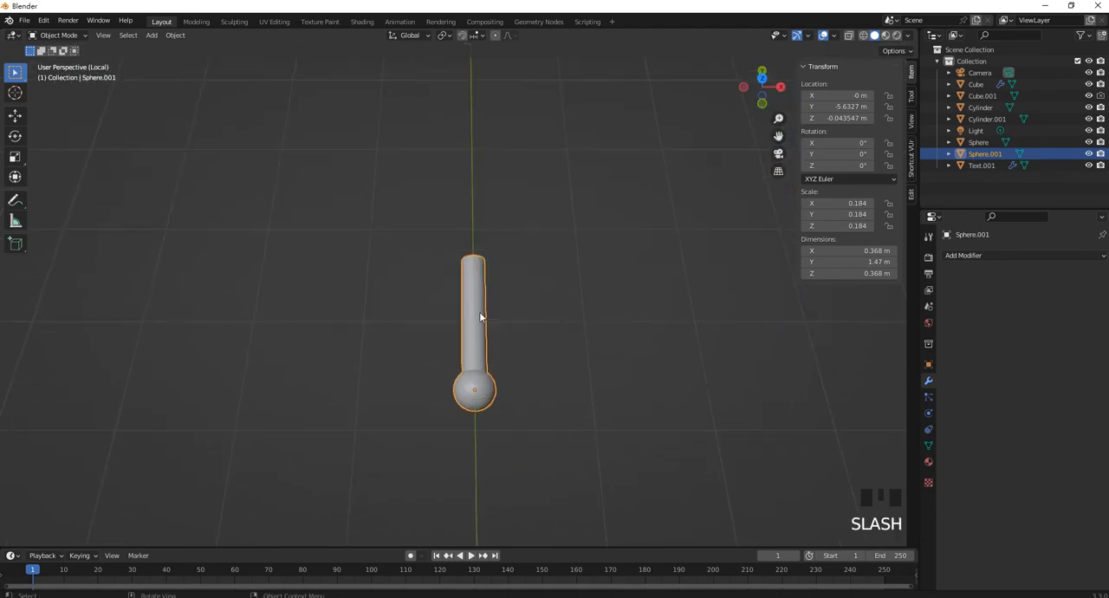
scroll(487, 272, down, 3)
middle_drag(470, 307, 328, 284)
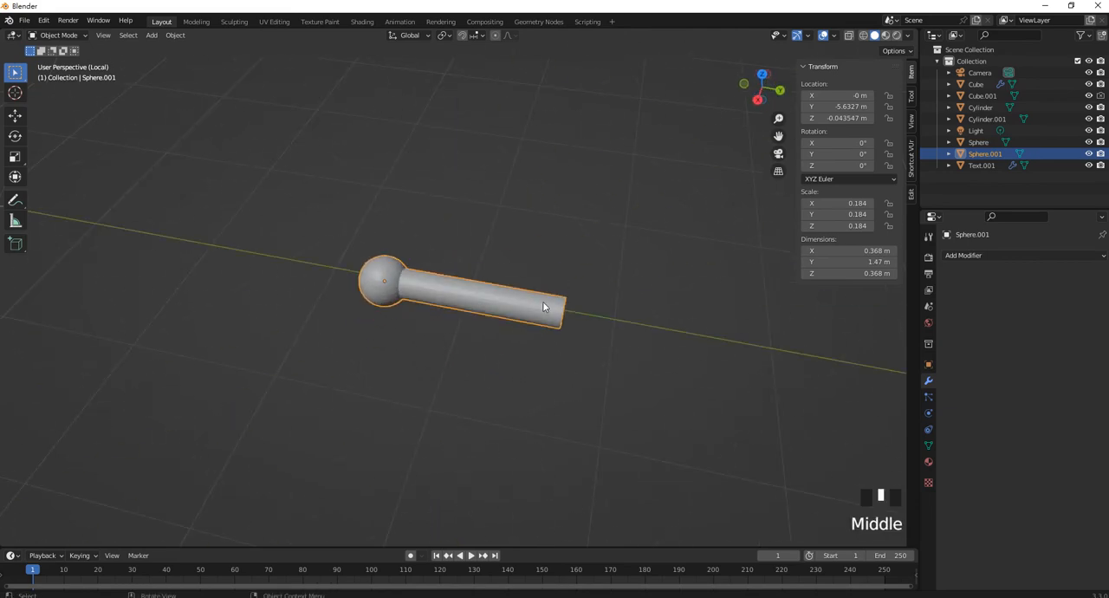
Snap the 3D cursor to the flat end face of the lever's rod and return to Object Mode
key(Tab)
scroll(563, 314, up, 2)
middle_drag(563, 314, 533, 357)
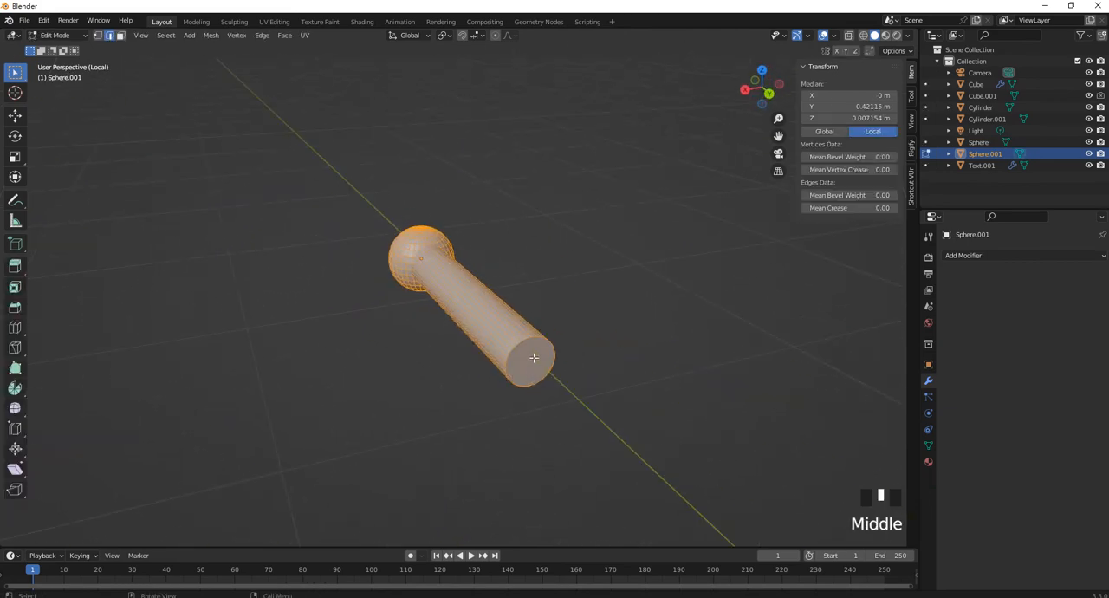
click(533, 356)
click(120, 35)
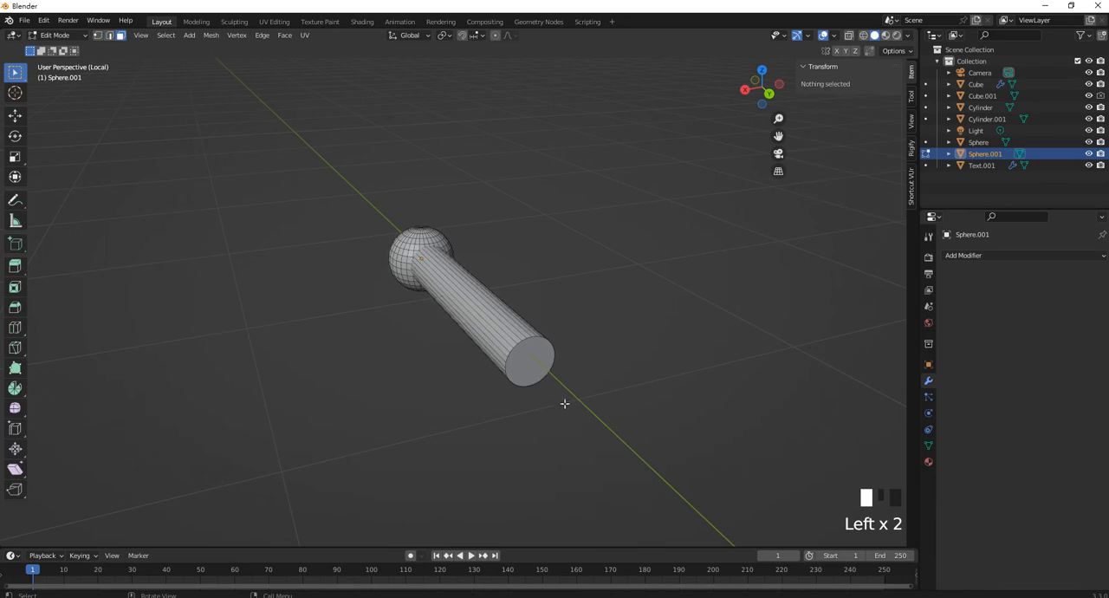
click(532, 368)
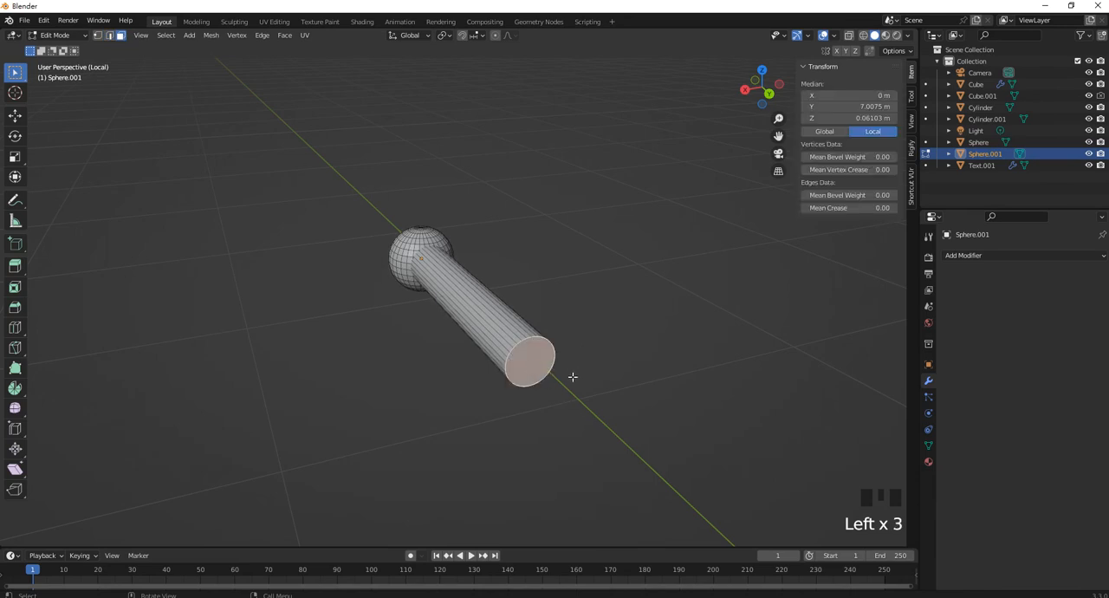
key(shift+s)
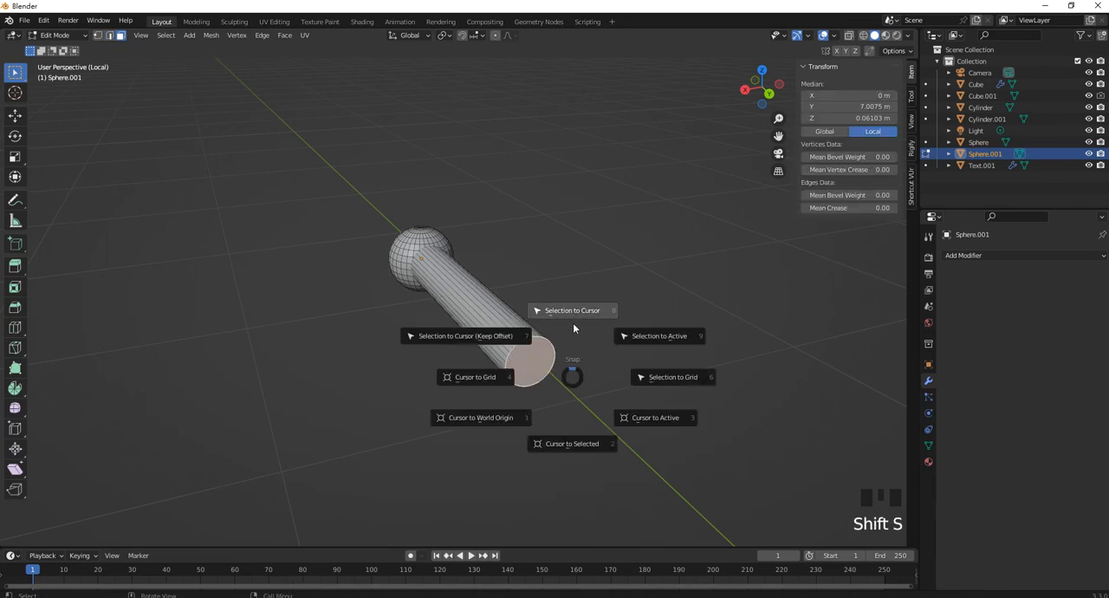
click(584, 445)
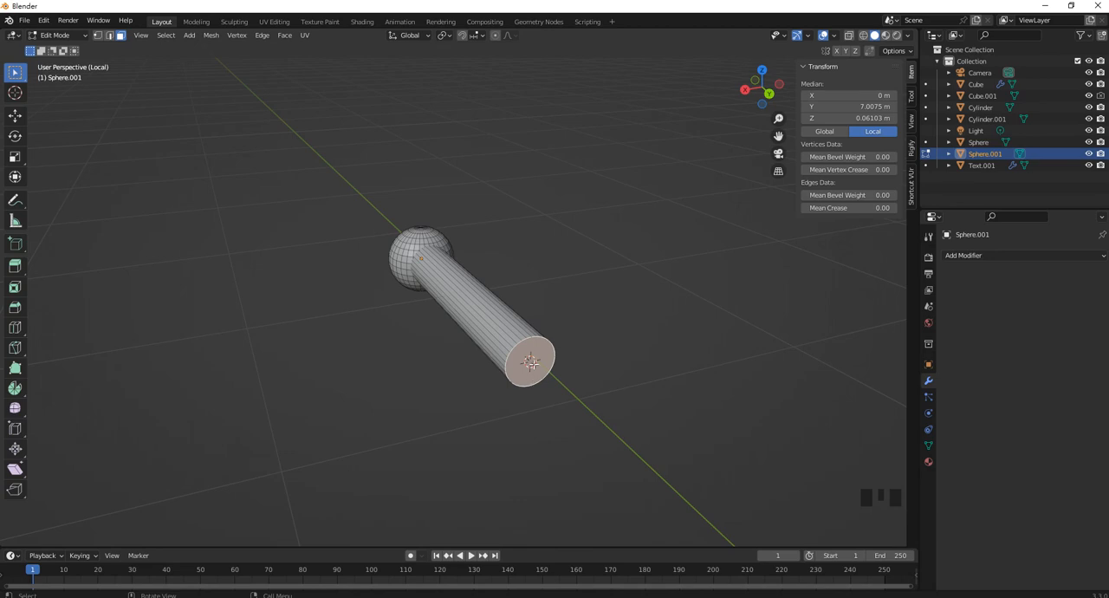
key(Tab)
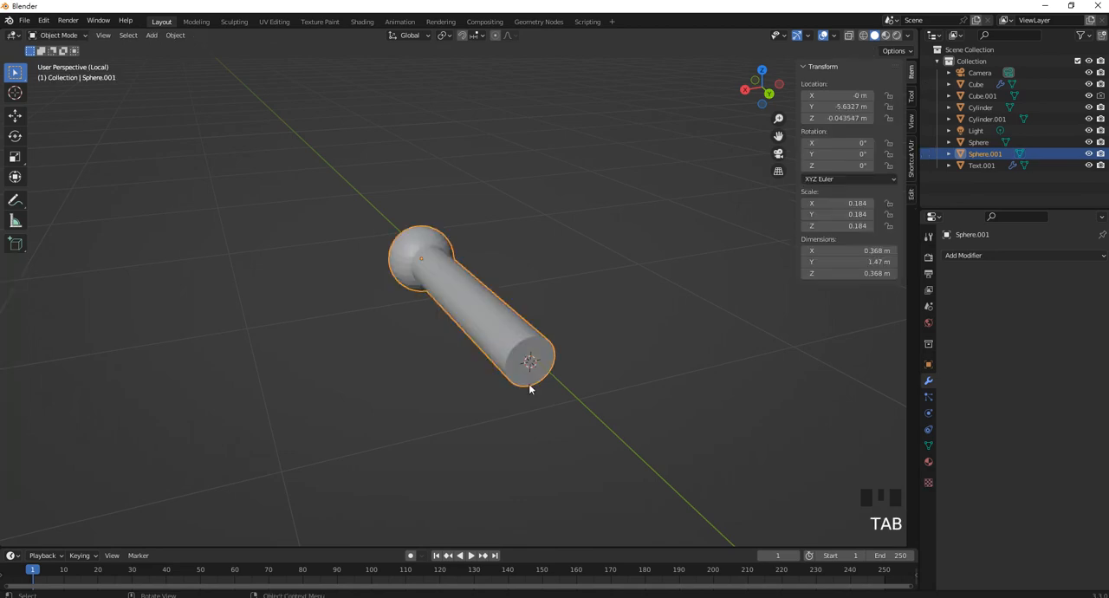
Set the lever's origin to the 3D cursor
click(184, 40)
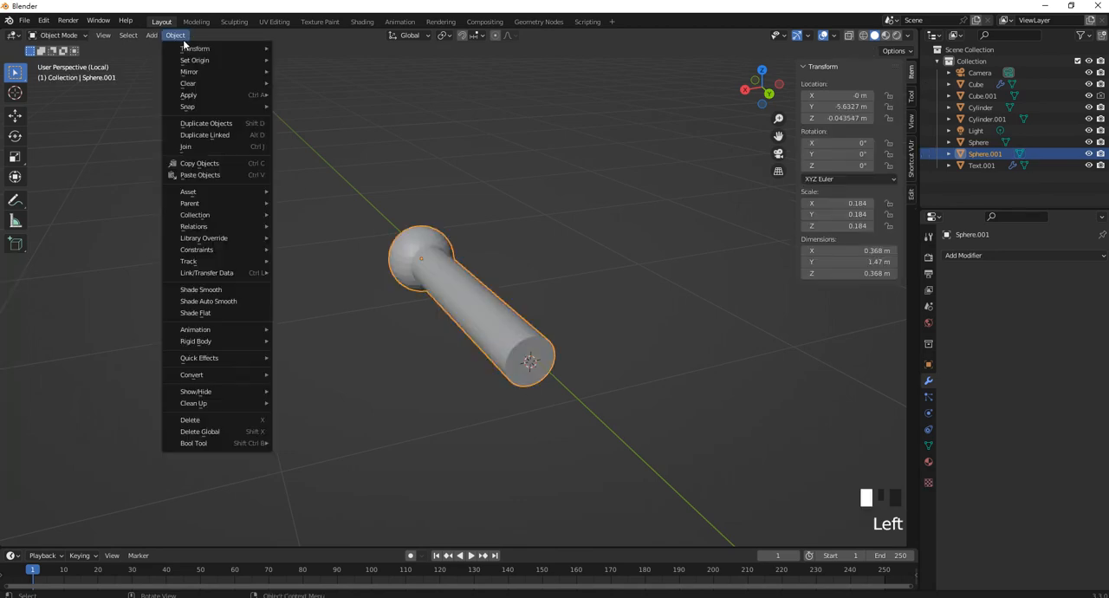
mouse_move(207, 61)
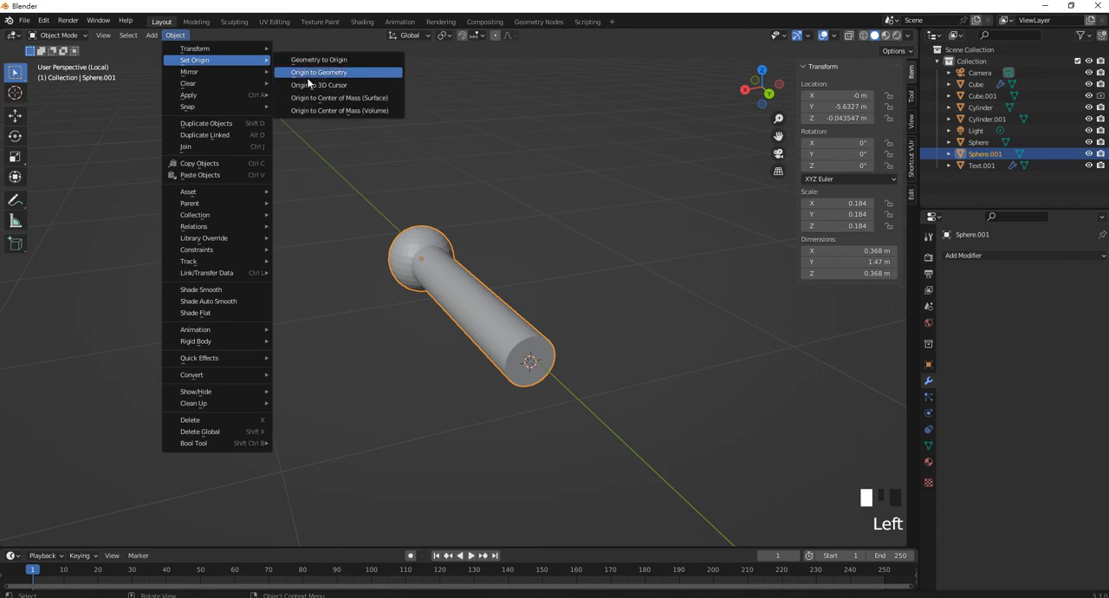
click(334, 85)
Rotate the lever 30° about the Z axis
scroll(444, 264, down, 2)
middle_drag(449, 284, 554, 242)
key(r)
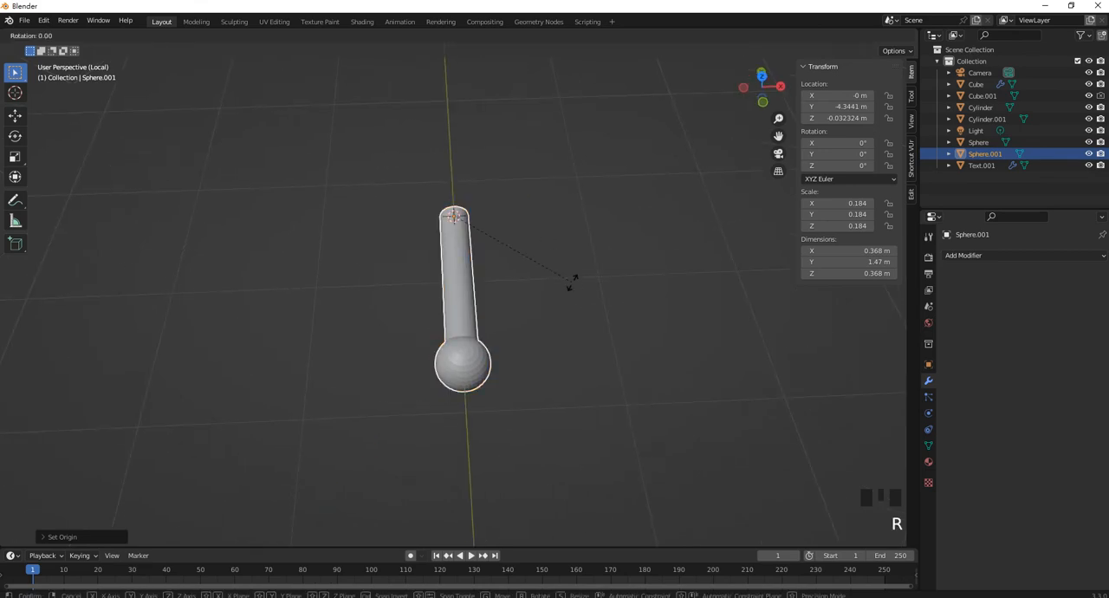
key(z)
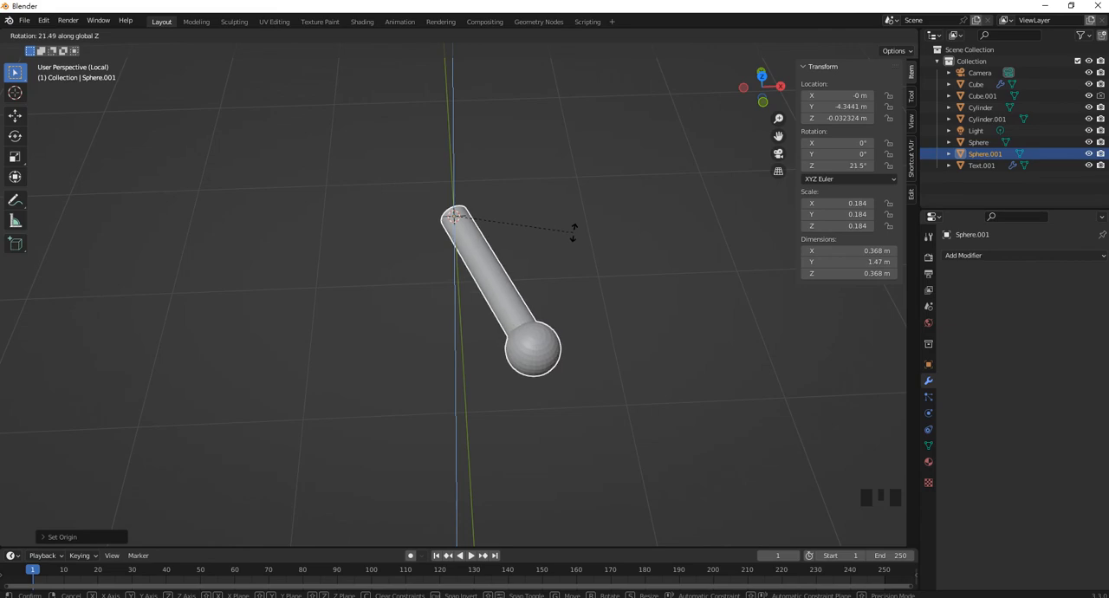
text(30)
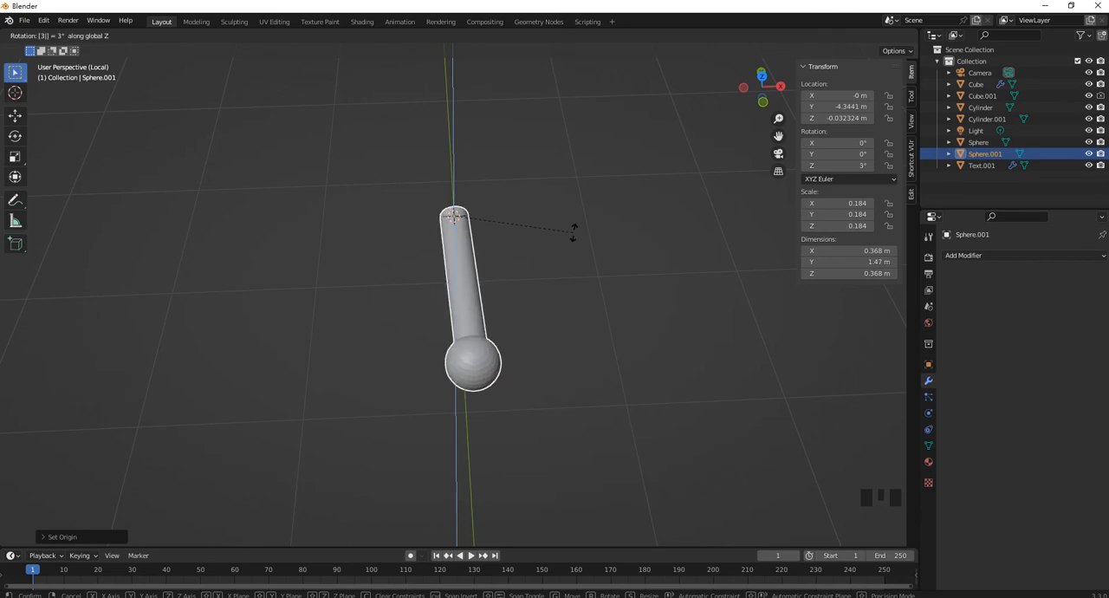
key(Return)
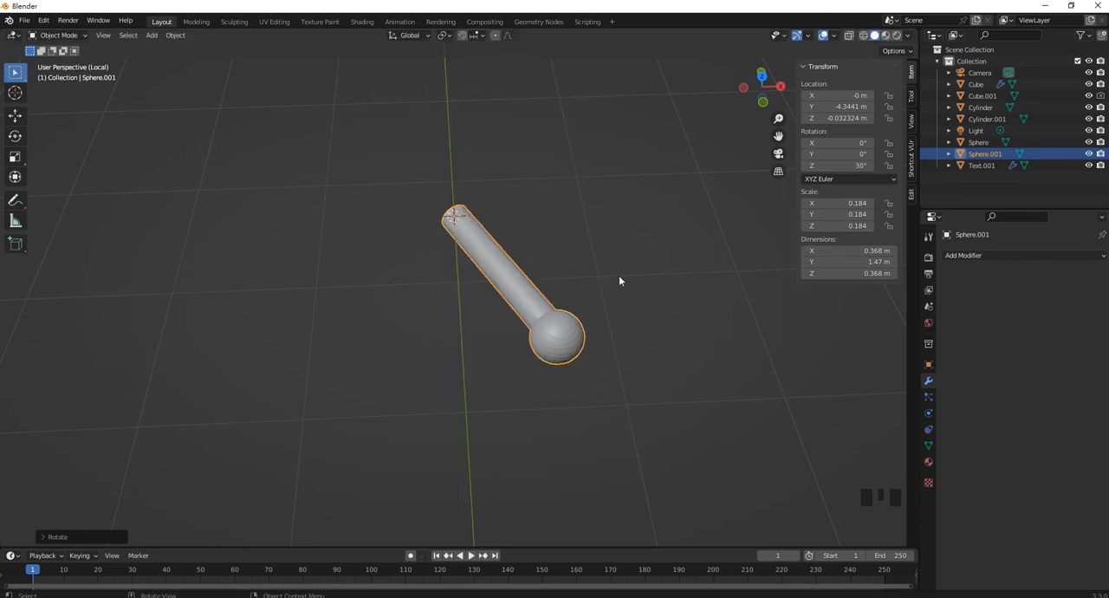
Leave local view and apply smooth shading to the spherical feet under the body
key(KP_Divide)
scroll(619, 280, down, 4)
middle_drag(601, 405, 517, 435)
click(505, 427)
right_click(489, 426)
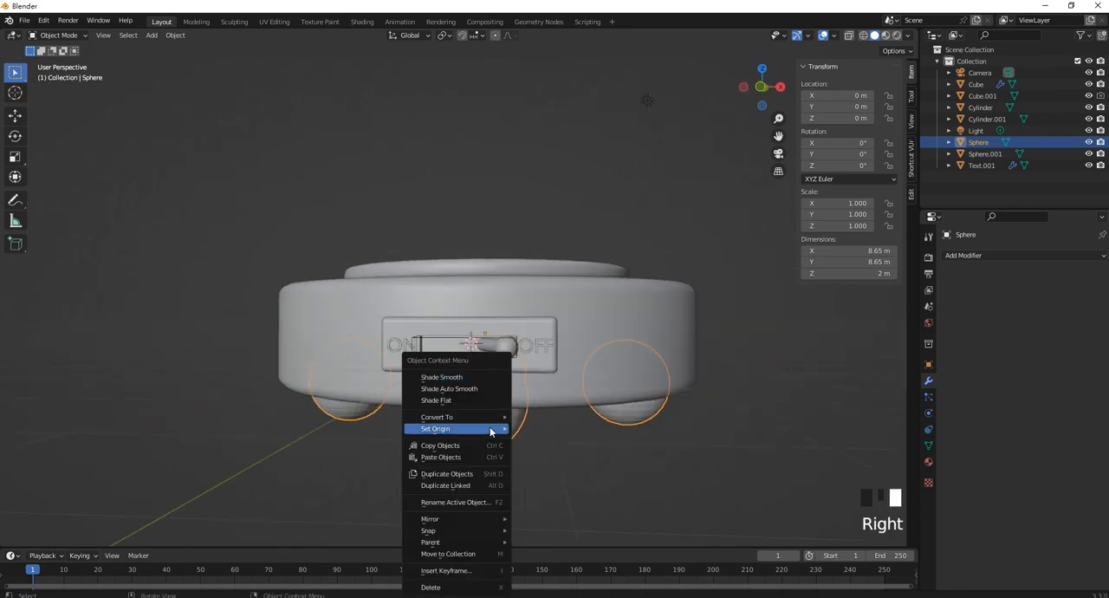
click(500, 373)
Apply smooth shading to the switch lever
scroll(502, 370, up, 2)
click(543, 392)
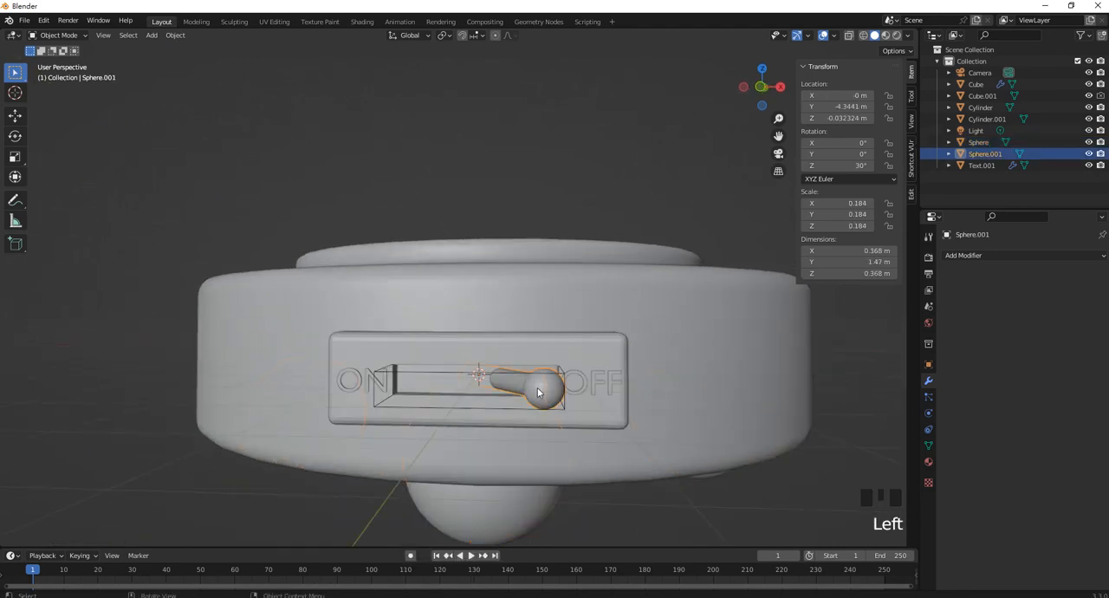
right_click(541, 388)
click(542, 378)
Apply the Boolean Difference modifier on the switch box to make the slot permanent
click(546, 186)
middle_drag(546, 186, 576, 328)
click(576, 327)
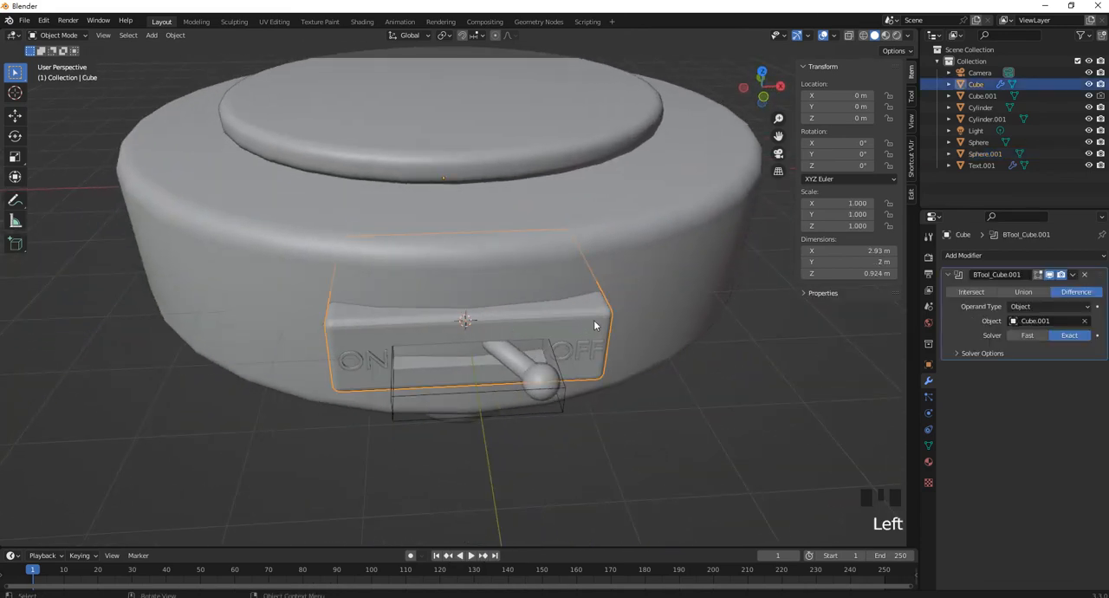
click(1072, 276)
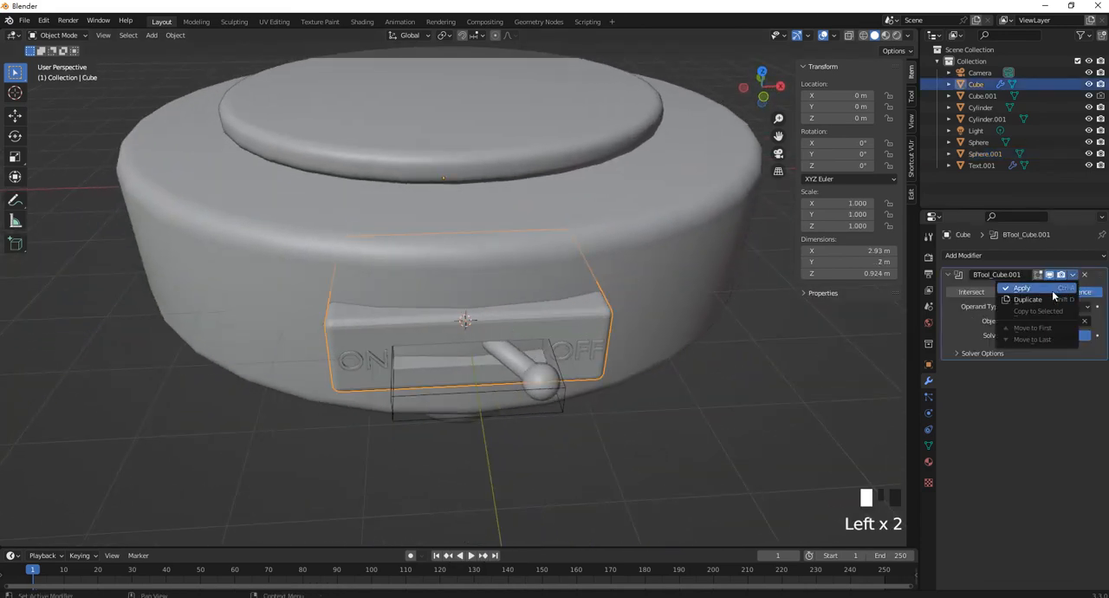
click(1052, 290)
Delete the wireframe cutter box in front of the slot
click(707, 401)
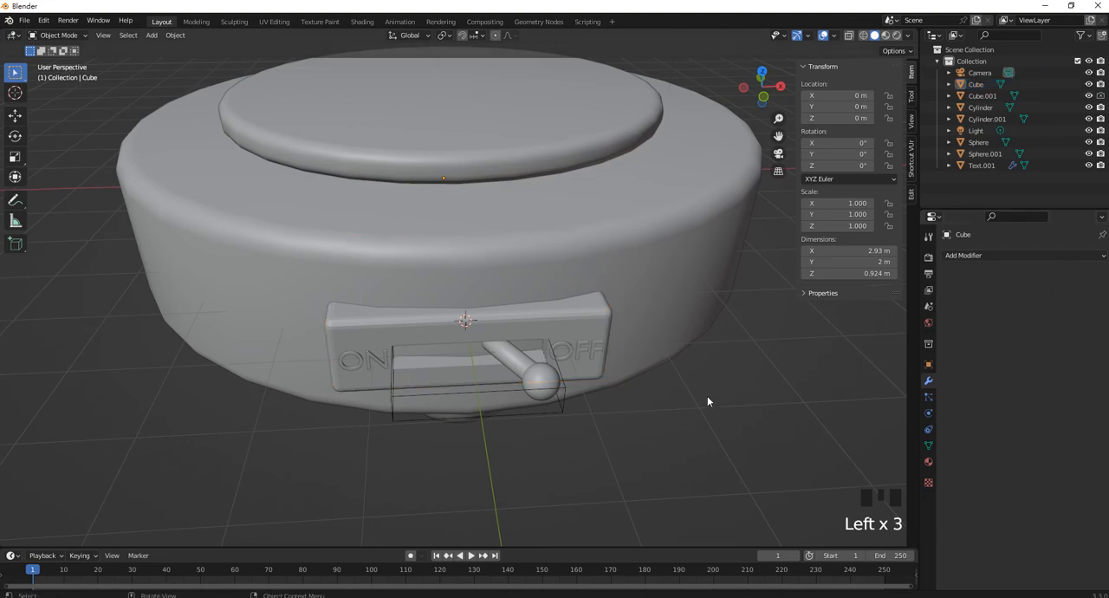
click(560, 417)
key(Delete)
middle_drag(559, 410, 575, 386)
scroll(569, 365, down, 4)
scroll(572, 342, up, 1)
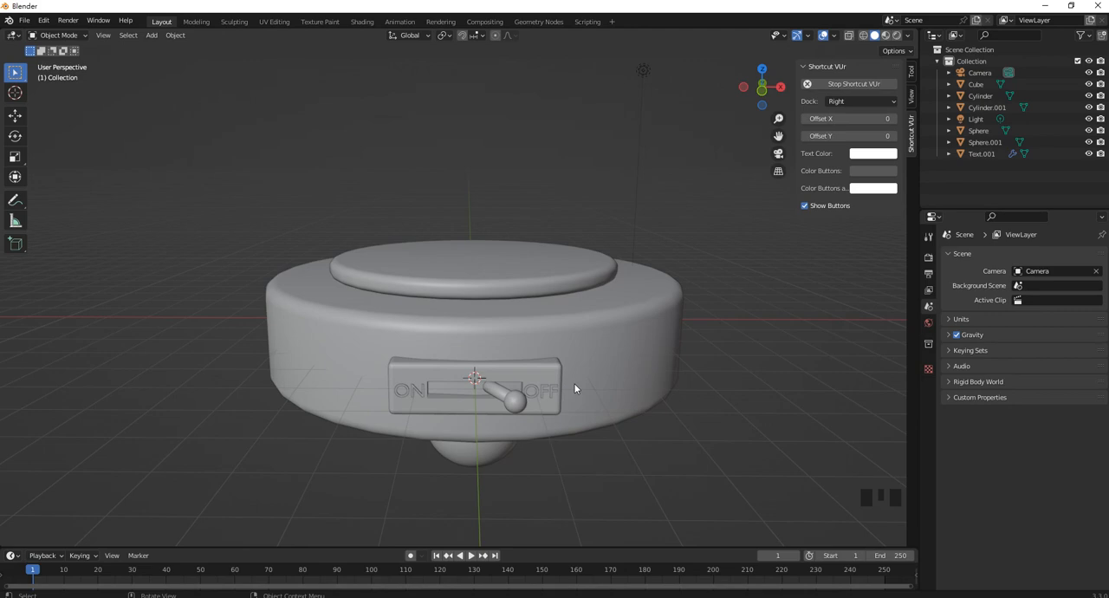
click(485, 596)
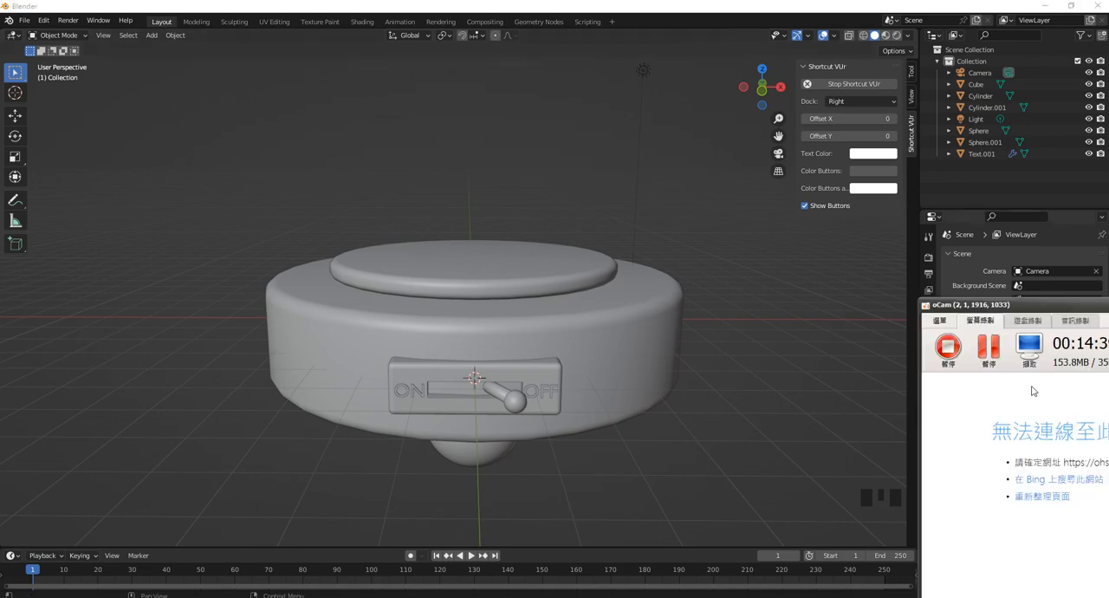